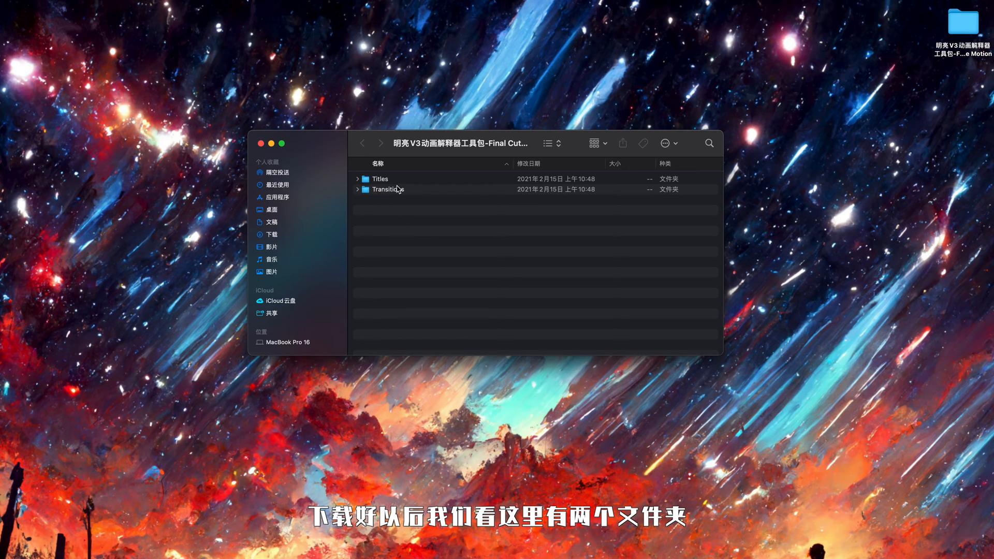
Step: Expand the toolkit's Titles and Transitions folders and examine the Brightly V3 subfolders inside
click(358, 179)
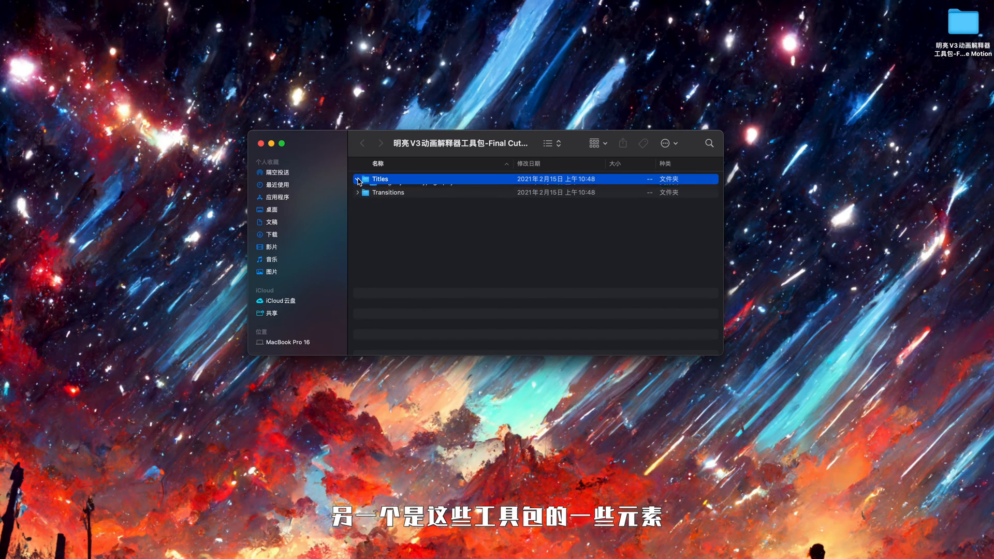
click(358, 179)
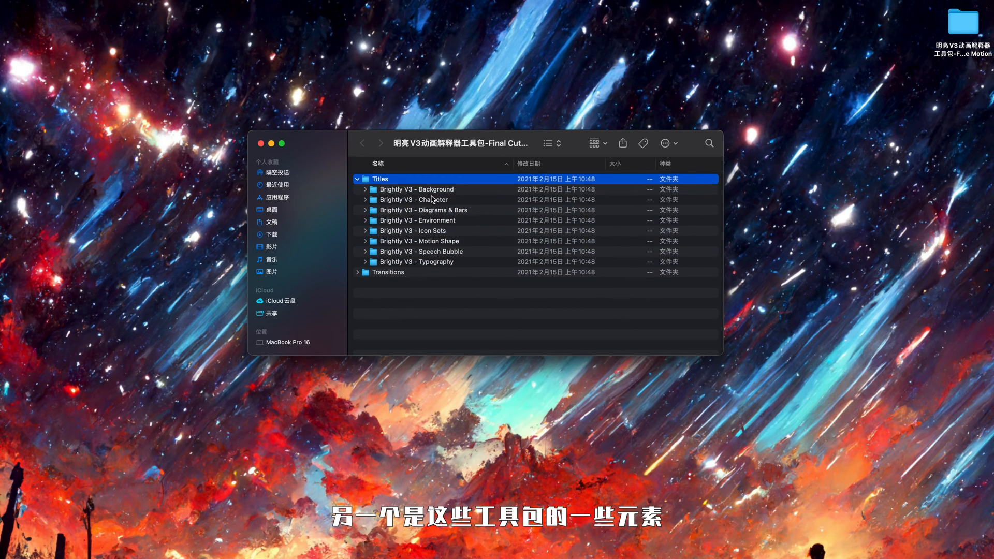
click(459, 191)
click(456, 222)
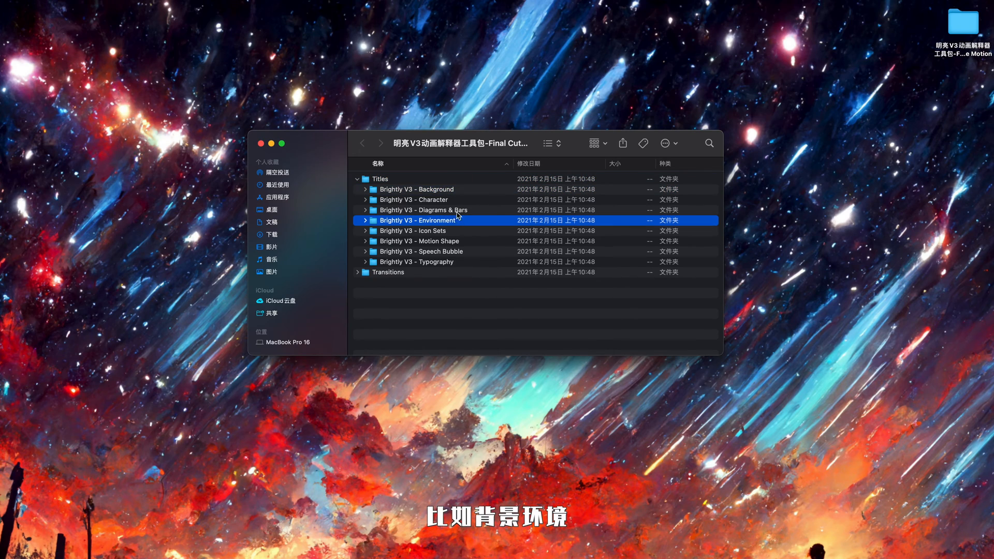
click(452, 233)
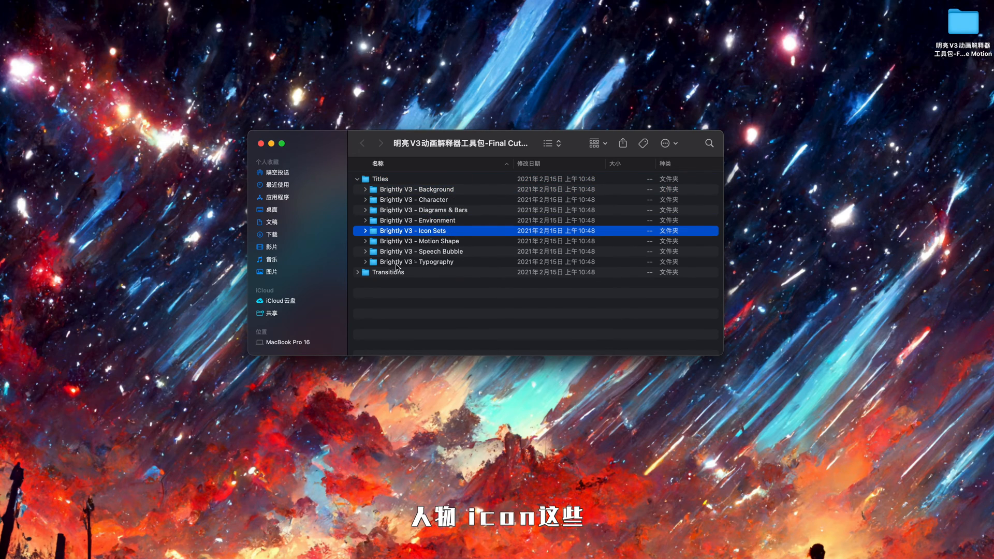
click(358, 272)
click(358, 272)
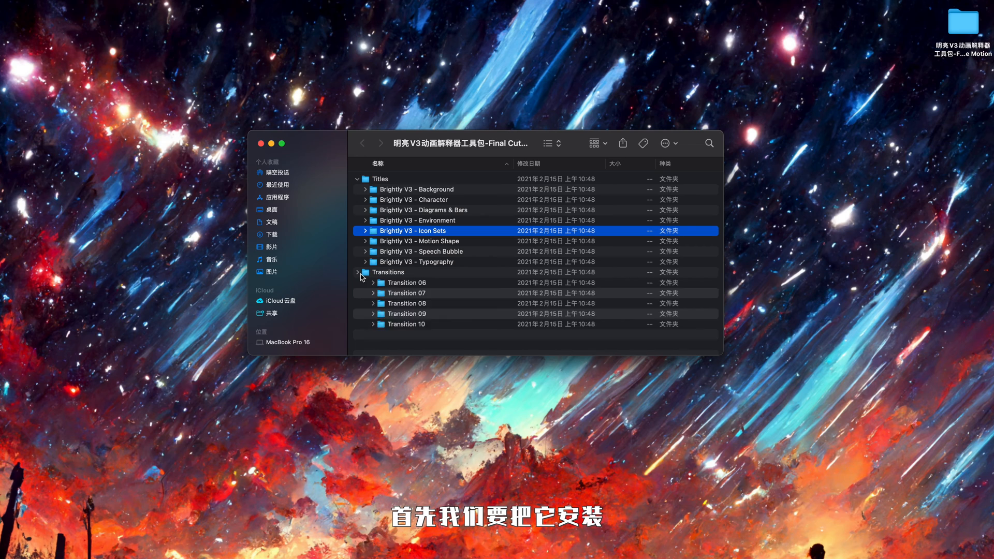
click(357, 179)
Step: Open a new Finder window at Movies > Motion Templates and compare its Titles folder with the toolkit's Titles folder
key(super+n)
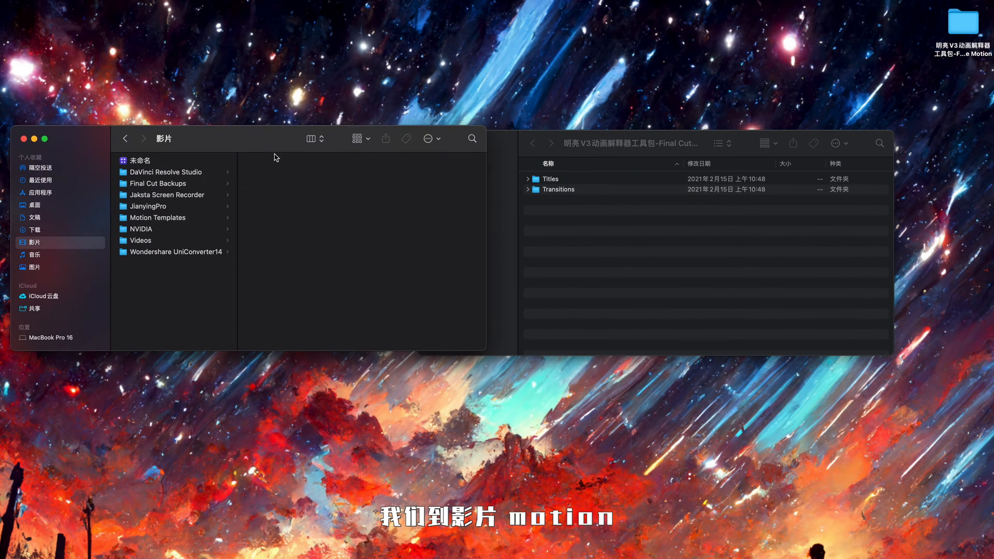
click(171, 218)
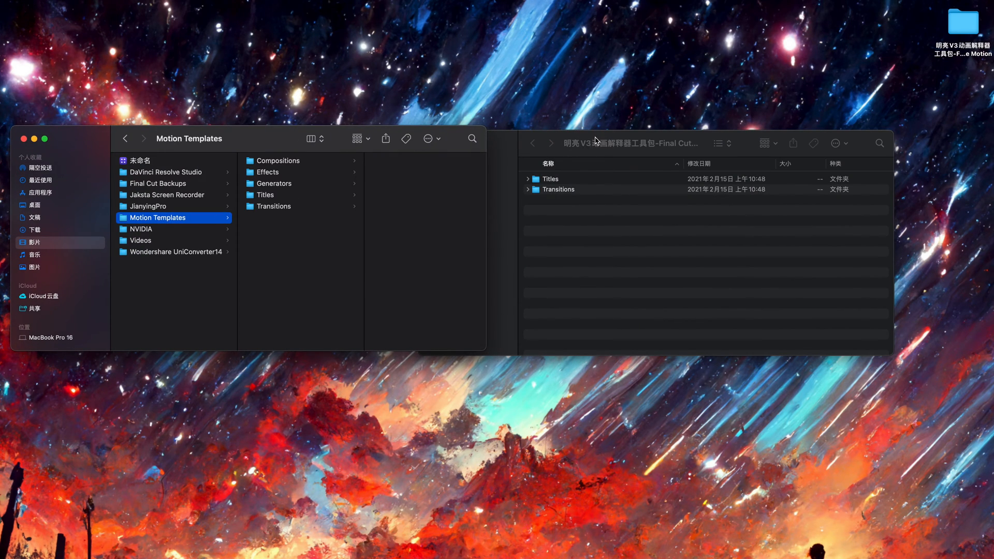
drag(596, 141, 669, 129)
click(310, 197)
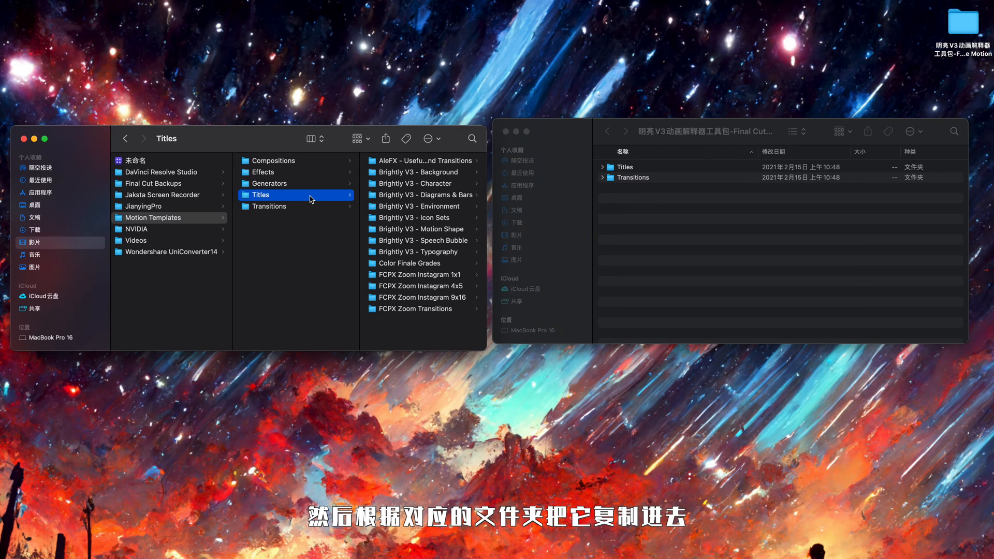
click(406, 174)
click(600, 168)
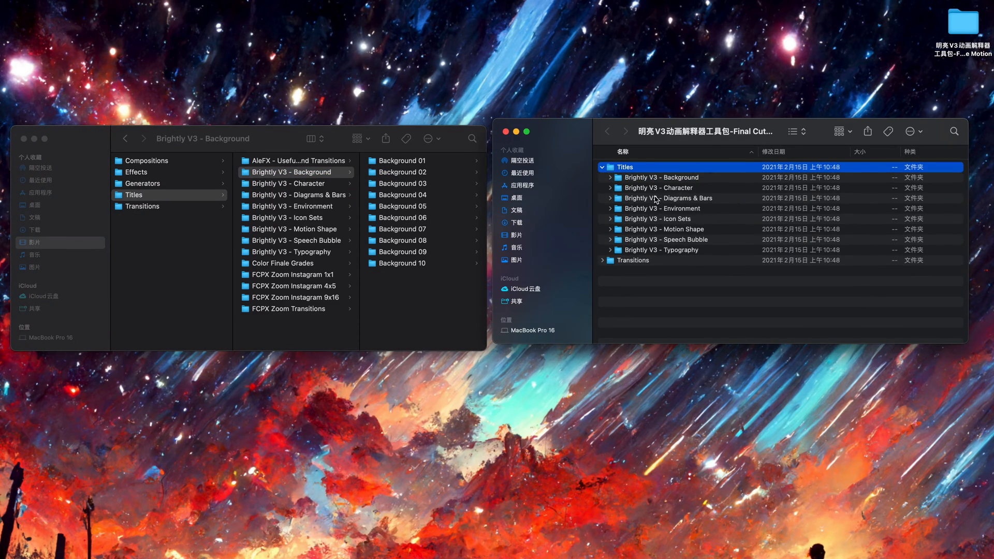
Step: Compare the Motion Templates Transitions folder with the toolkit's Brightly V3 - Transitions folder
click(182, 207)
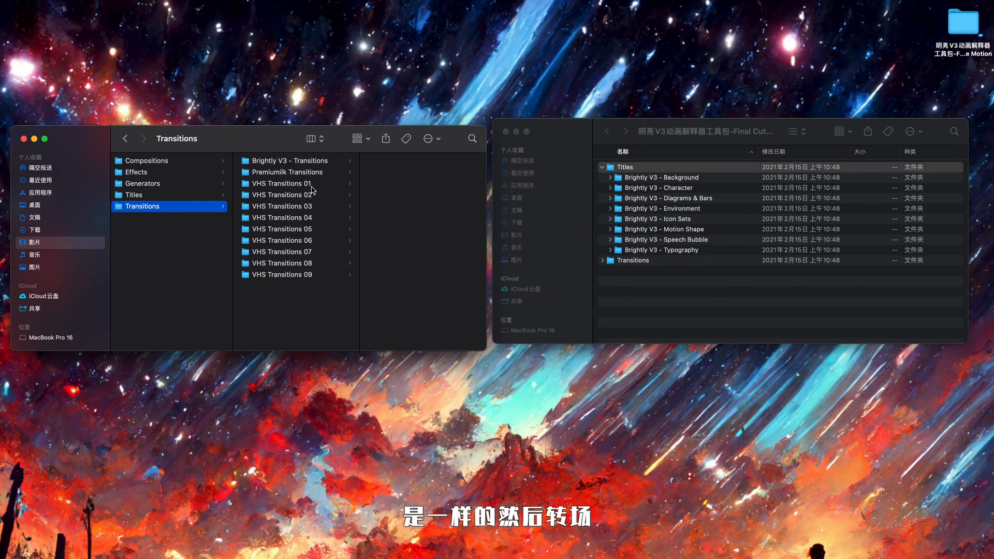
click(282, 161)
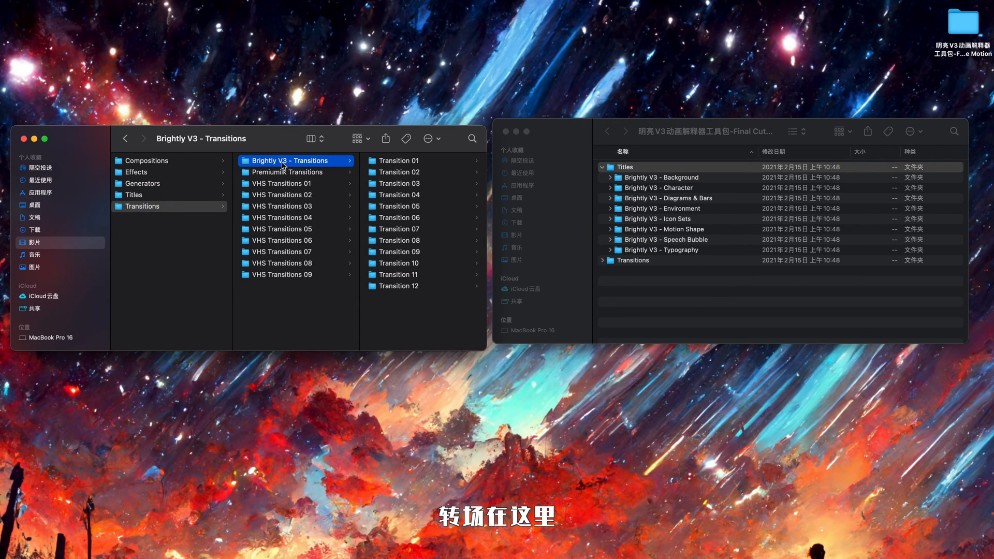
click(602, 260)
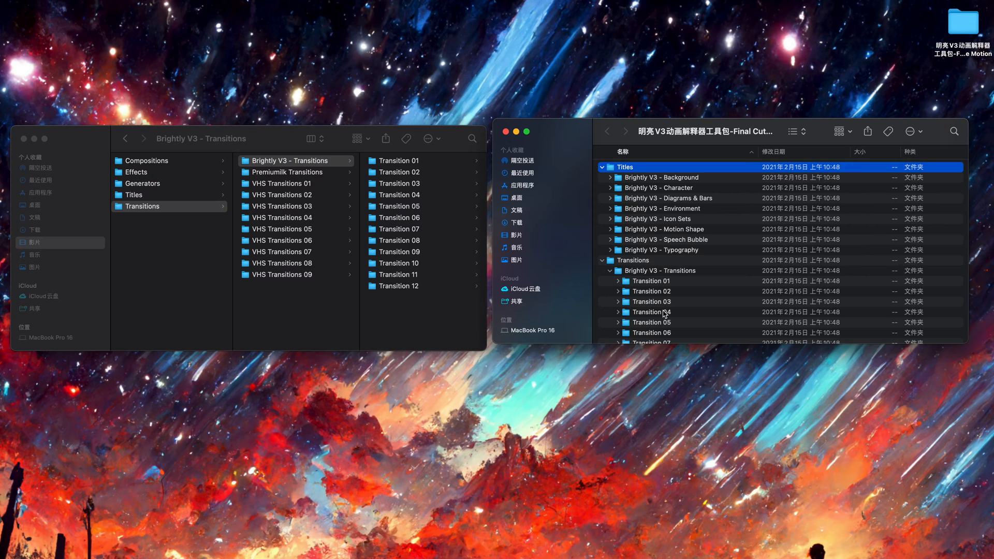
scroll(665, 313, down, 3)
click(658, 209)
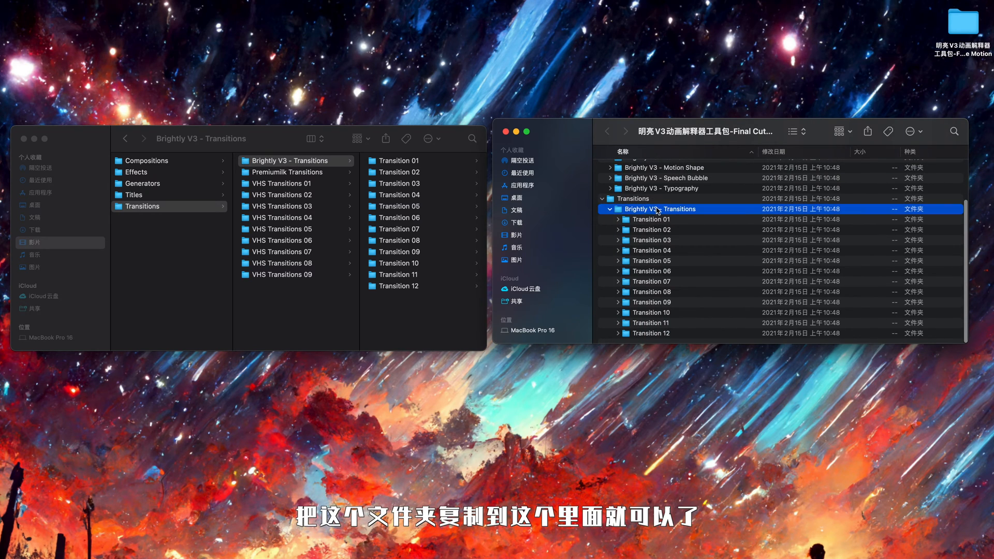
click(290, 321)
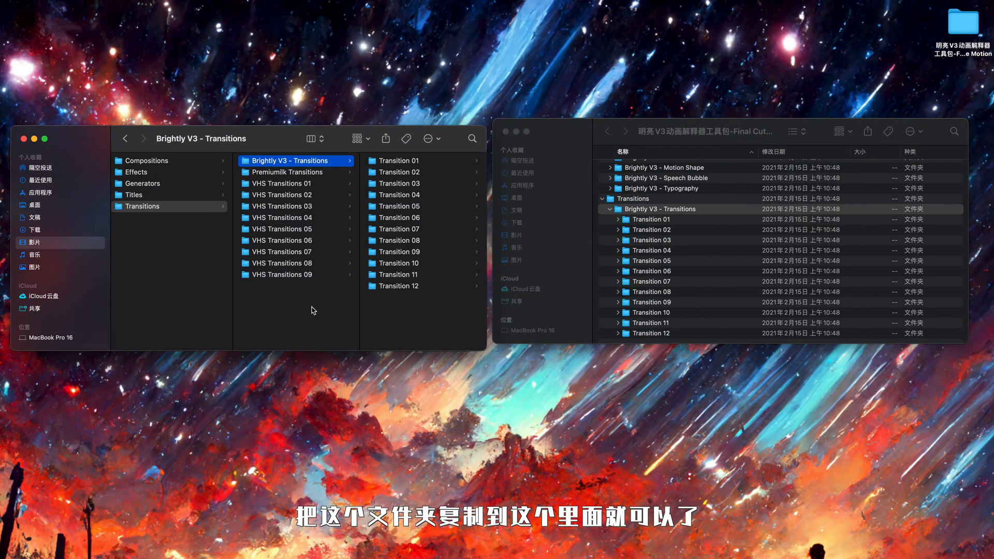
click(644, 133)
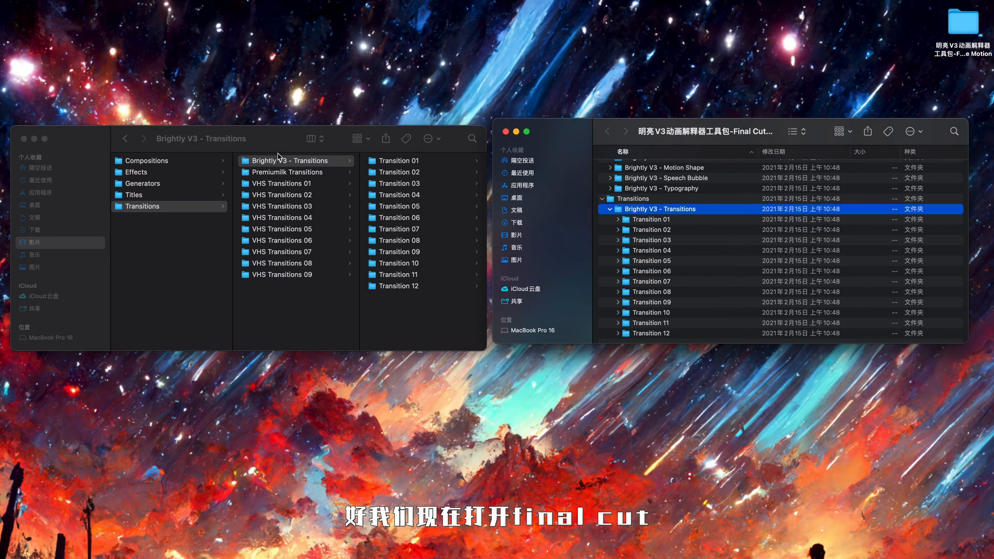
Step: Close both Finder windows and browse the Brightly V3 - Transitions category in Final Cut Pro's transitions browser
key(super+w)
key(super+w)
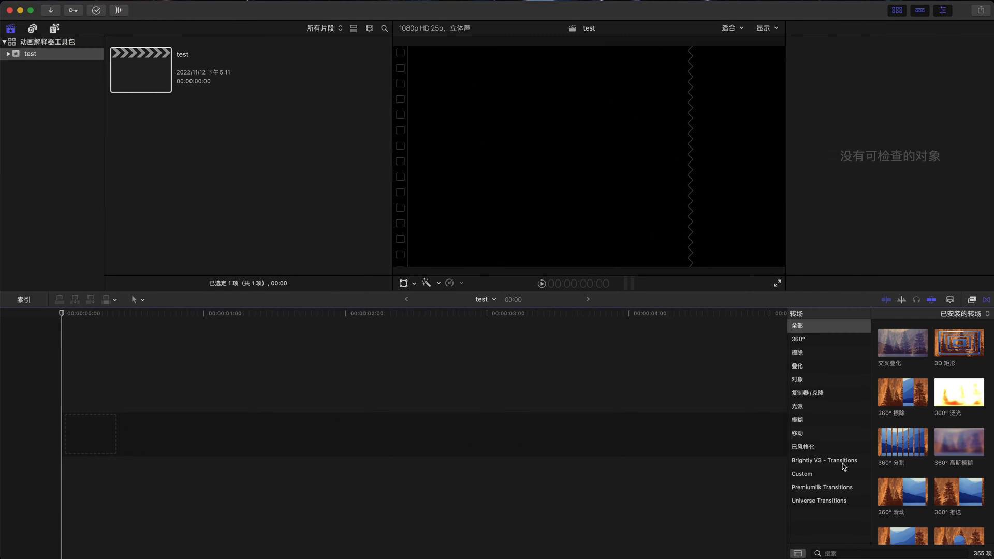
click(840, 460)
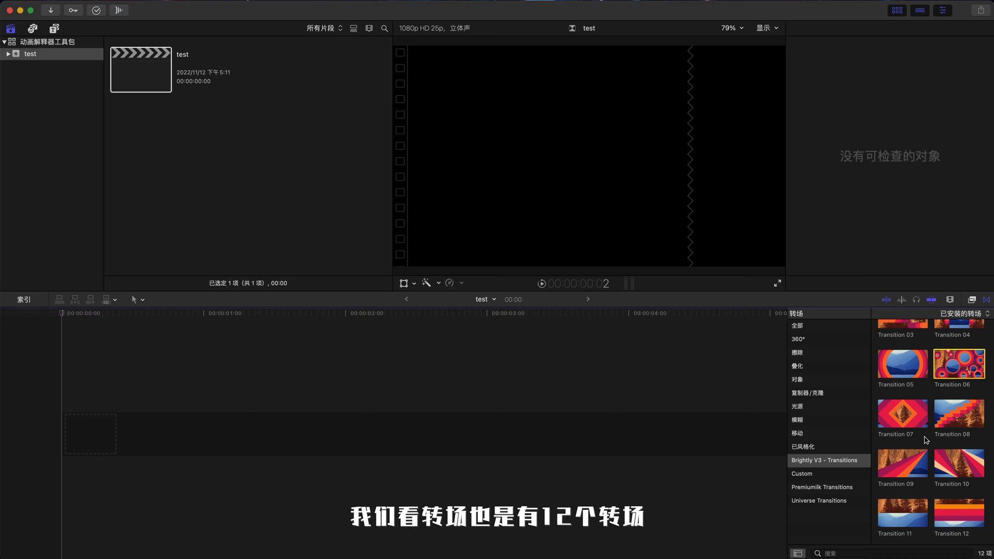
scroll(925, 440, down, 1)
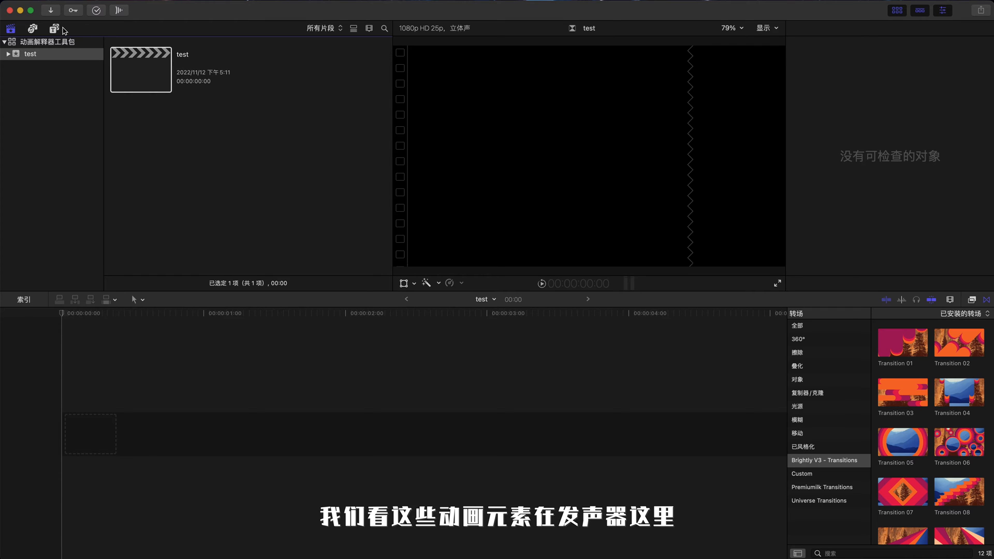
Step: Open the titles browser and preview the Brightly V3 Diagrams & Bars and Environment titles such as Campground and Factory
click(55, 29)
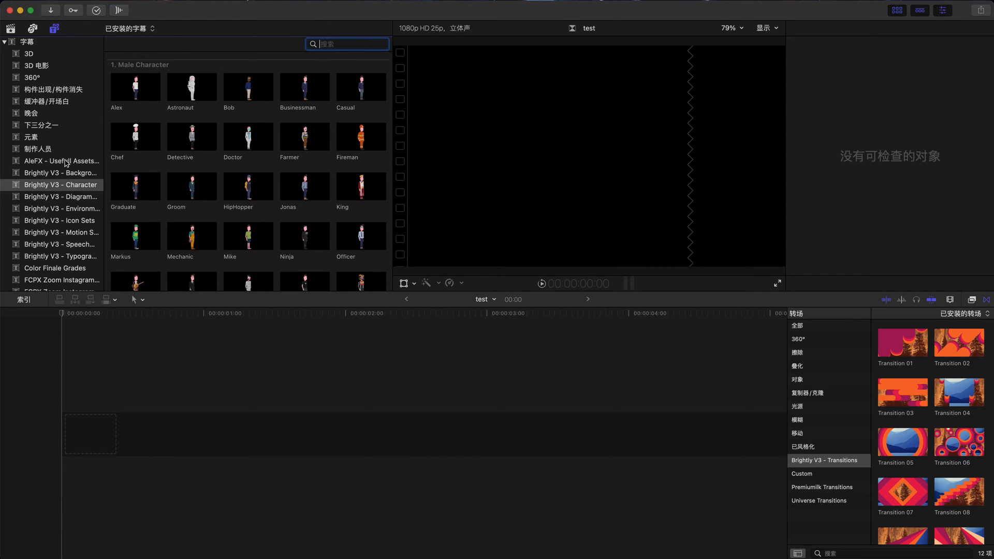
click(78, 197)
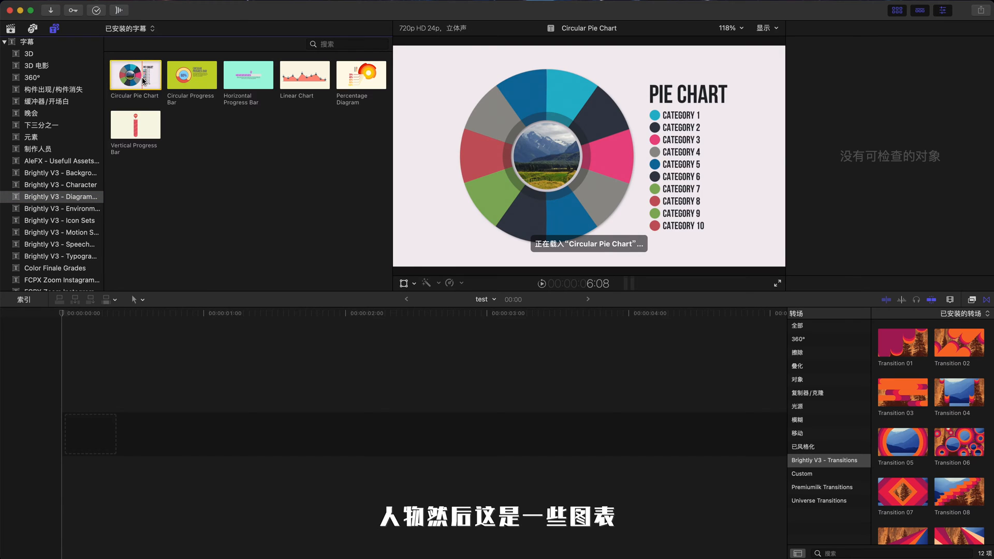
click(68, 209)
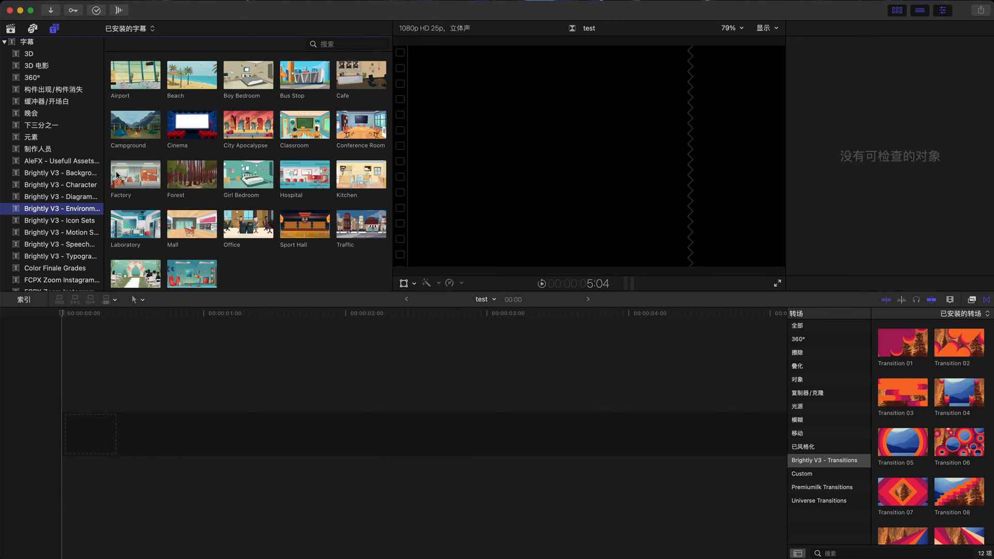
click(122, 127)
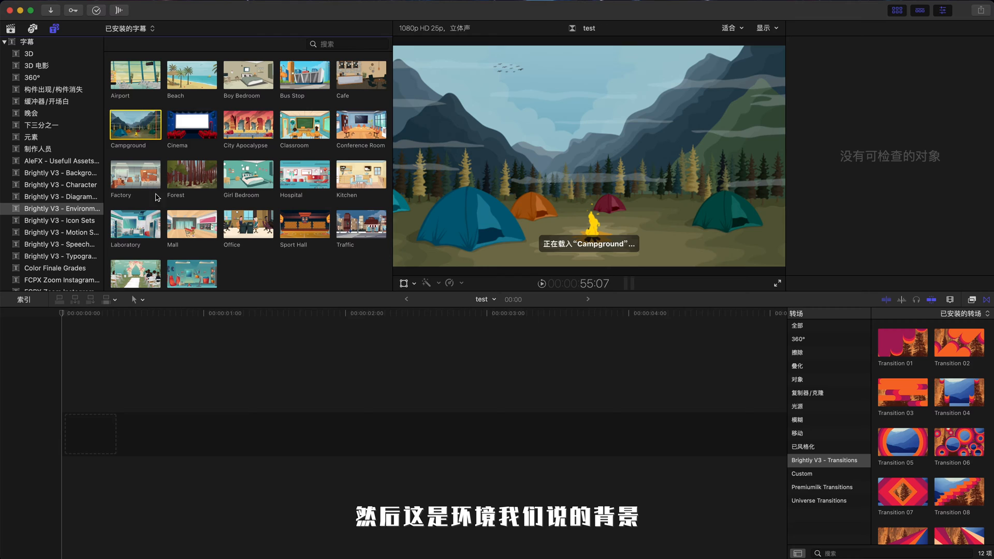
click(136, 178)
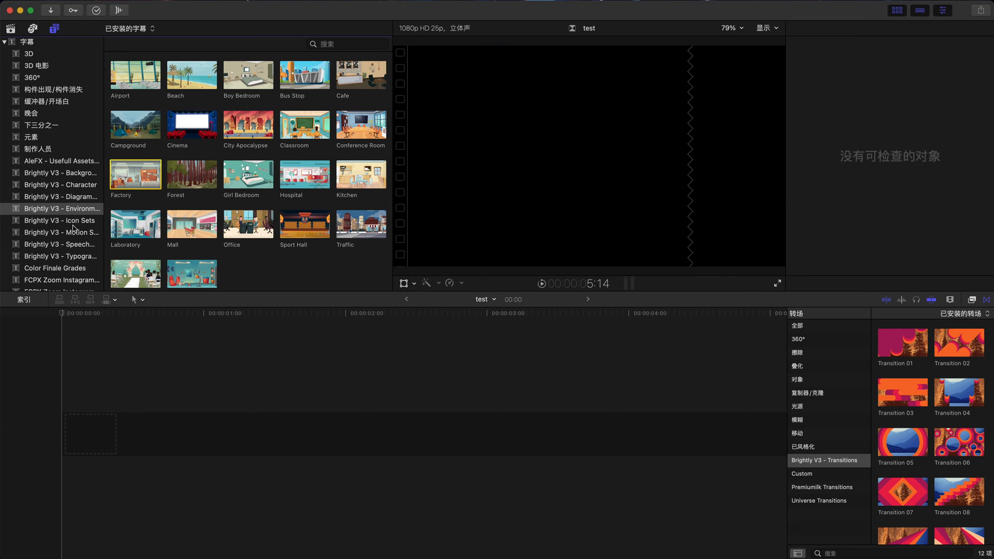
Step: Preview icons in the Brightly V3 - Icon Sets category, including Coins, Handshake and CPU
click(74, 221)
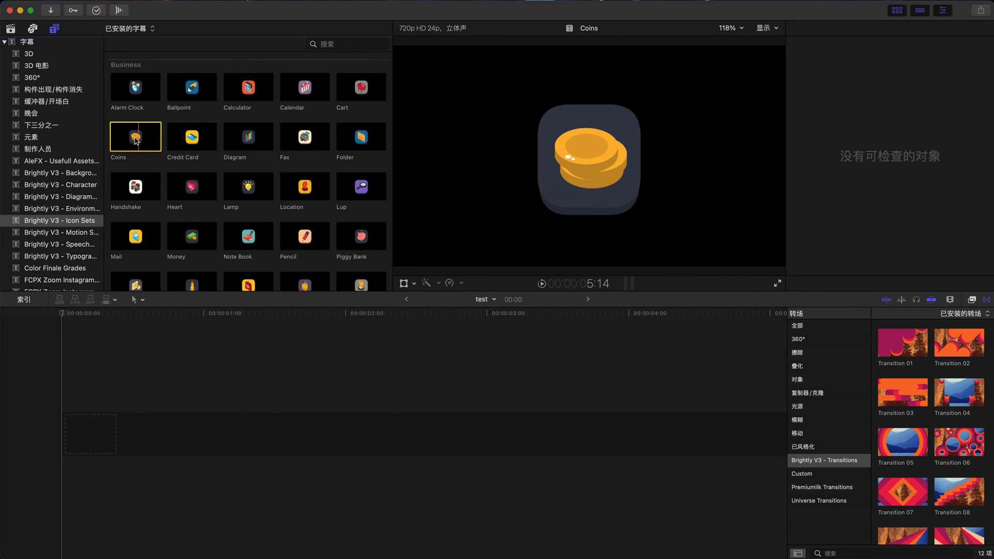
click(136, 189)
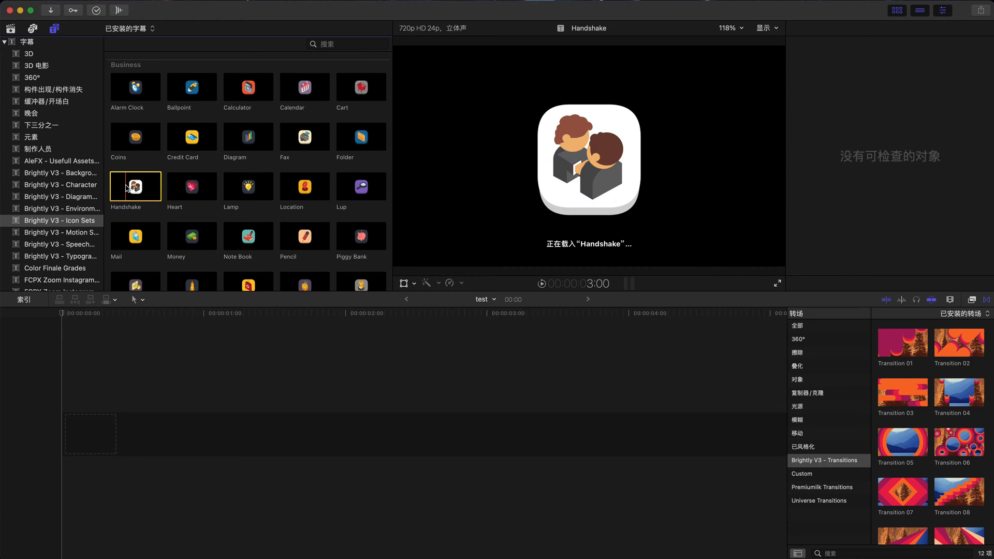
scroll(137, 189, down, 5)
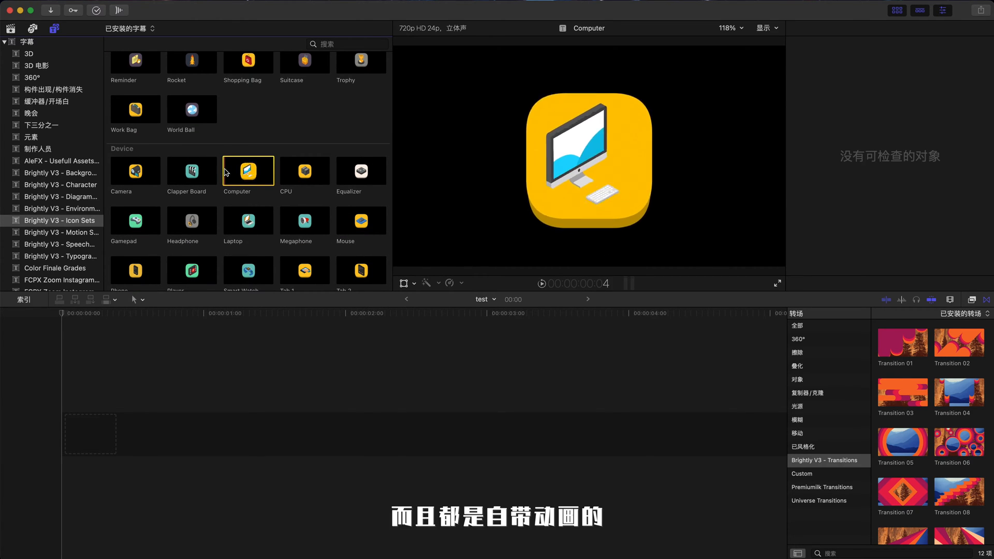
click(288, 175)
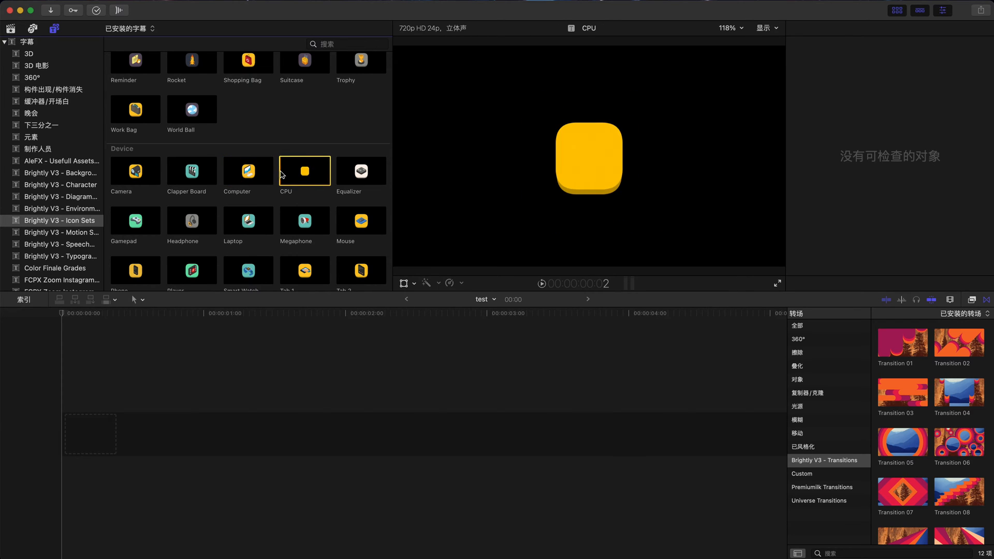
Step: Preview the Brightly V3 Motion Shape, Speech Bubble and Typography titles
click(71, 236)
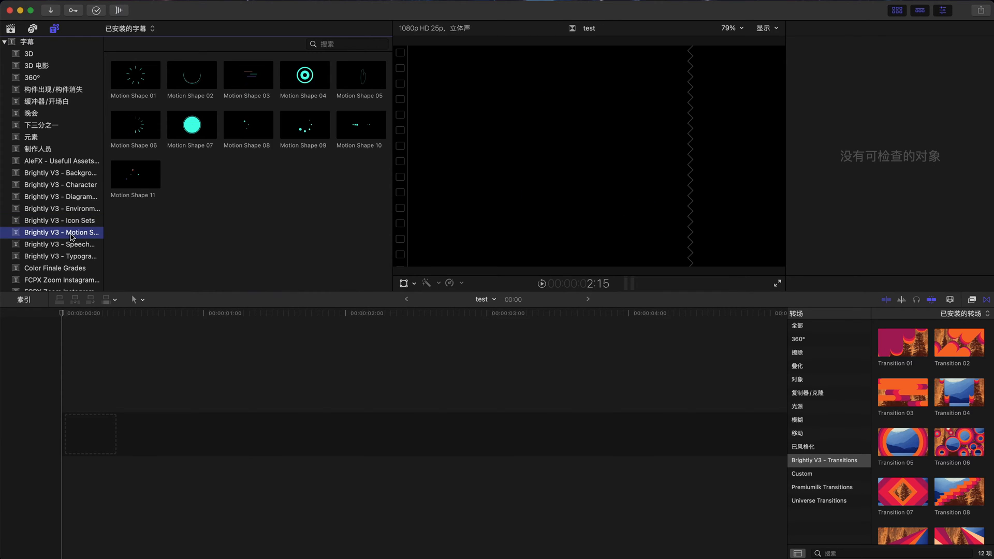
click(130, 77)
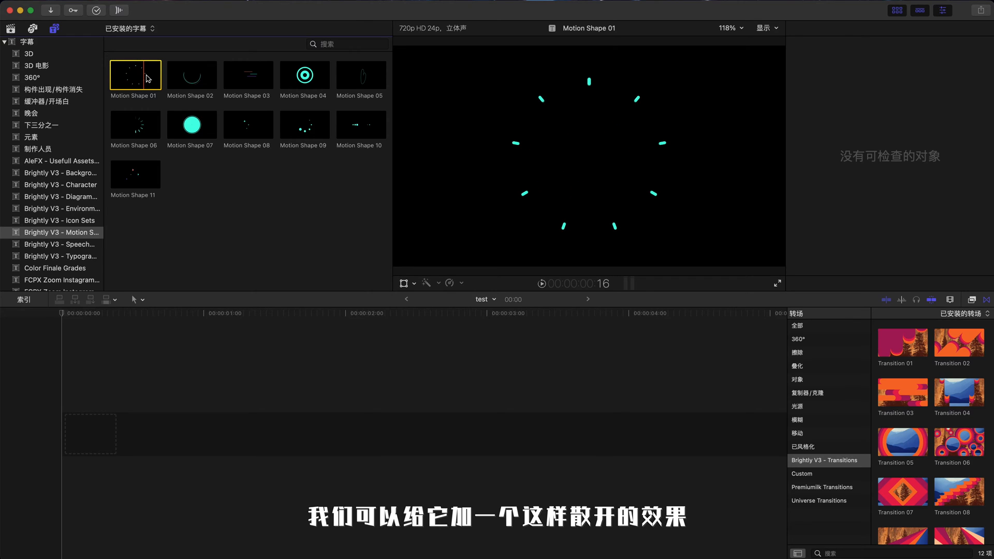
click(80, 245)
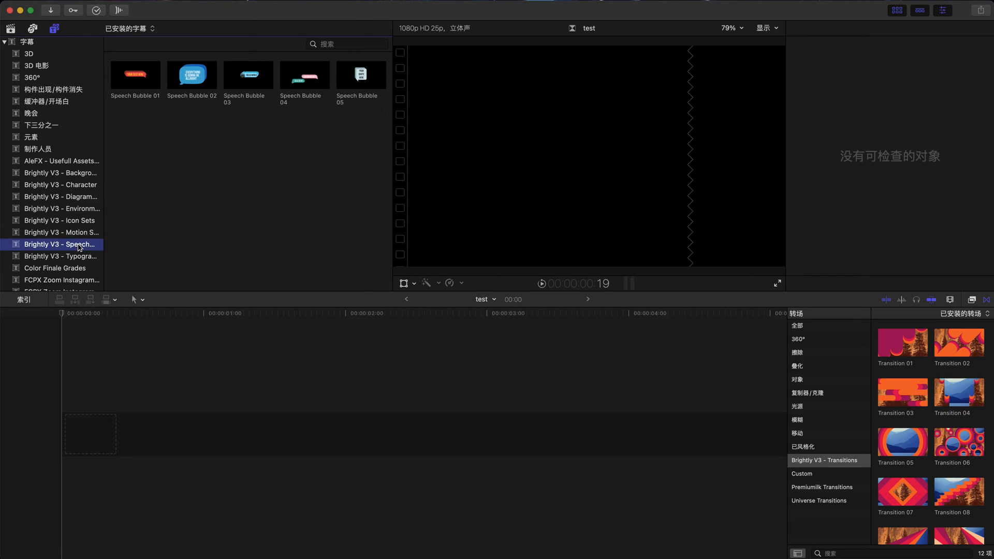
click(127, 80)
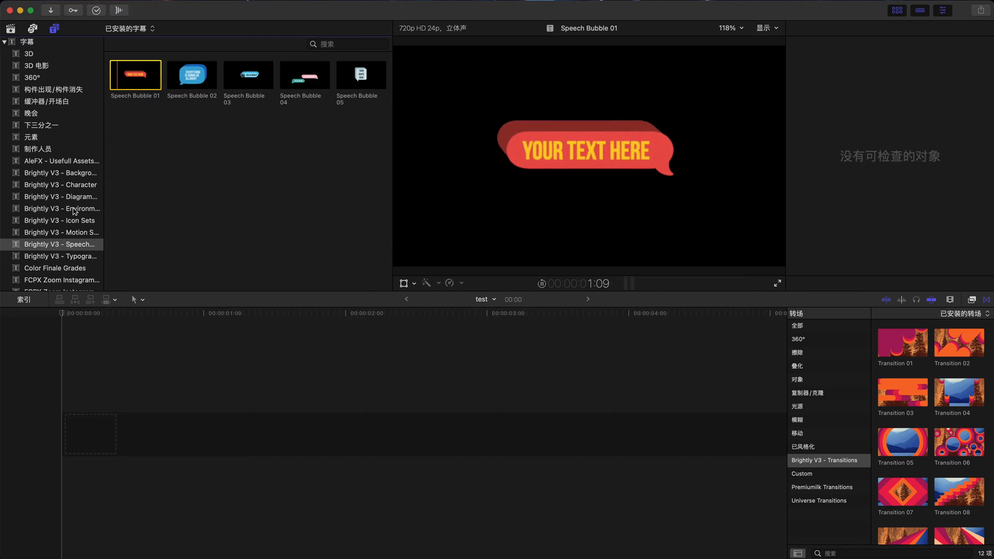
click(74, 256)
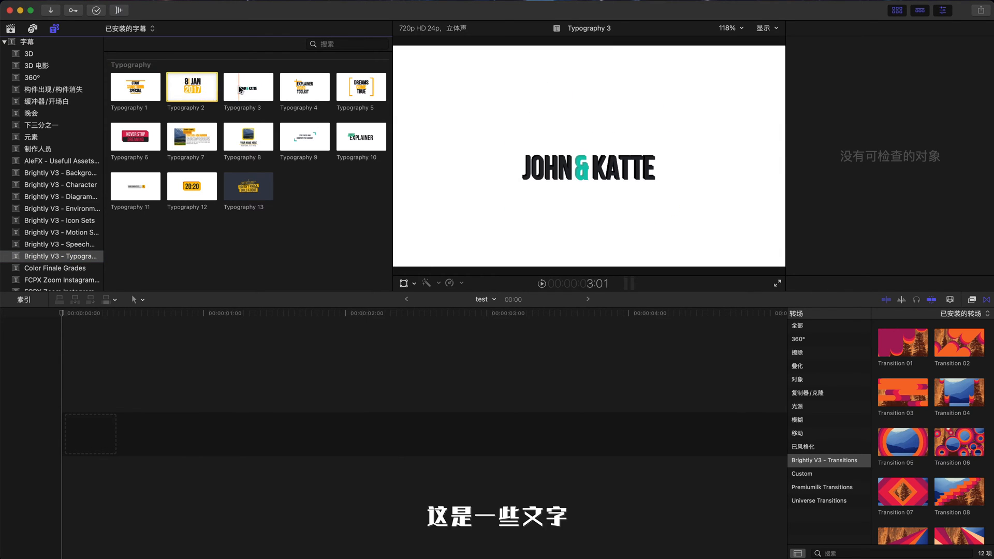
Step: Add the Anna female character from Brightly V3 - Character to the timeline and select the clip to show its parameters
click(78, 185)
scroll(202, 180, down, 10)
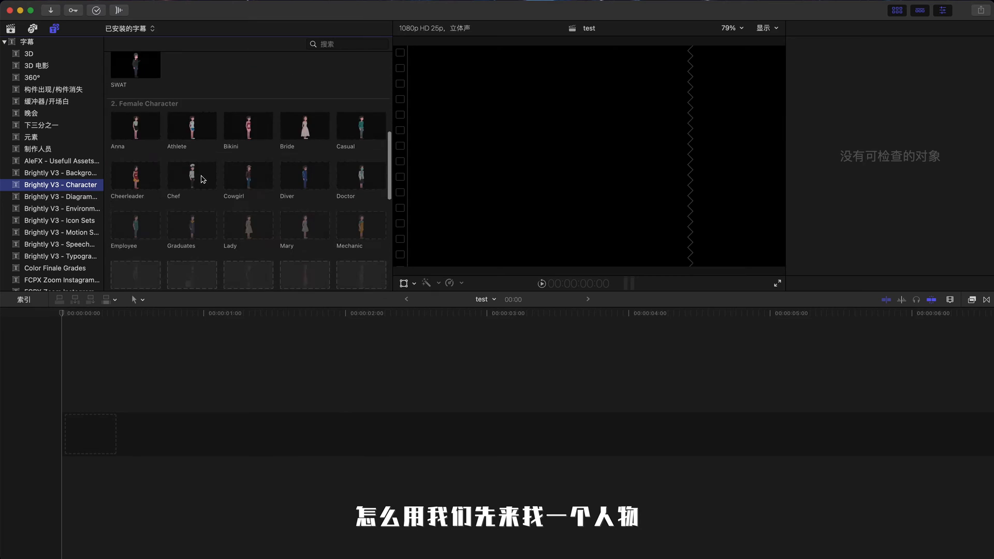
click(138, 137)
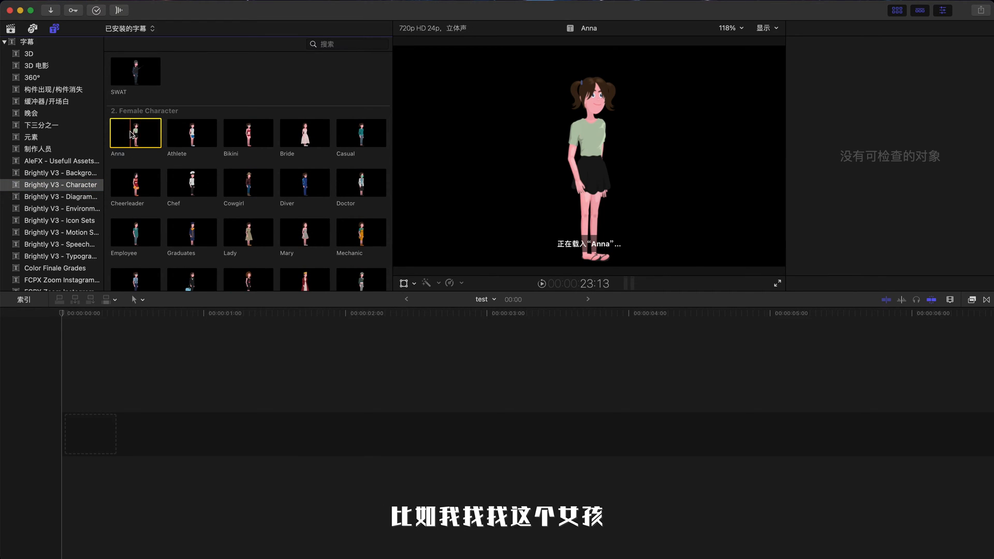
drag(136, 135, 116, 414)
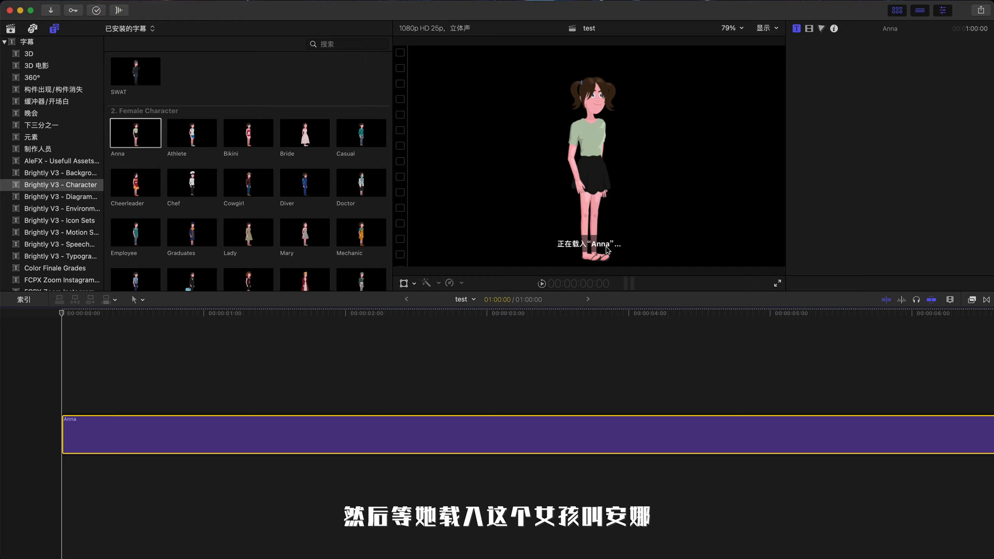
click(187, 424)
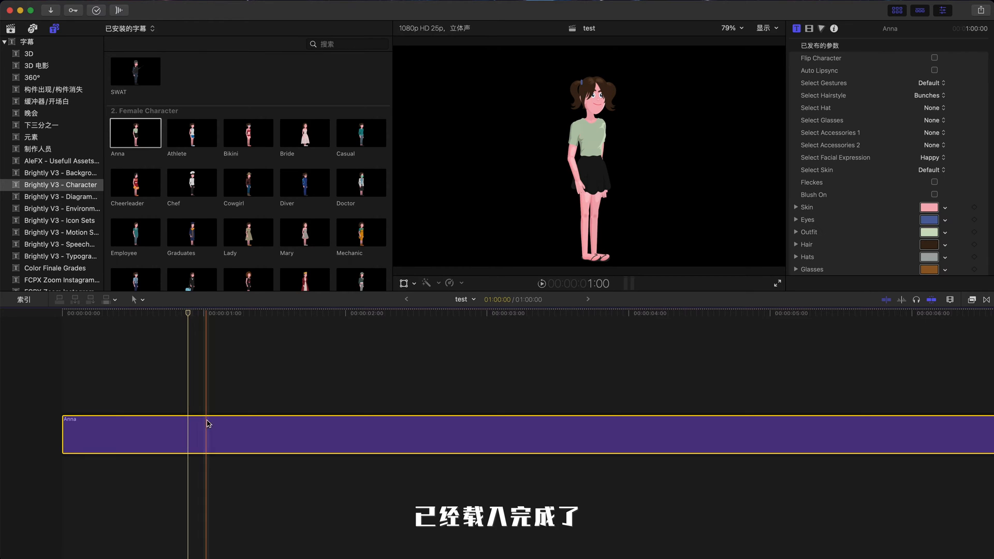
Step: Scroll through the Anna clip's published parameters and toggle Flip Character on and off
scroll(912, 109, down, 10)
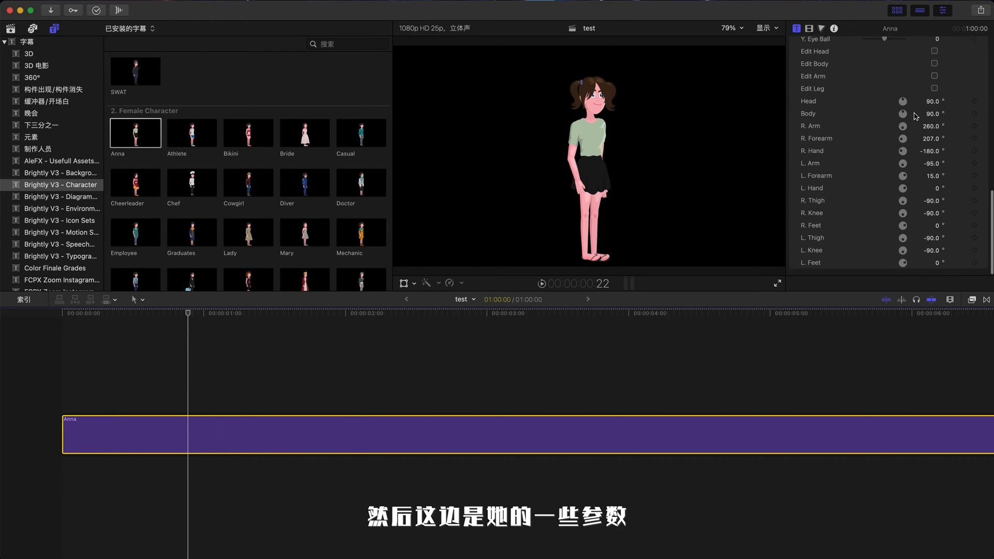
scroll(891, 108, up, 10)
scroll(881, 107, down, 10)
scroll(895, 78, up, 10)
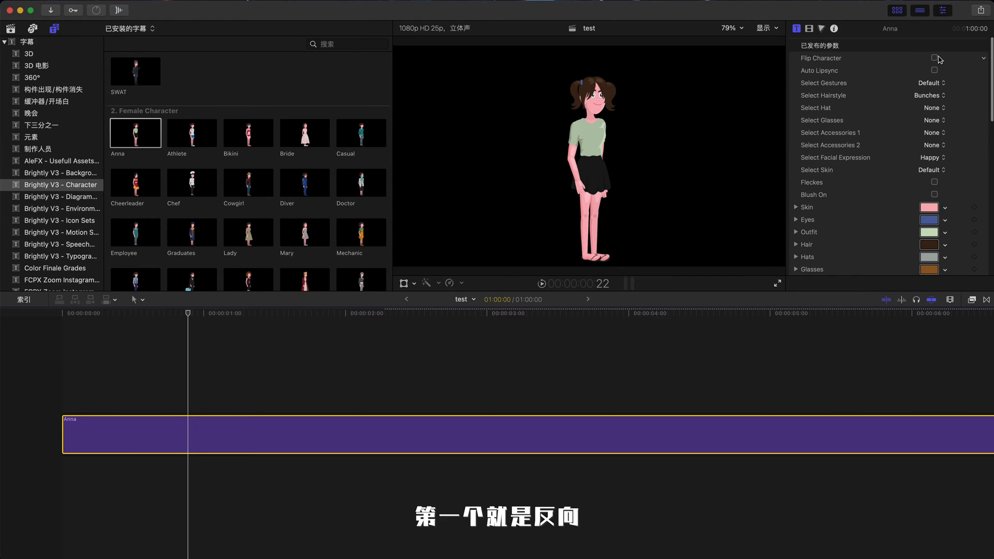
click(935, 58)
click(935, 59)
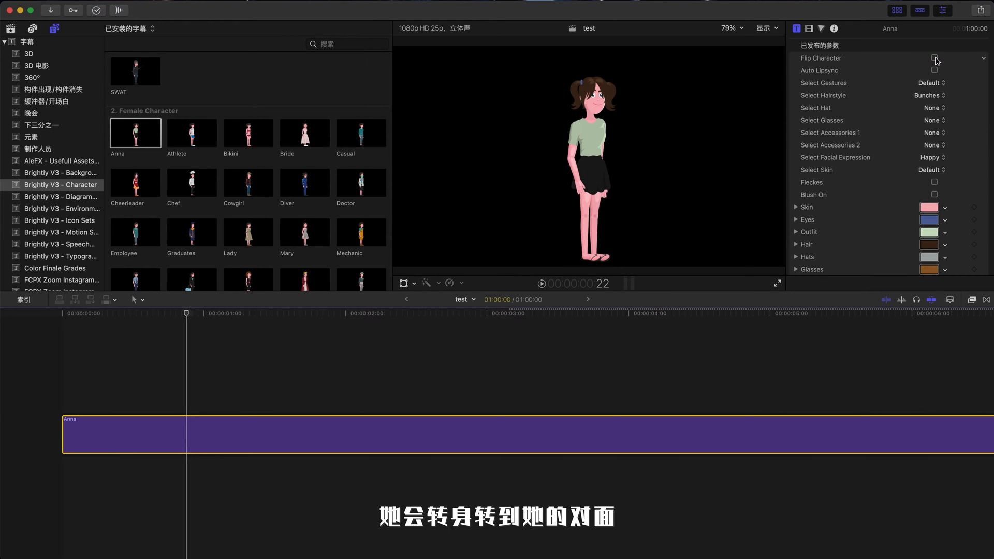
click(935, 58)
click(935, 59)
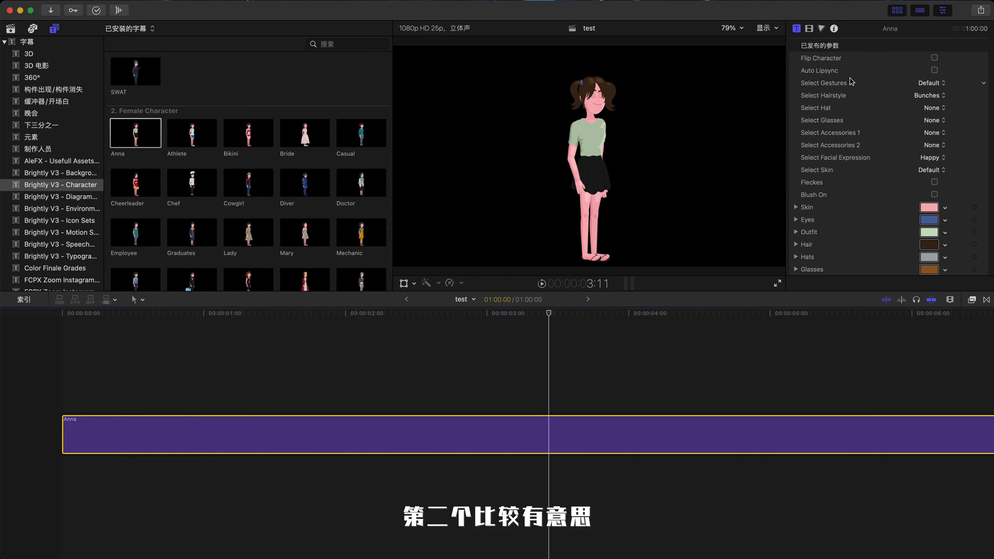
Step: Enable Auto Lipsync and add the 未命名项目.wav voiceover from Finder beneath the Anna clip, playing it back
click(935, 71)
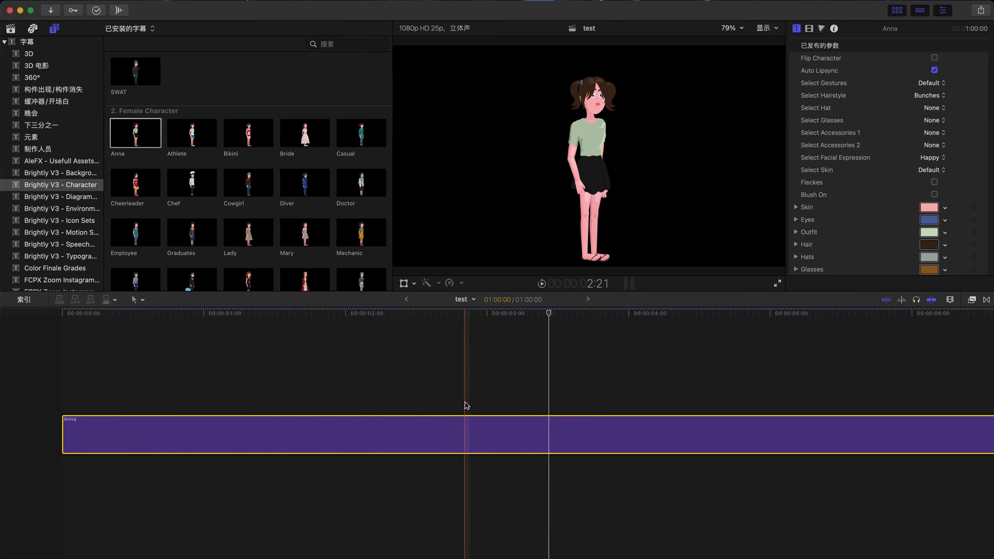
key(super+Tab)
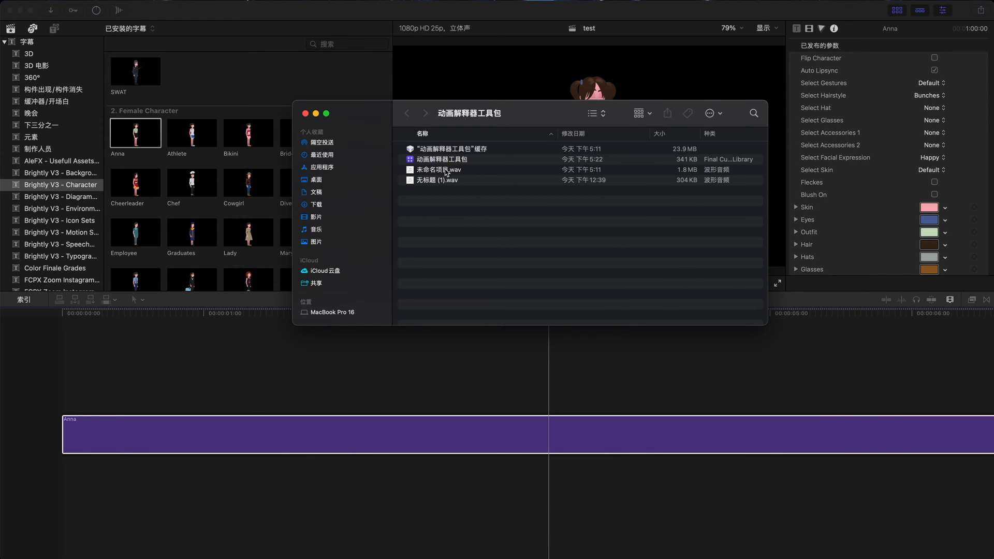
drag(445, 173, 316, 465)
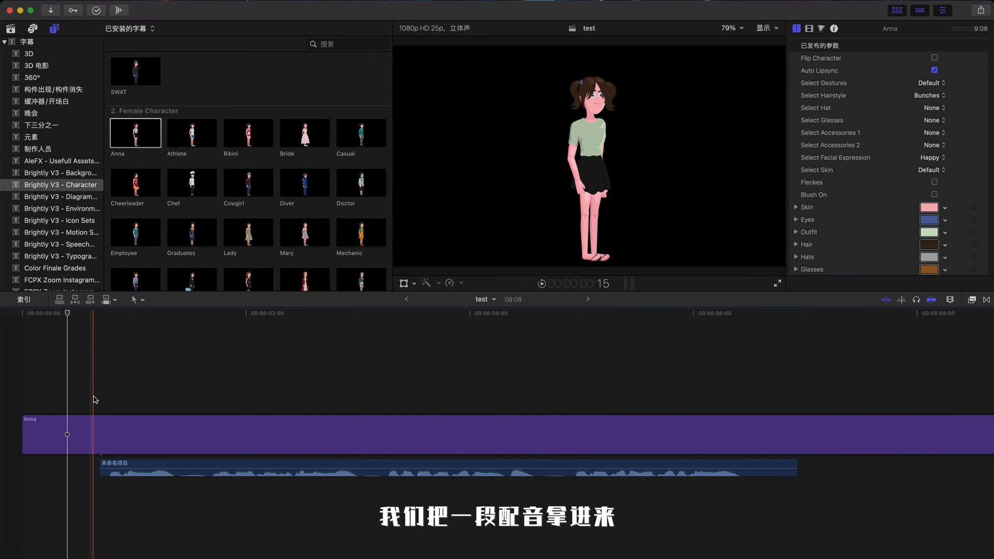
key(space)
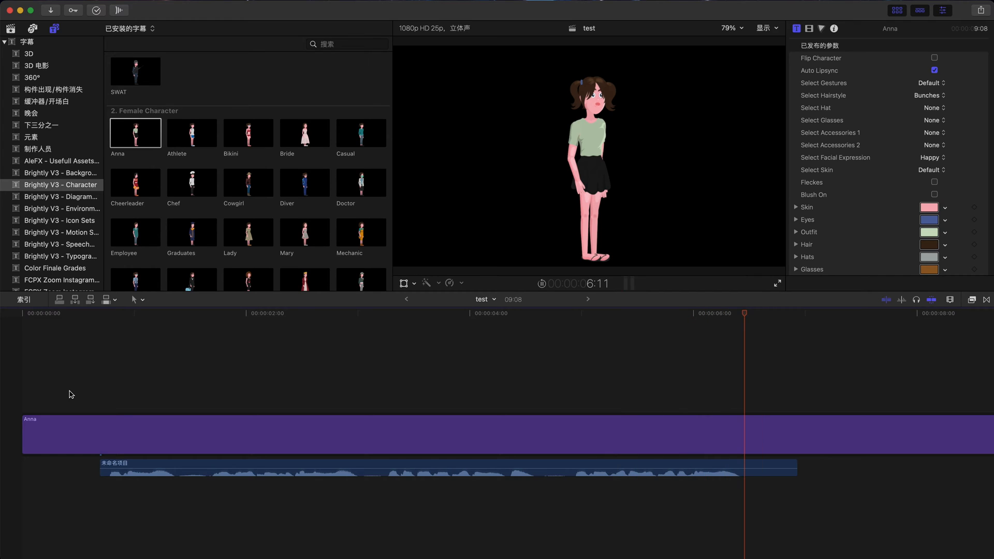
key(space)
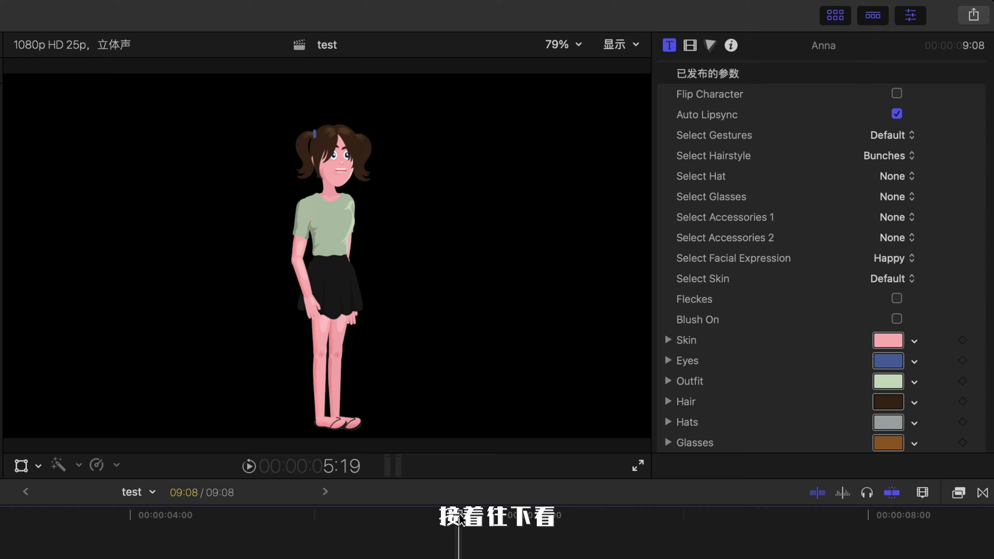
Step: Try the Angry and Drunk gestures and set Anna's gesture to Jogging
click(893, 137)
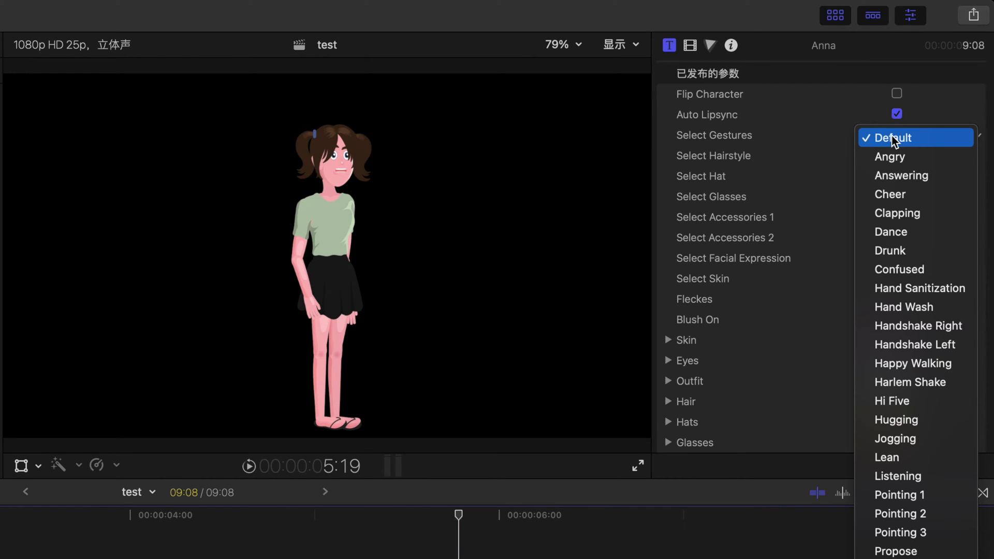
click(909, 157)
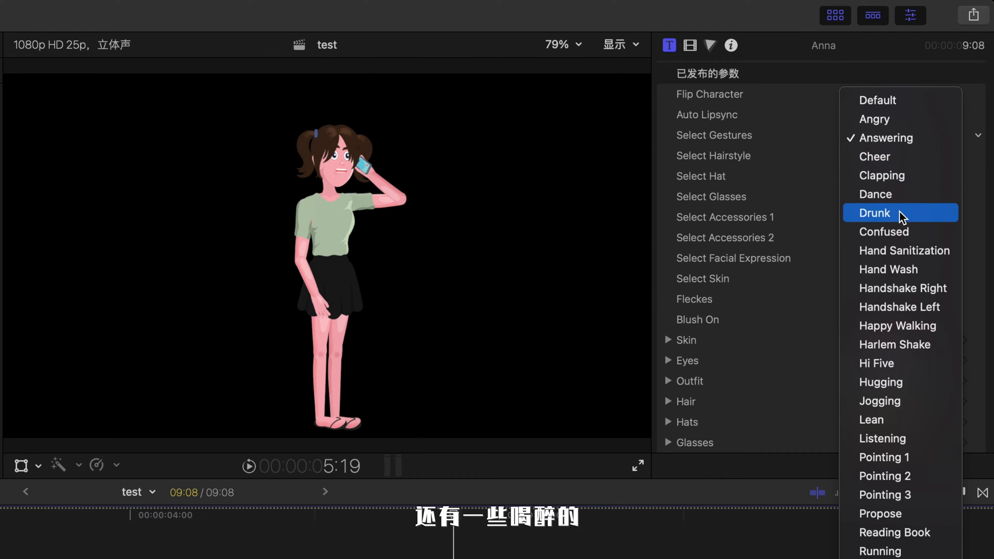
click(901, 213)
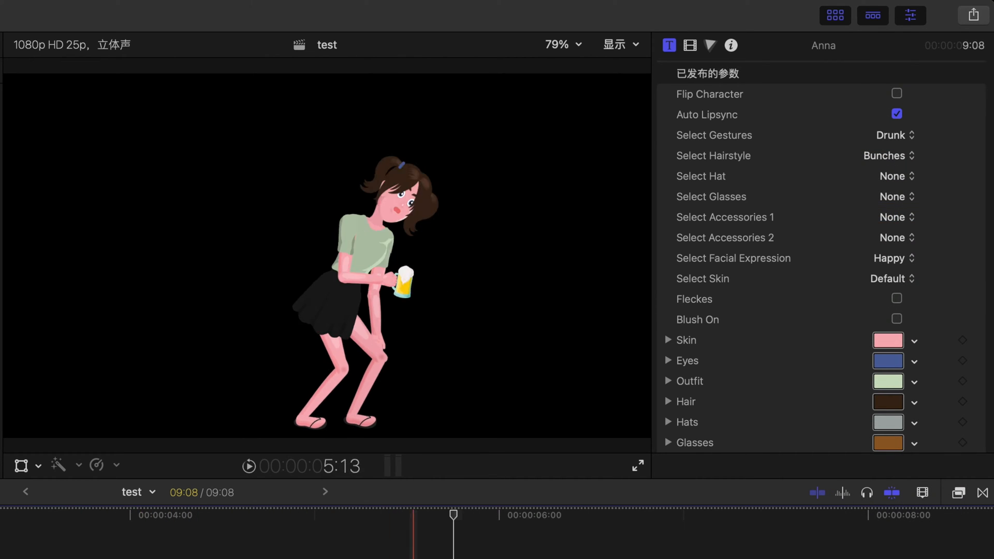
click(901, 137)
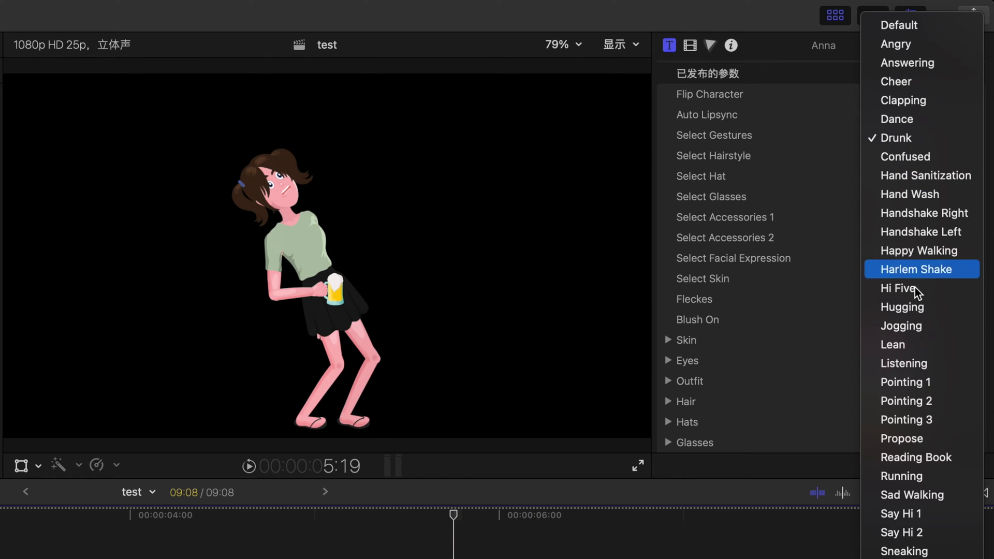
click(911, 321)
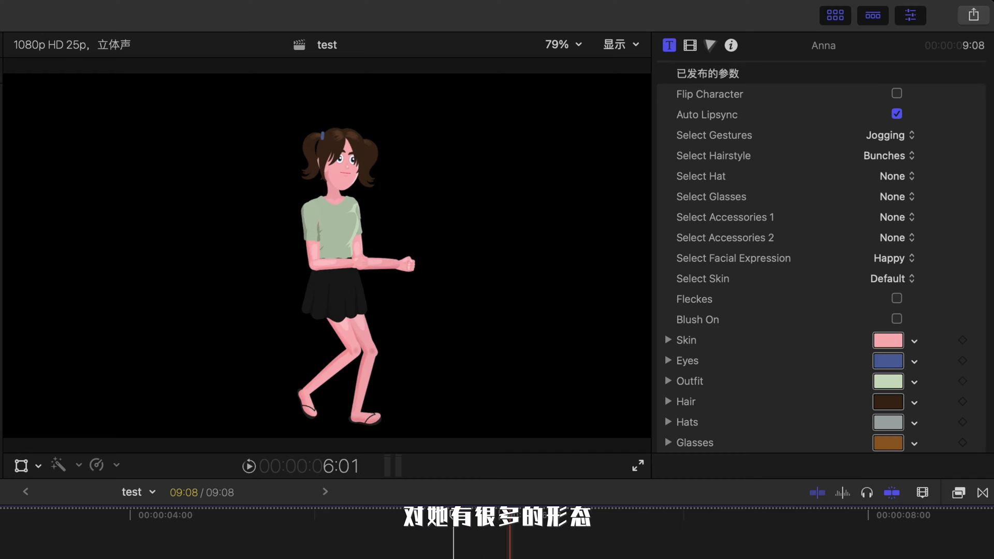
click(894, 136)
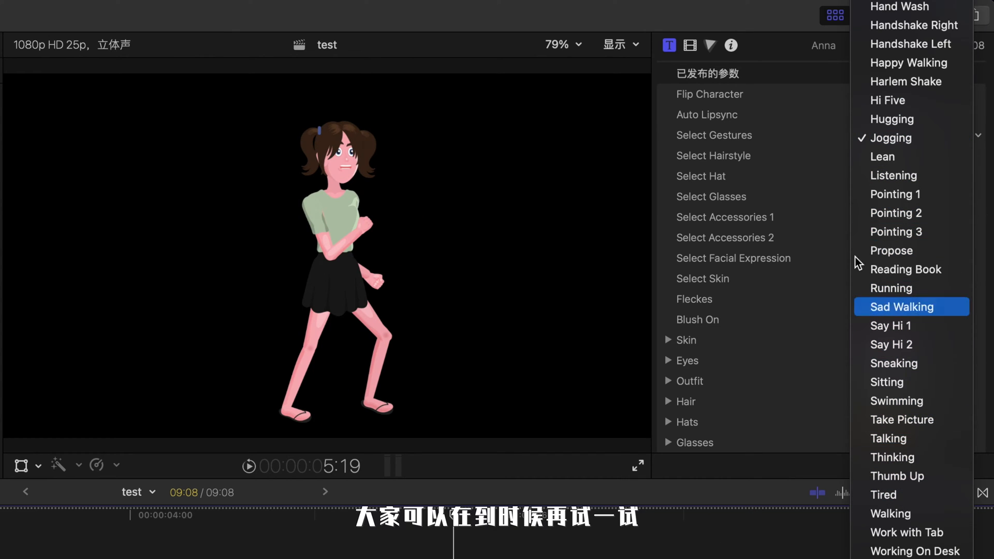
click(749, 139)
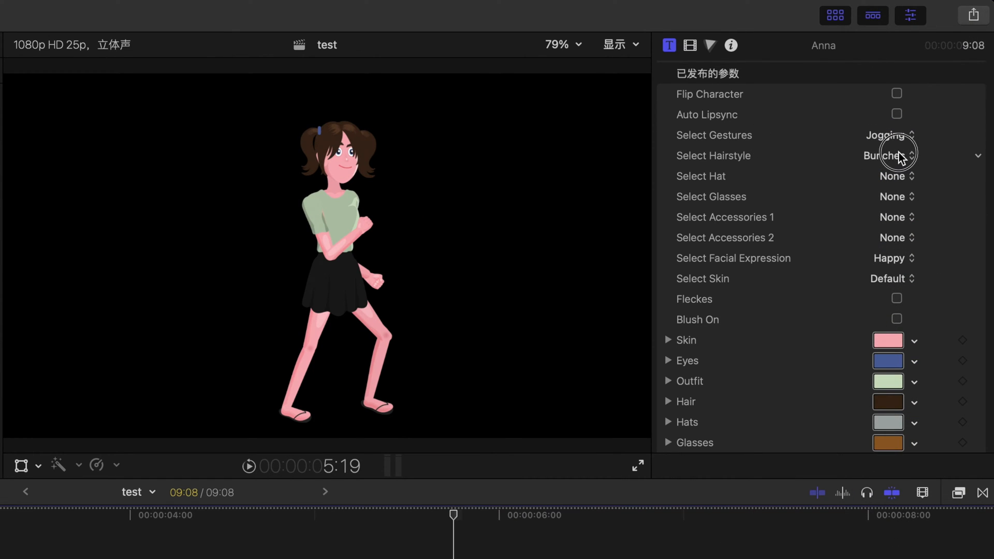
Step: Set Anna's hairstyle to Afro
click(900, 157)
click(913, 95)
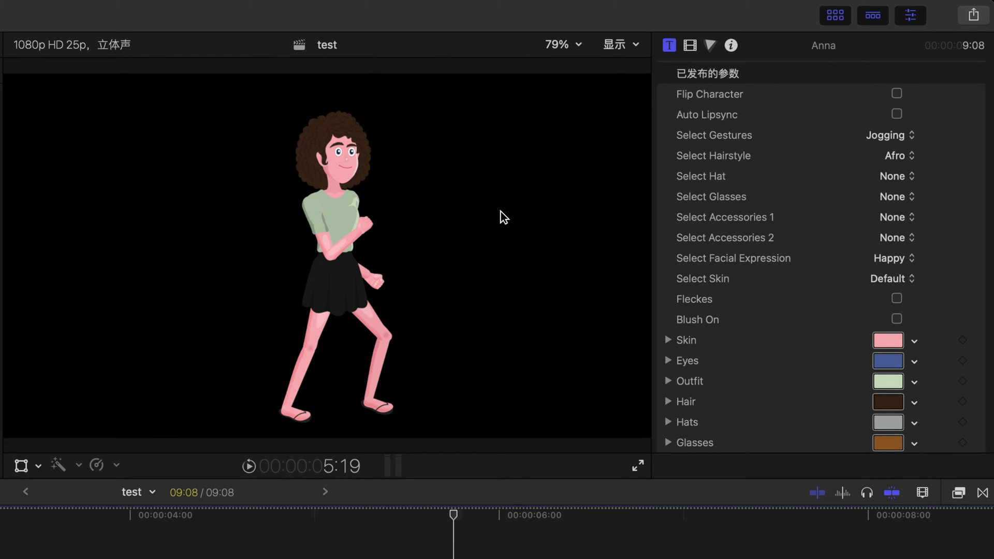
click(932, 155)
click(813, 182)
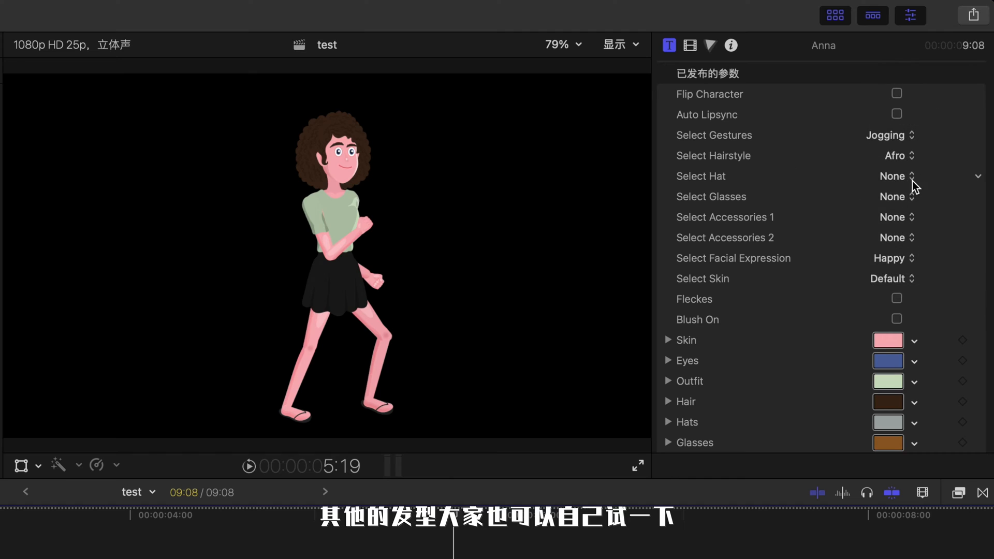
Step: Set Anna's hat to Bandana
click(900, 177)
click(900, 182)
click(899, 179)
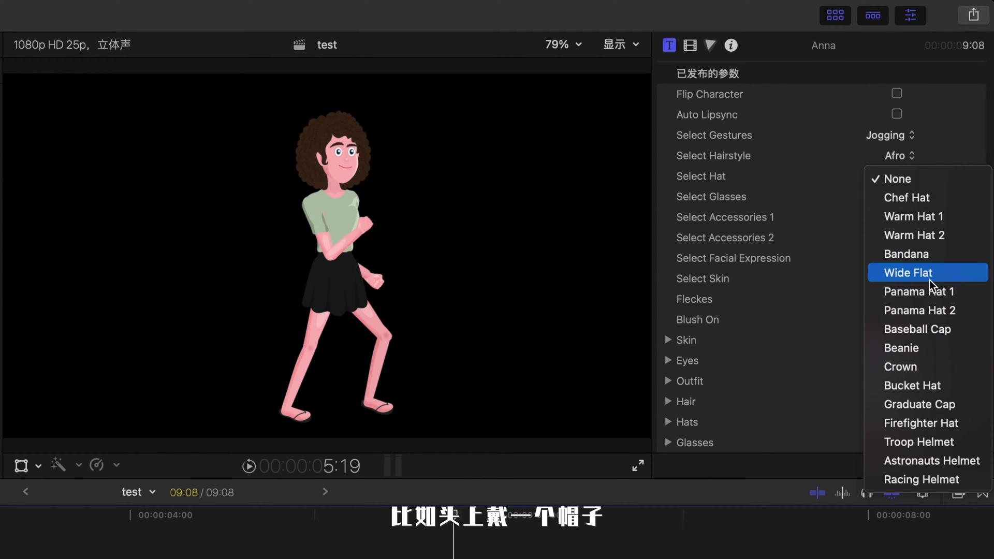
click(932, 255)
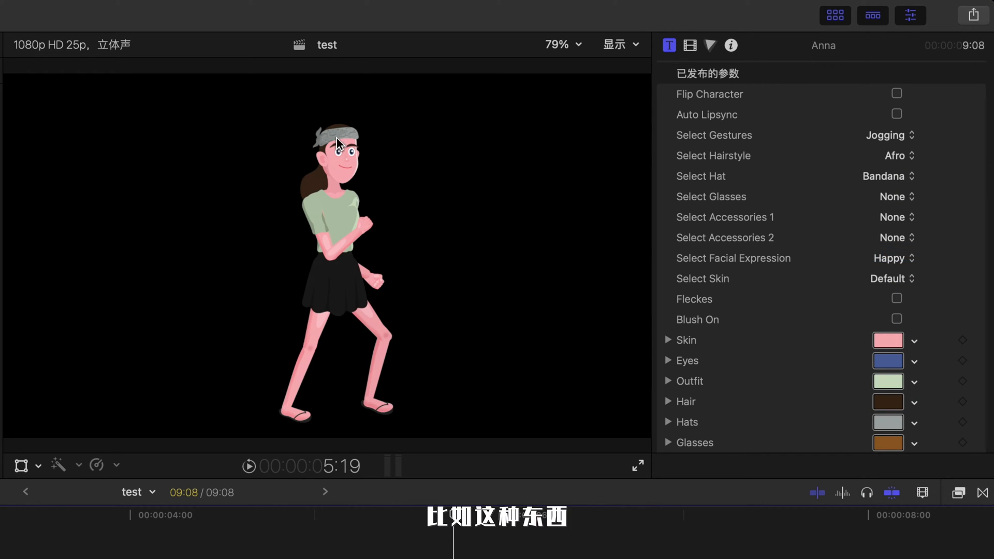
Step: Try the Pilot and Pillow glasses and set Anna's glasses to Polarized
click(902, 201)
click(924, 369)
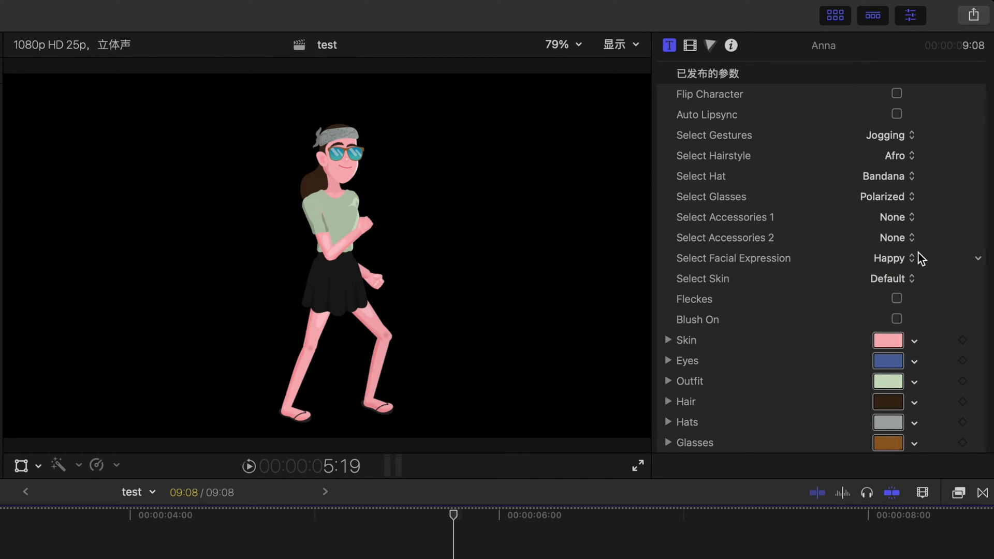
click(895, 202)
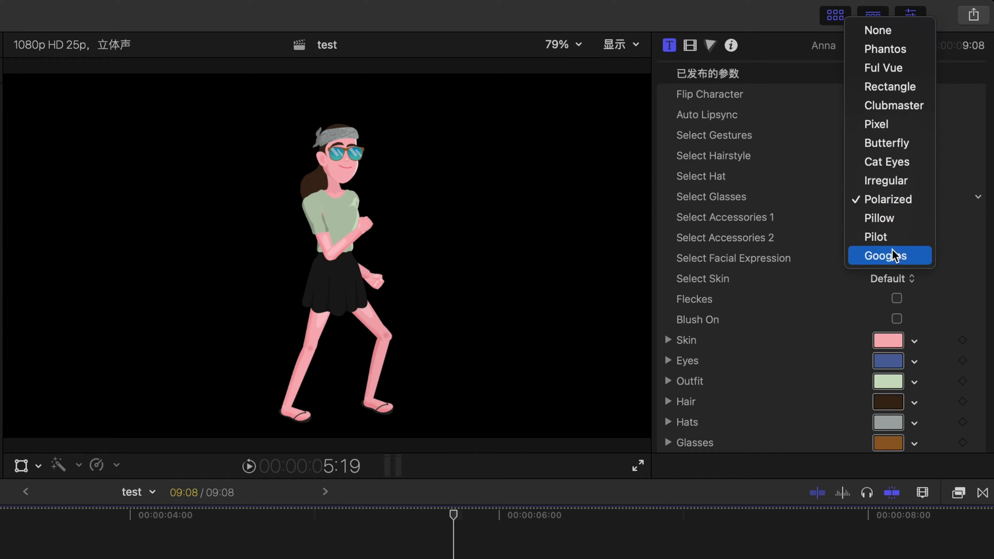
click(896, 238)
click(895, 201)
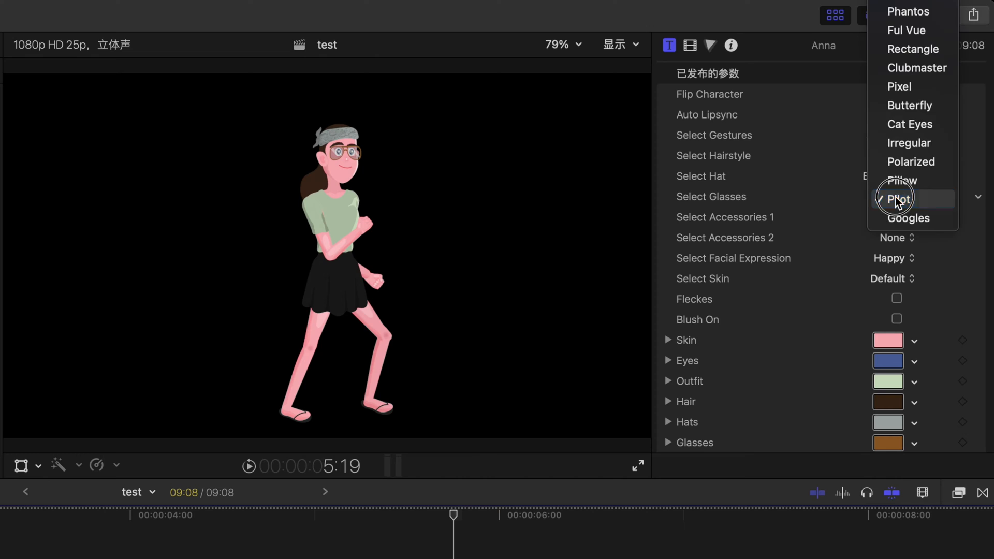
click(903, 178)
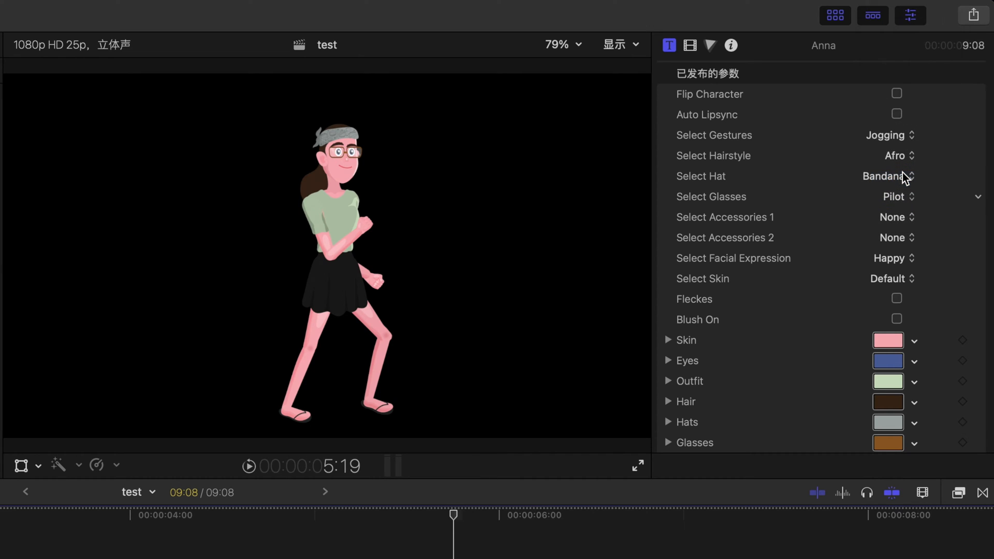
click(894, 202)
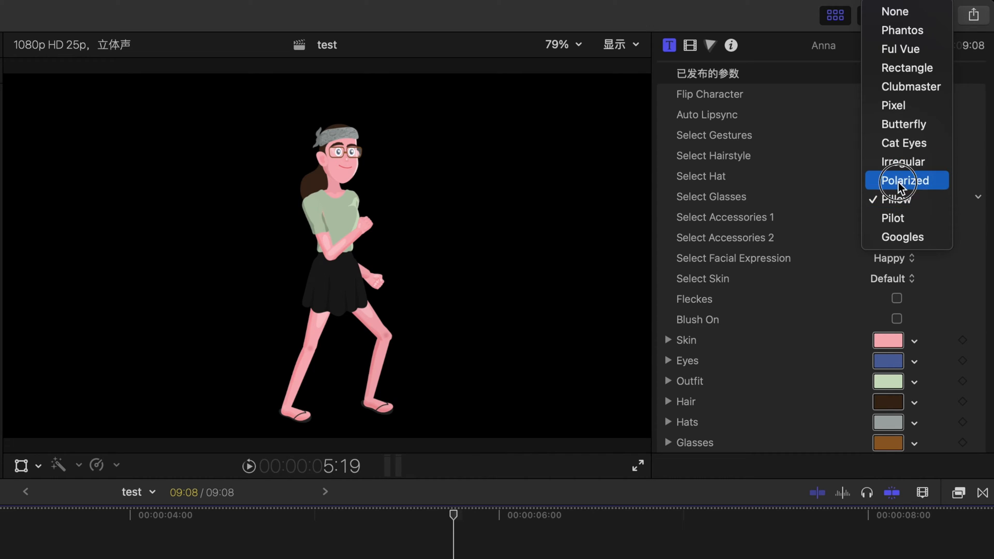
click(899, 179)
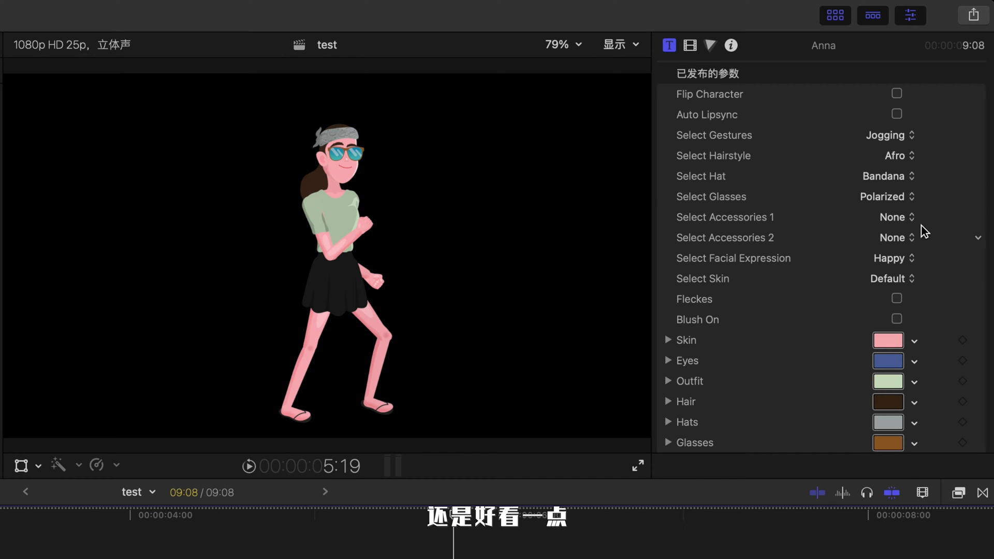
Step: Set Anna's first accessory to Guitar
click(901, 219)
click(899, 218)
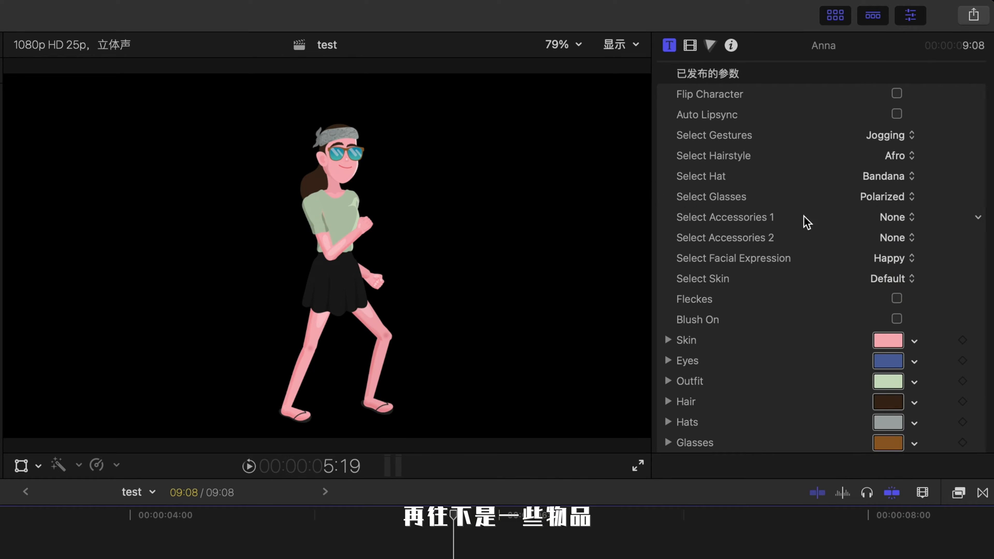
click(903, 217)
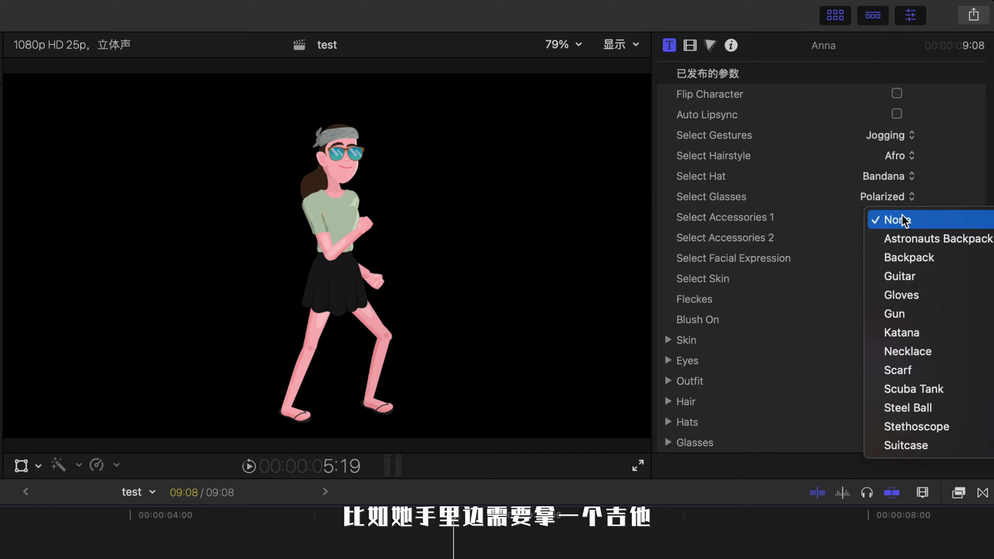
click(903, 277)
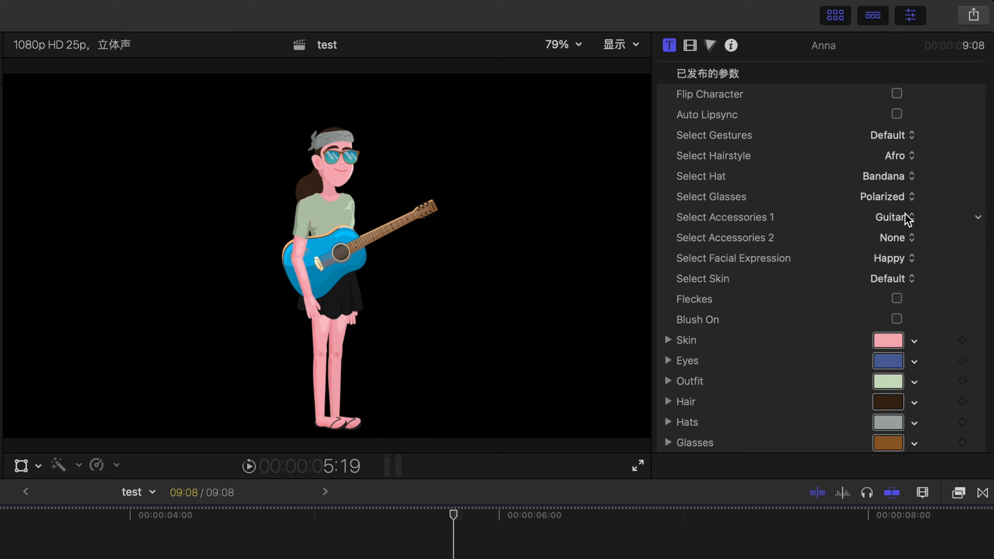
click(908, 220)
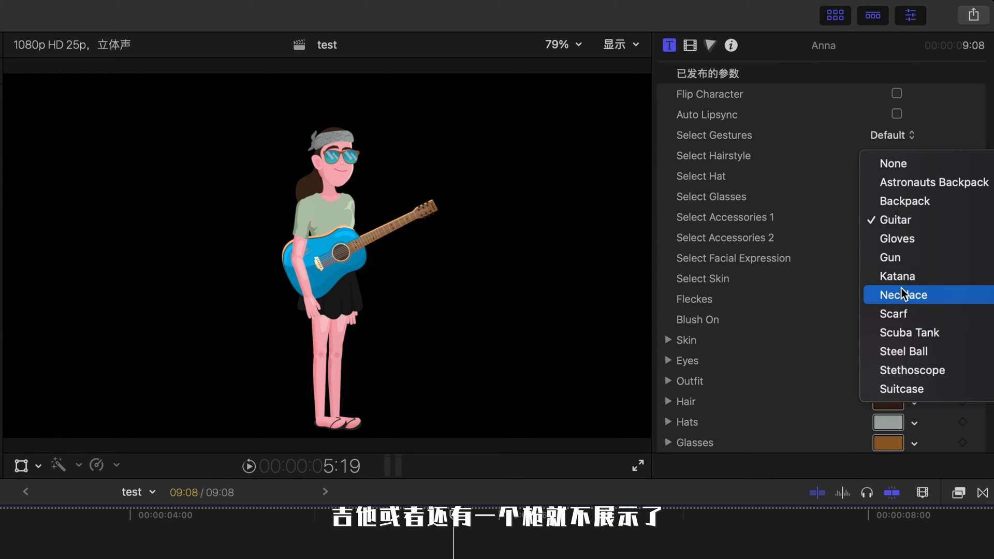
click(803, 259)
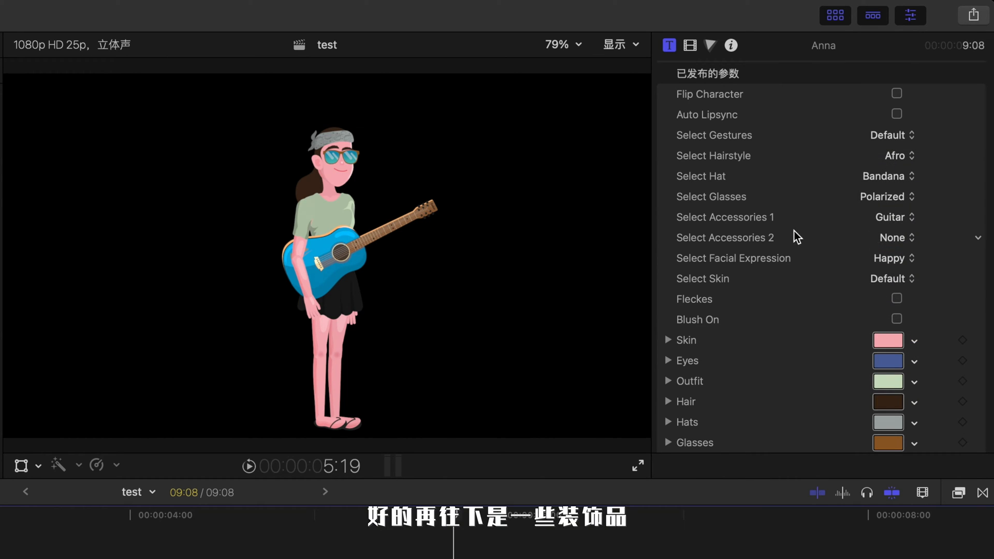
Step: Try Face Mask and Pom-Pom for the second accessory and set it to Respirator
click(898, 241)
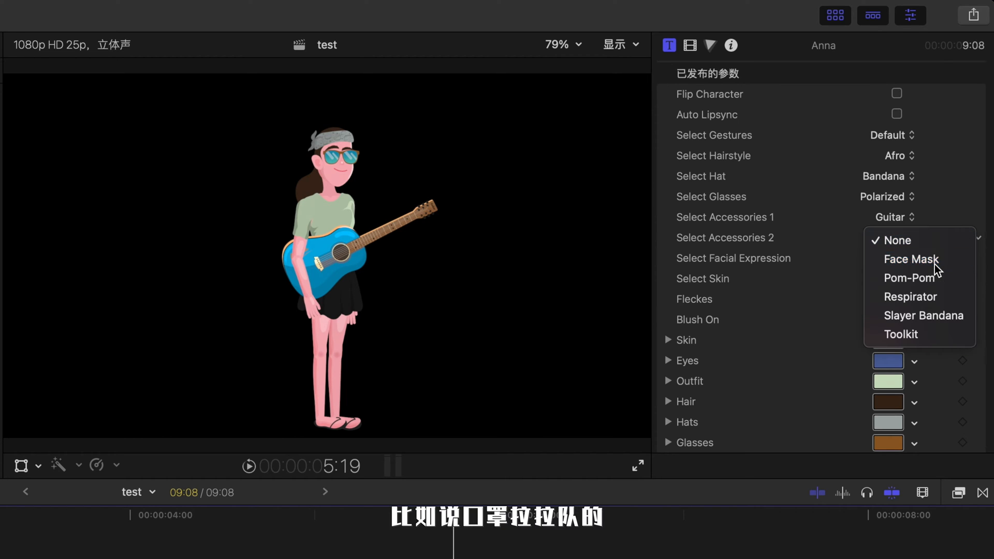
click(938, 258)
click(904, 241)
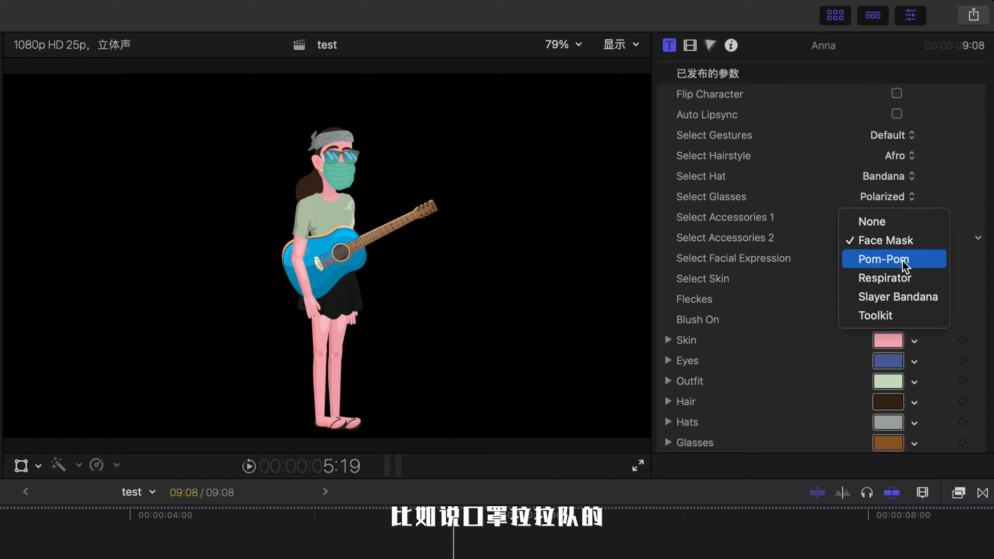
click(904, 261)
click(896, 238)
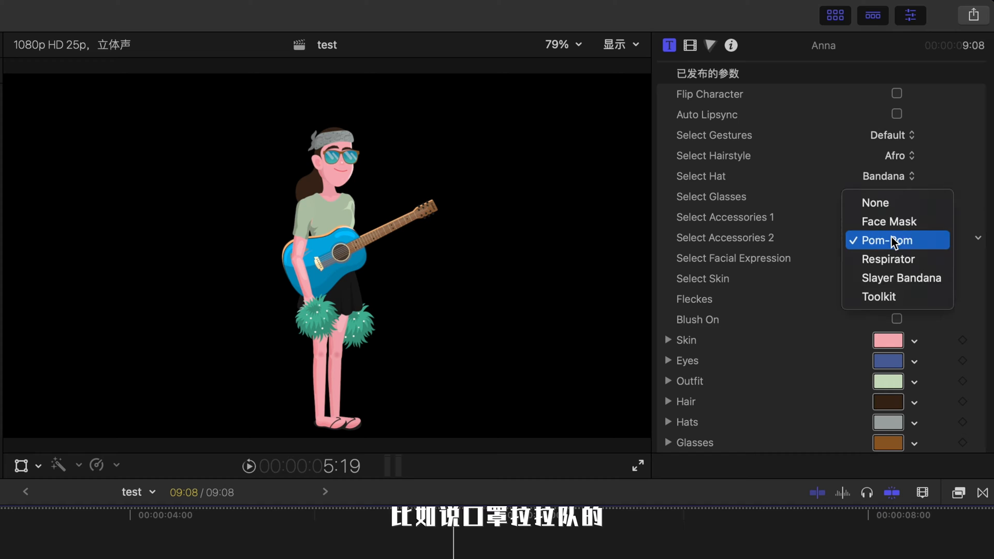
click(889, 257)
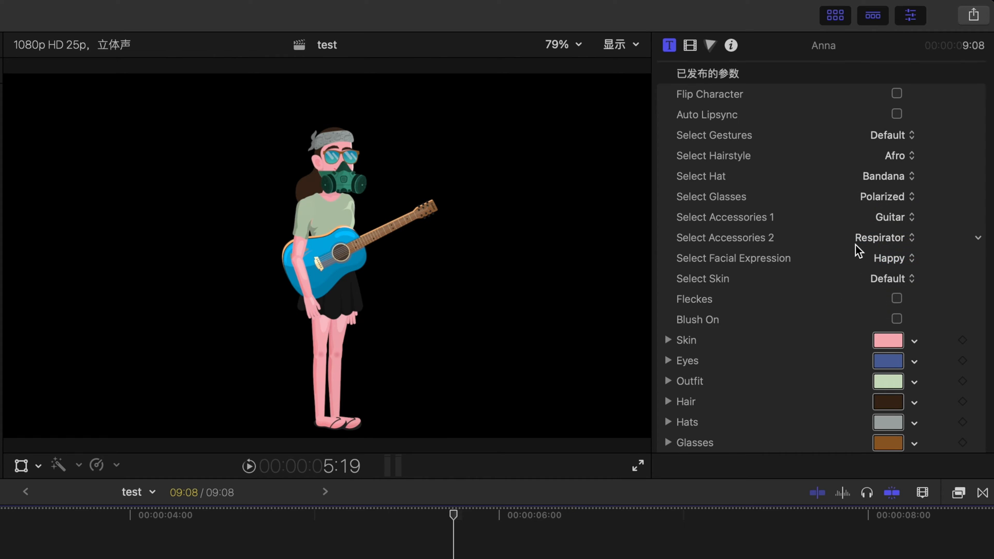
Step: Remove Anna's second accessory, then try the Cry, Sleep and Tired facial expressions before setting it back to Happy
click(907, 238)
click(903, 185)
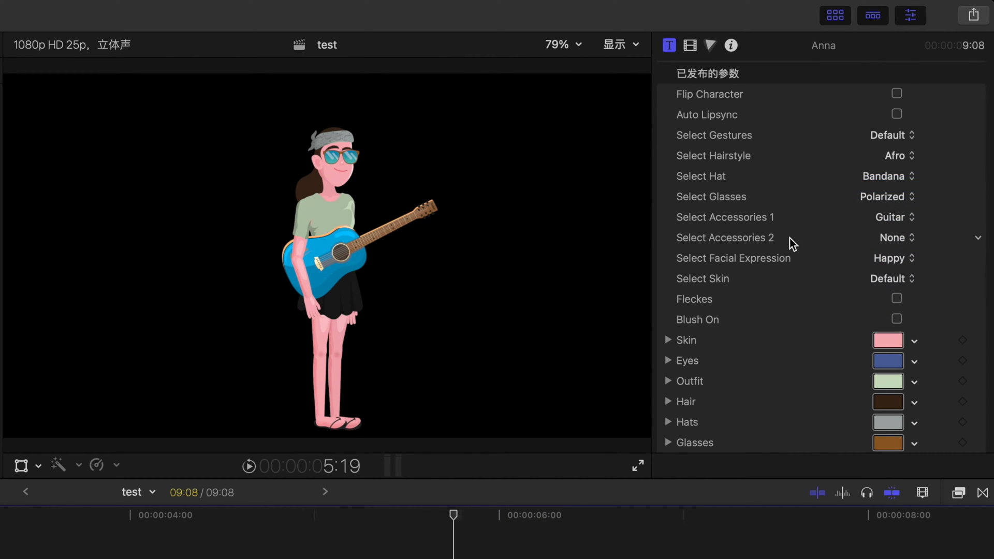
click(891, 260)
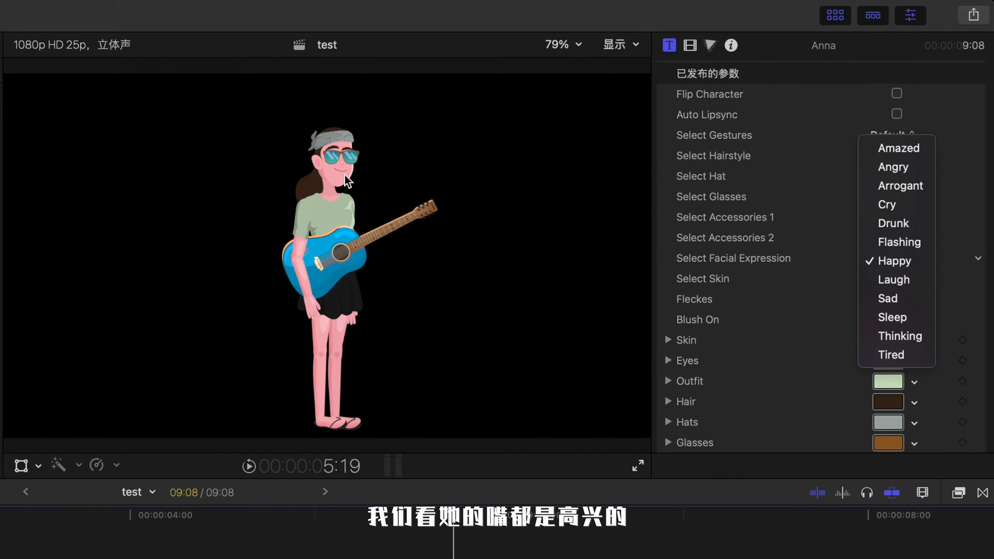
click(887, 205)
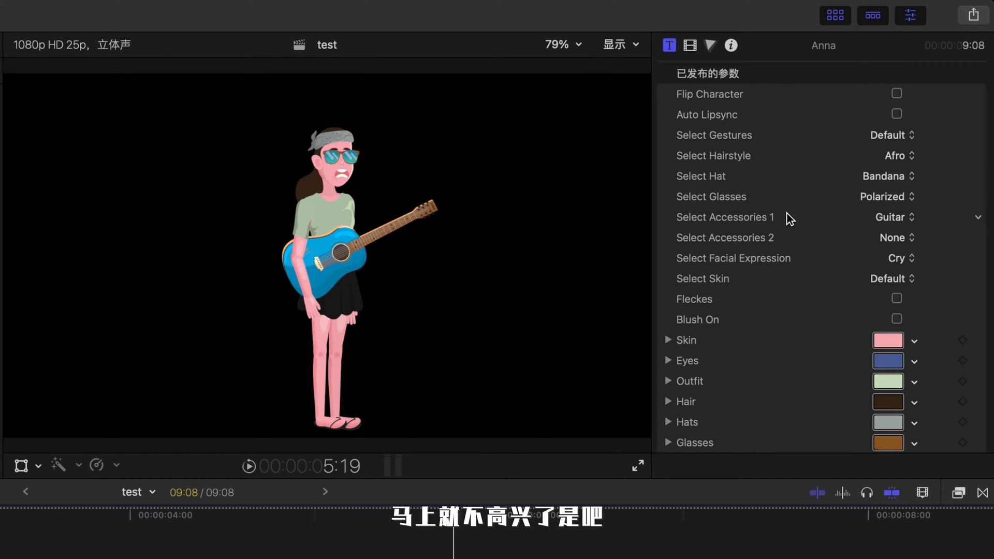
click(896, 258)
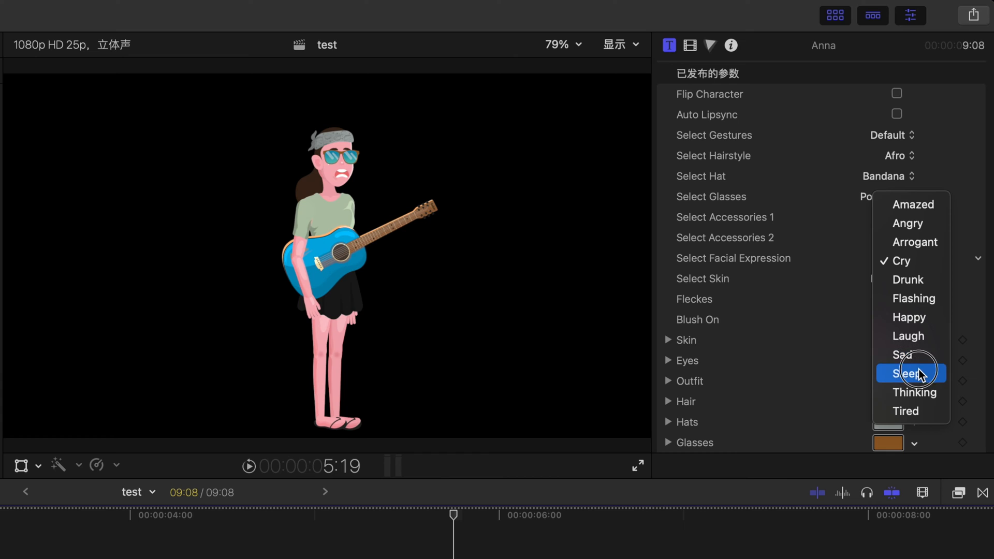
click(919, 373)
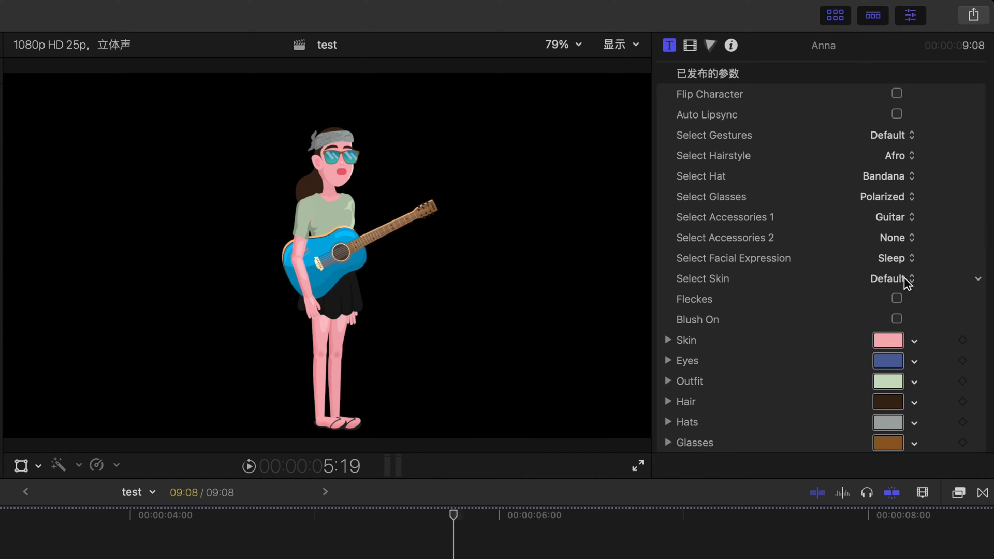
click(899, 259)
click(910, 299)
click(899, 258)
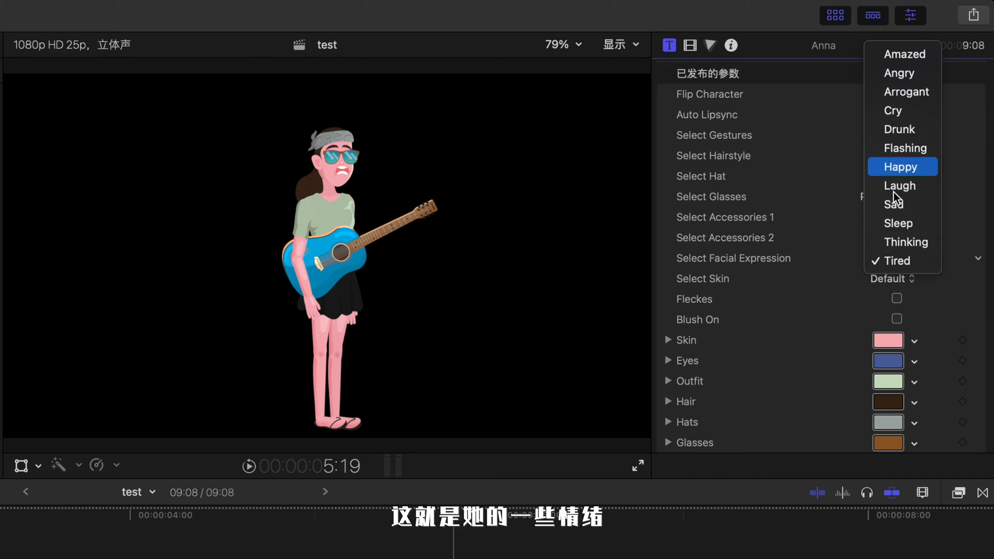
click(920, 168)
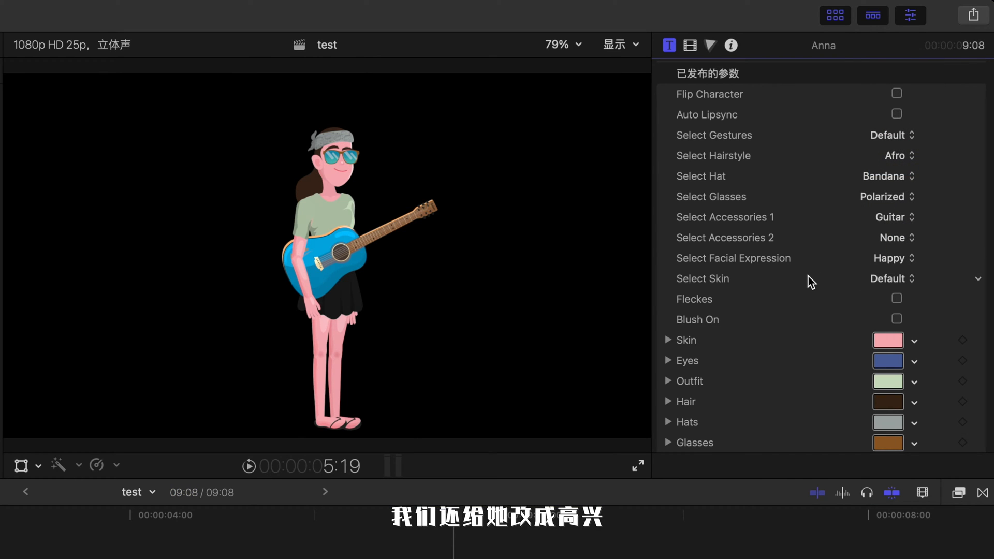
Step: Try the Zombie 1, Zombie 2 and Avatar skins on Anna and switch the skin back to Default
click(889, 279)
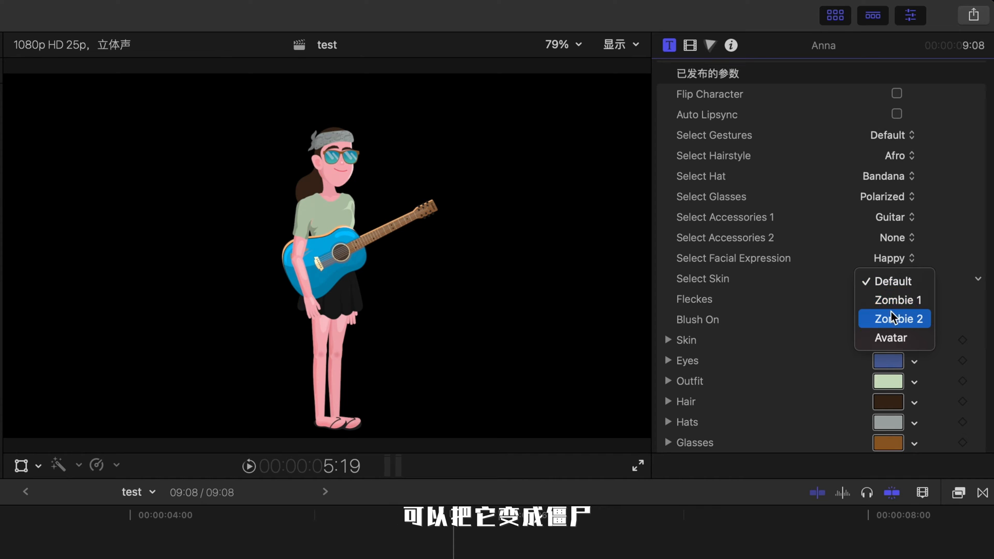
click(906, 302)
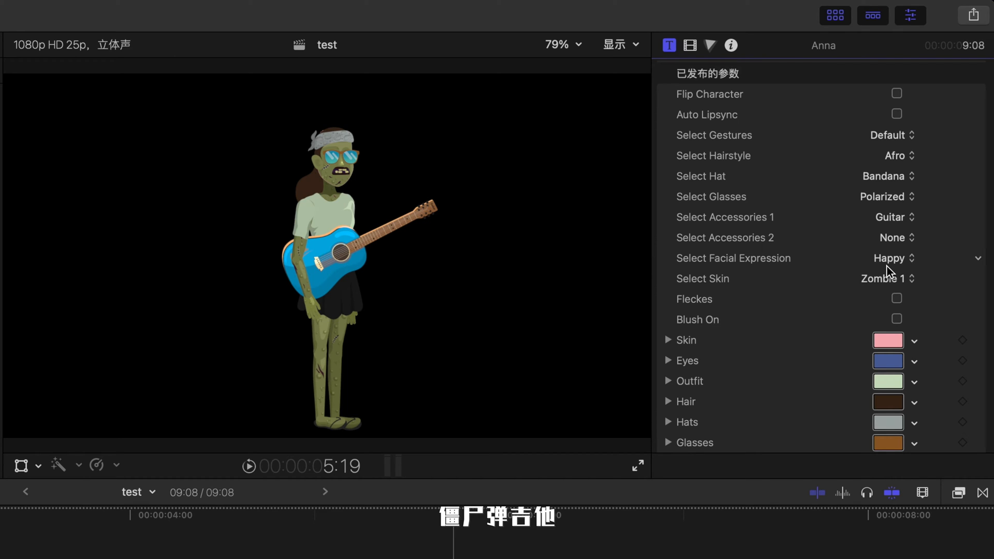
click(879, 283)
click(825, 252)
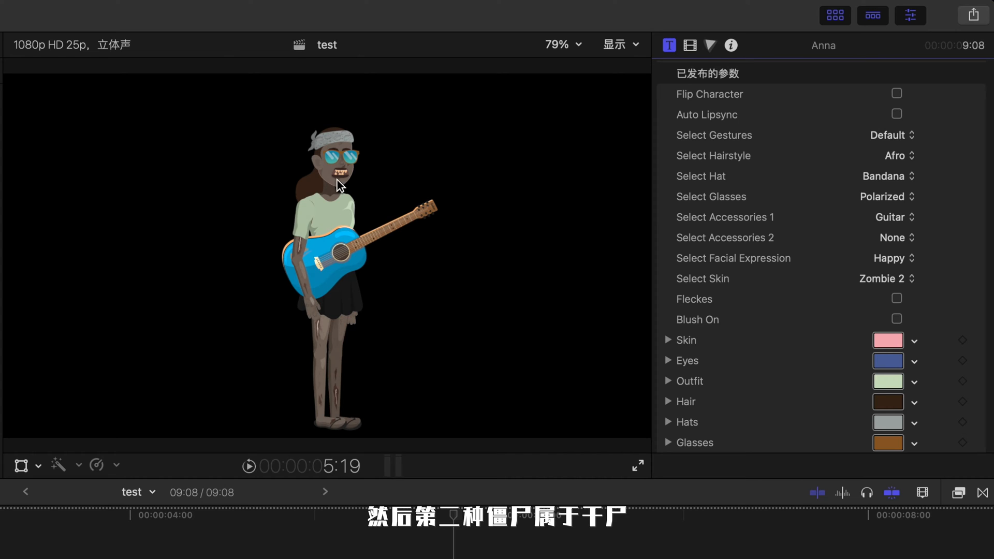
click(898, 280)
click(894, 303)
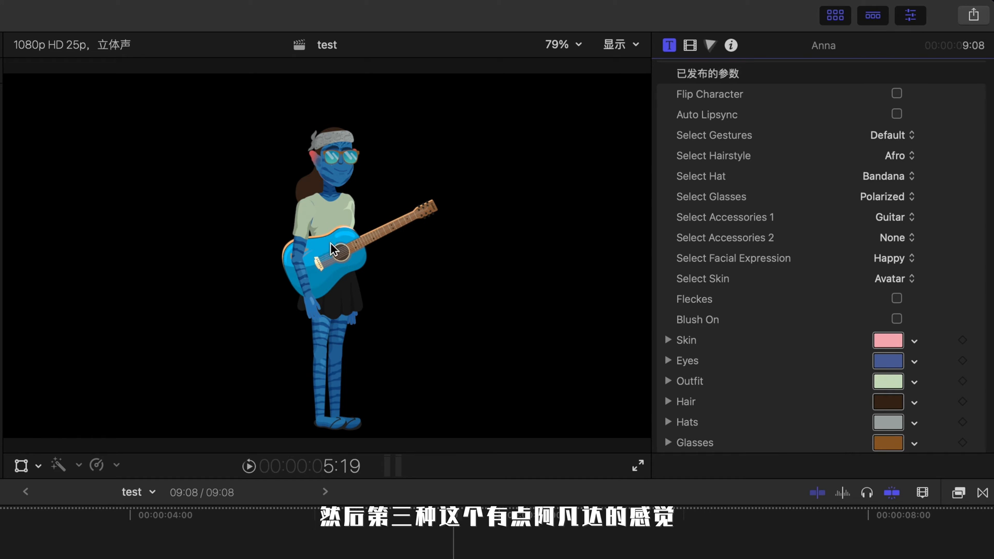
click(895, 279)
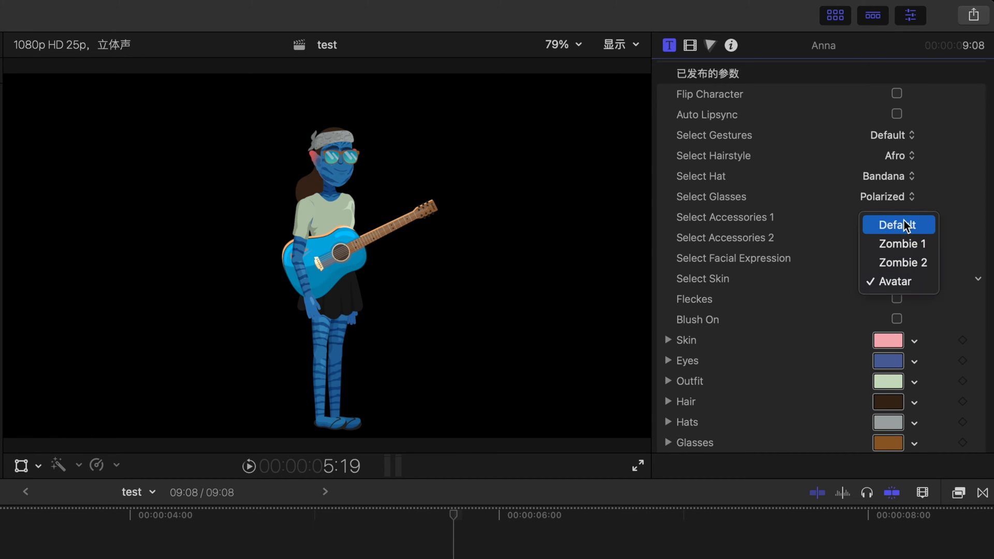
click(904, 228)
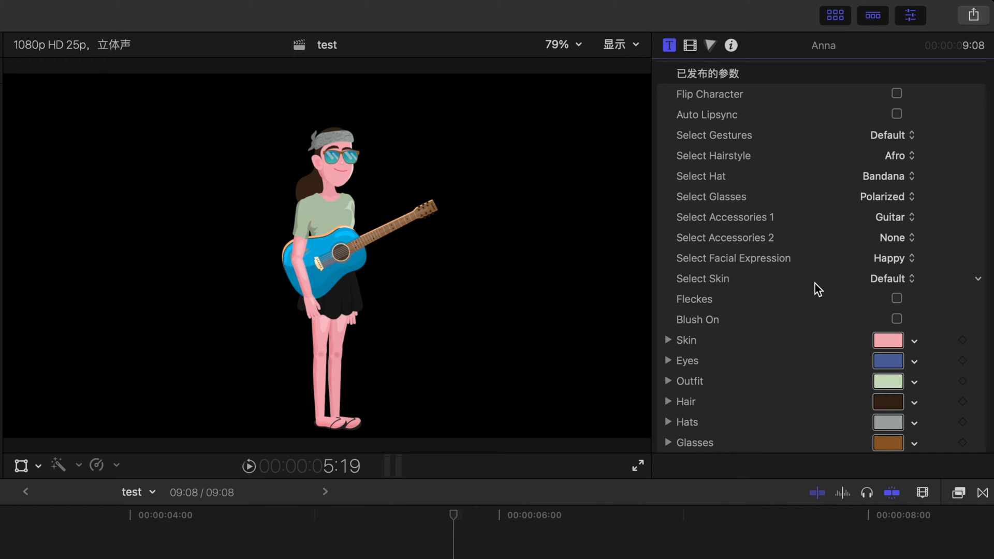
Step: Preview the Fleckes and Blush On options, set Anna's glasses to None, and turn both options off again
click(897, 299)
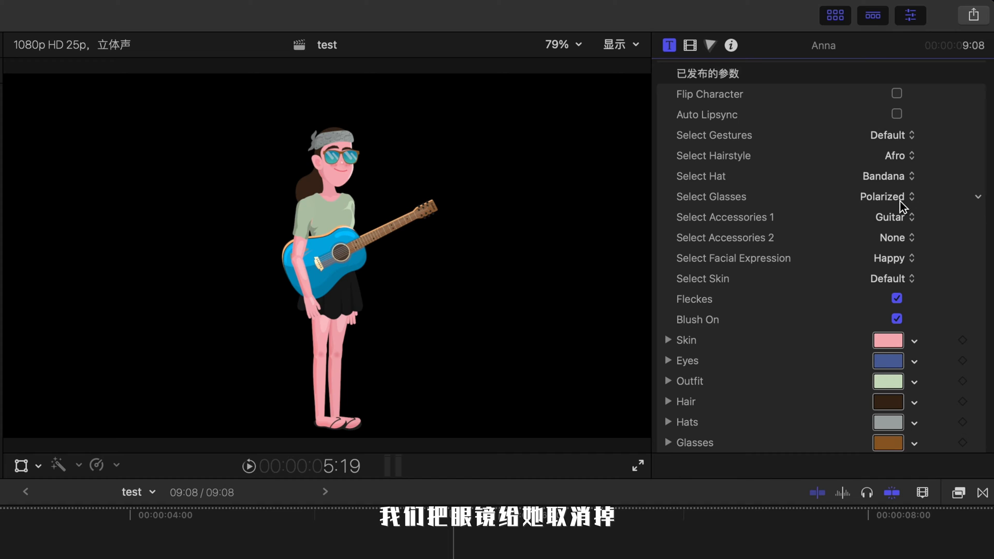
click(865, 197)
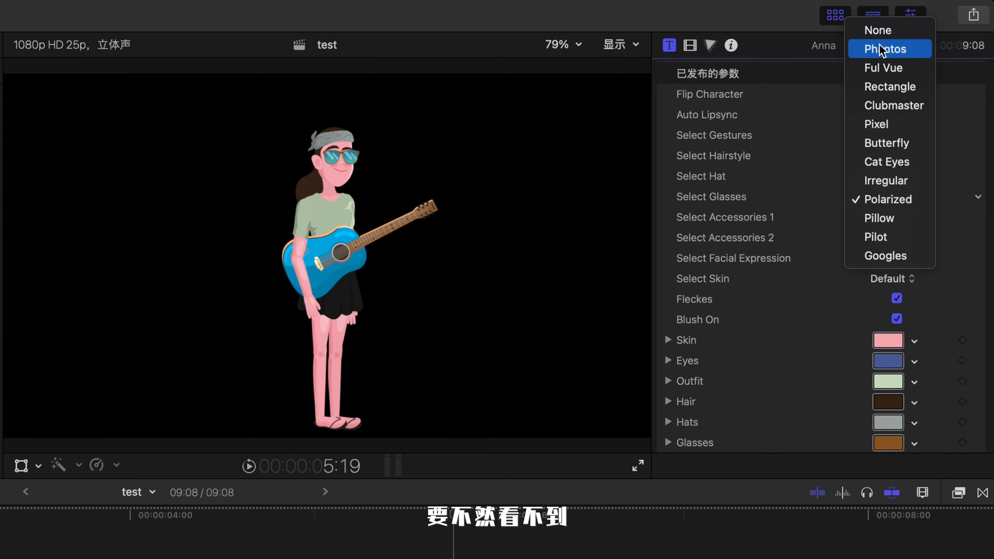
click(879, 30)
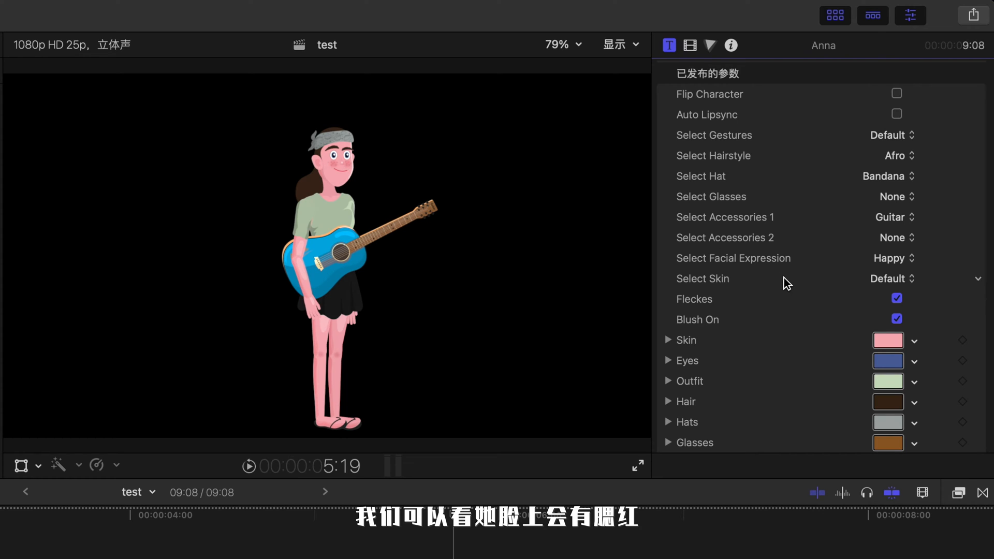
click(896, 298)
click(897, 319)
Step: Try several skin colours for Anna in the colour picker and undo back to the original skin colour
scroll(898, 310, down, 5)
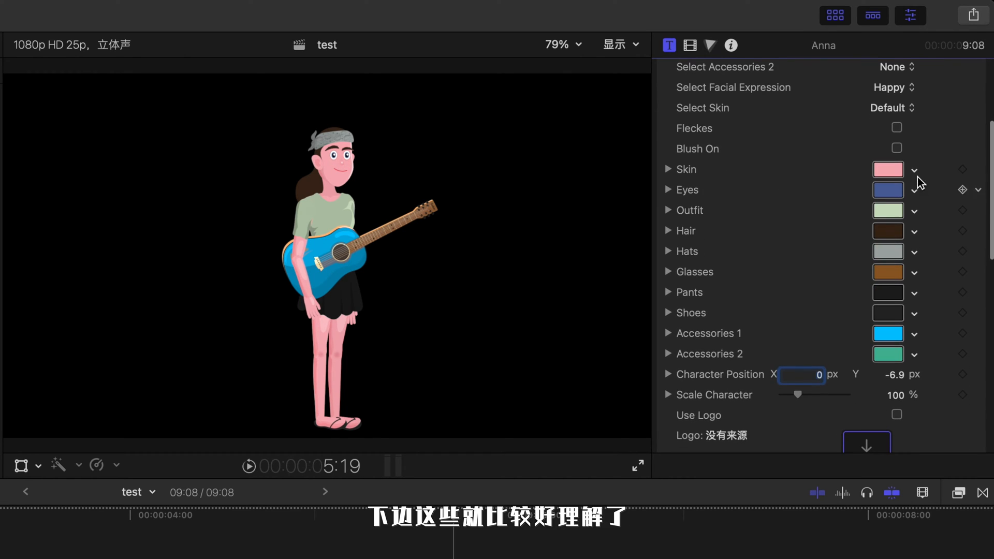
click(888, 171)
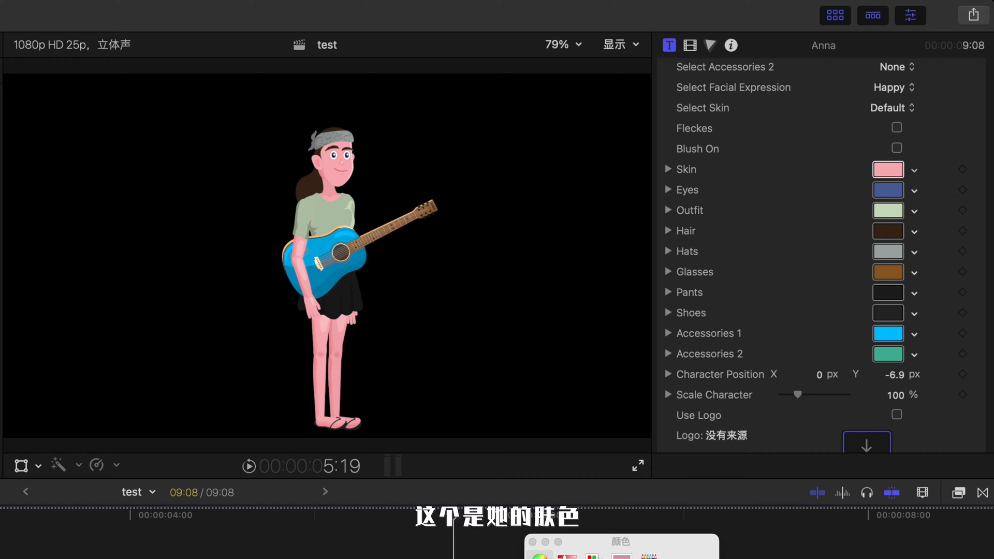
click(621, 558)
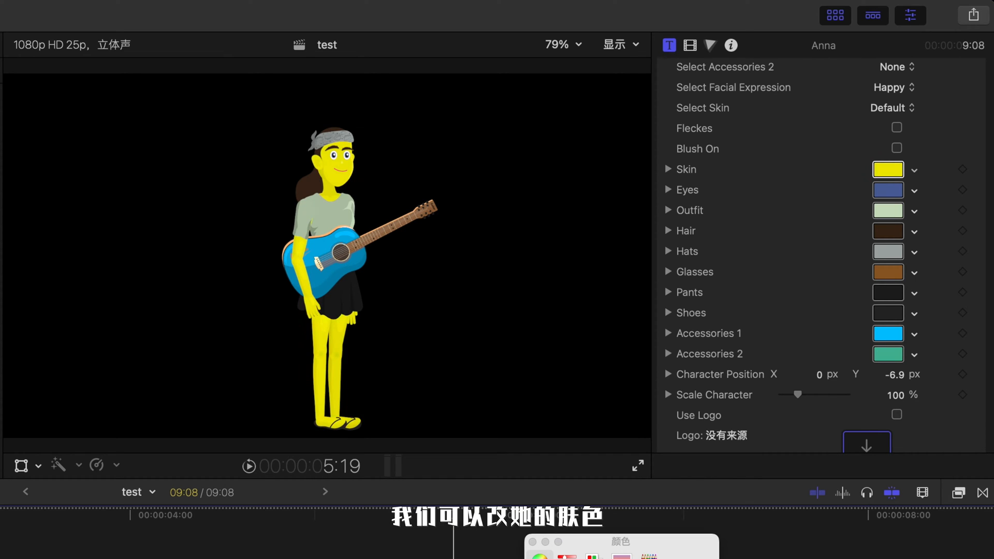
click(621, 558)
click(621, 558)
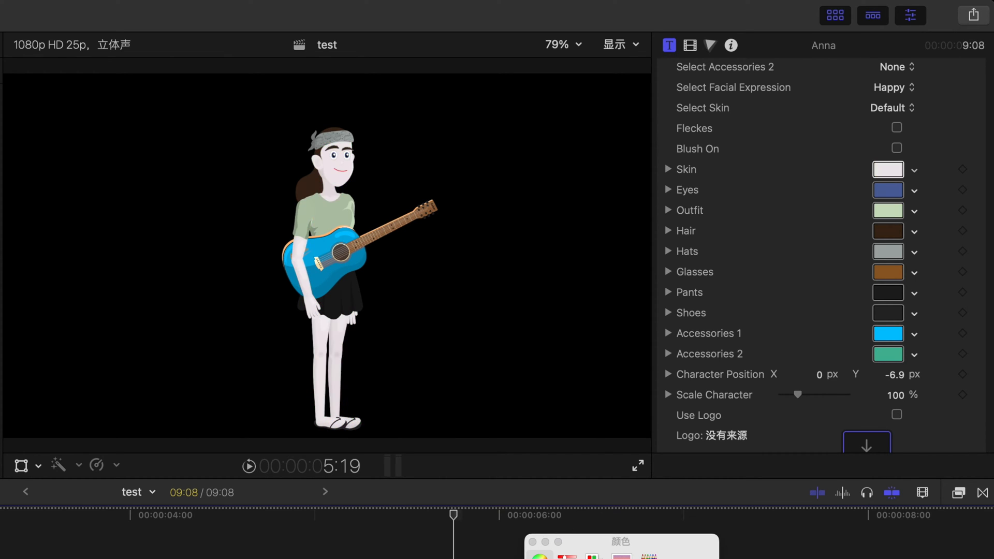
click(621, 558)
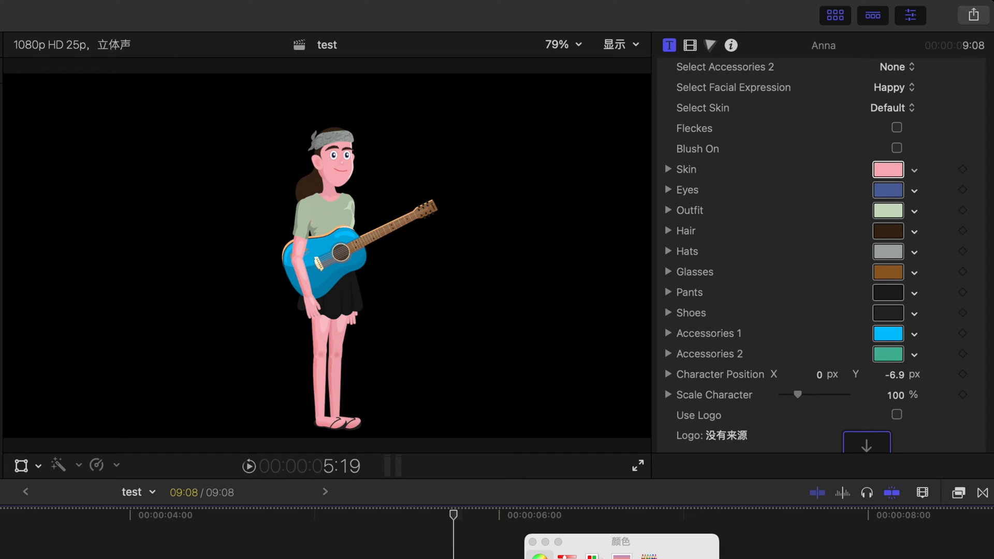
click(621, 558)
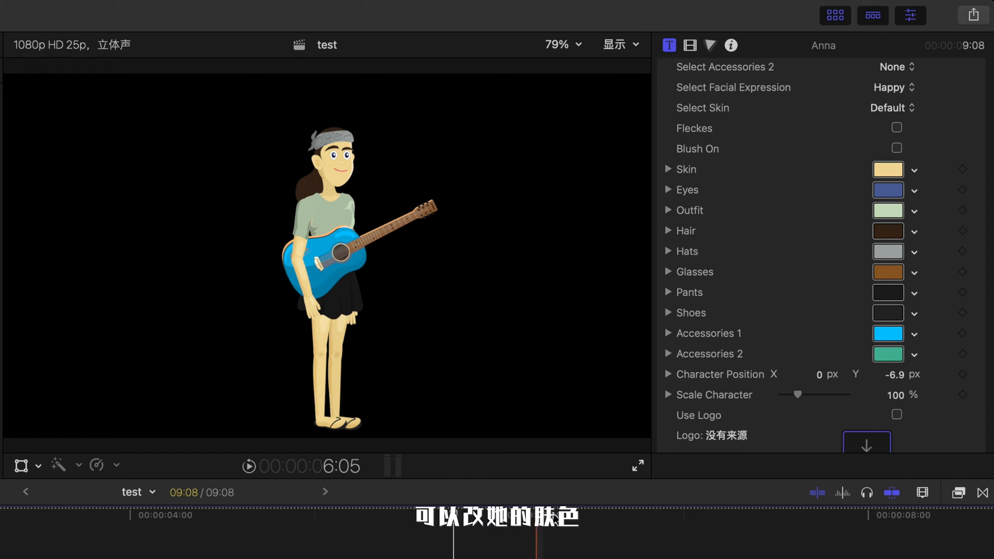
key(super+z)
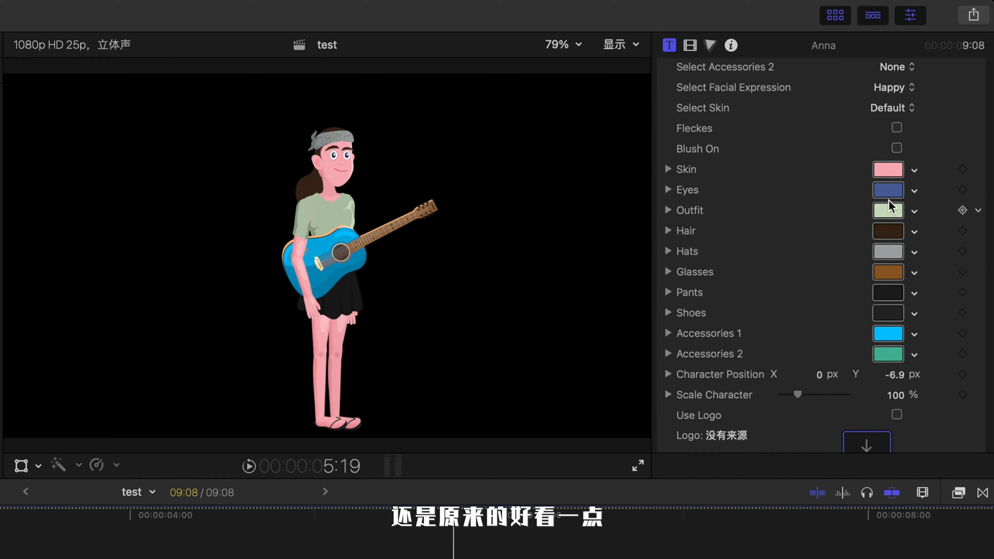
key(super+z)
key(super+shift+z)
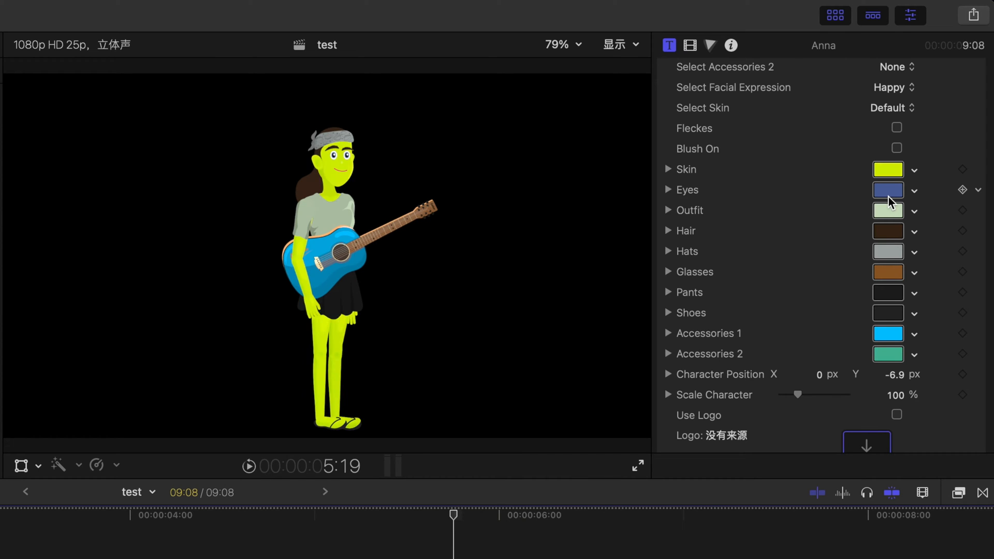
key(super+z)
key(super+z)
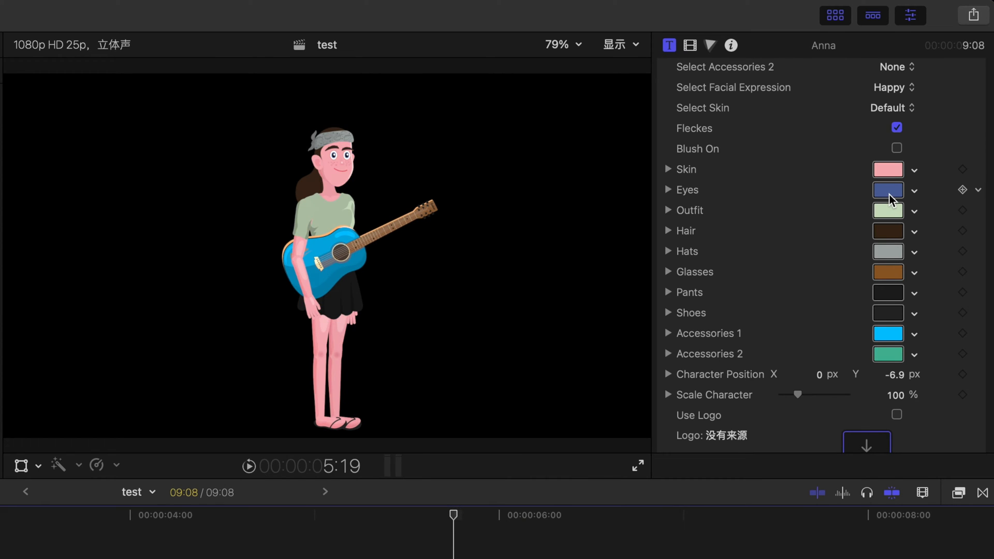
Step: Try different eye colours in the colour picker, undo them all and close the colour window
click(890, 192)
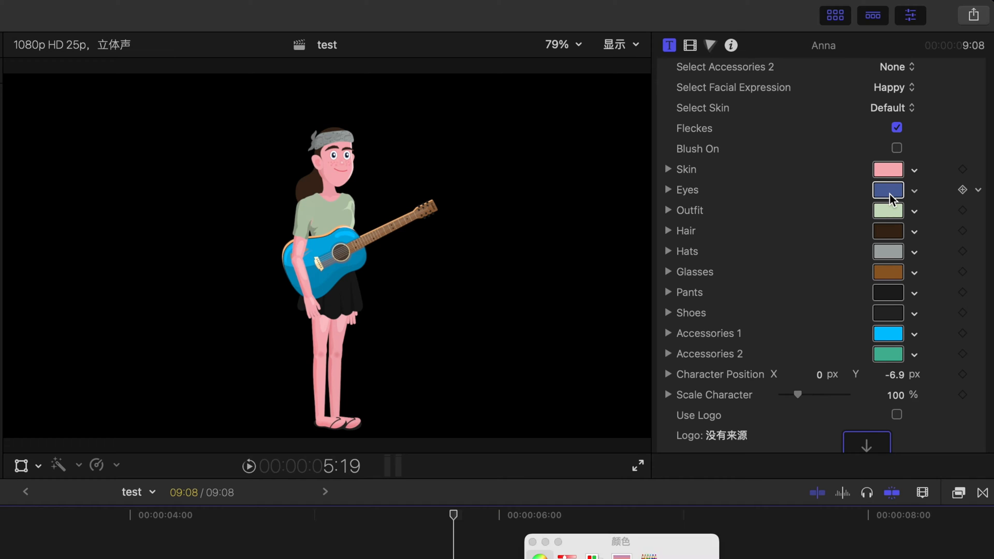
click(616, 558)
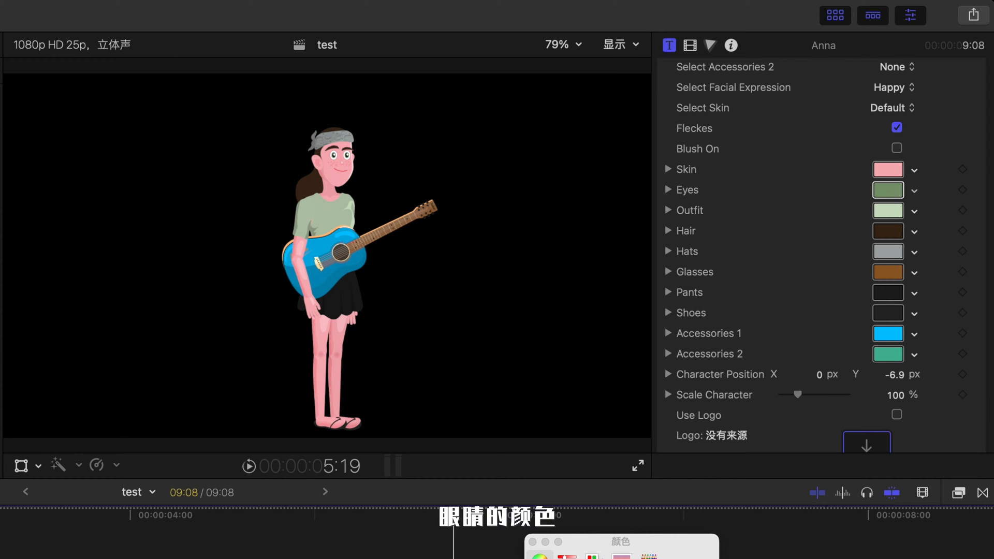
key(super+z)
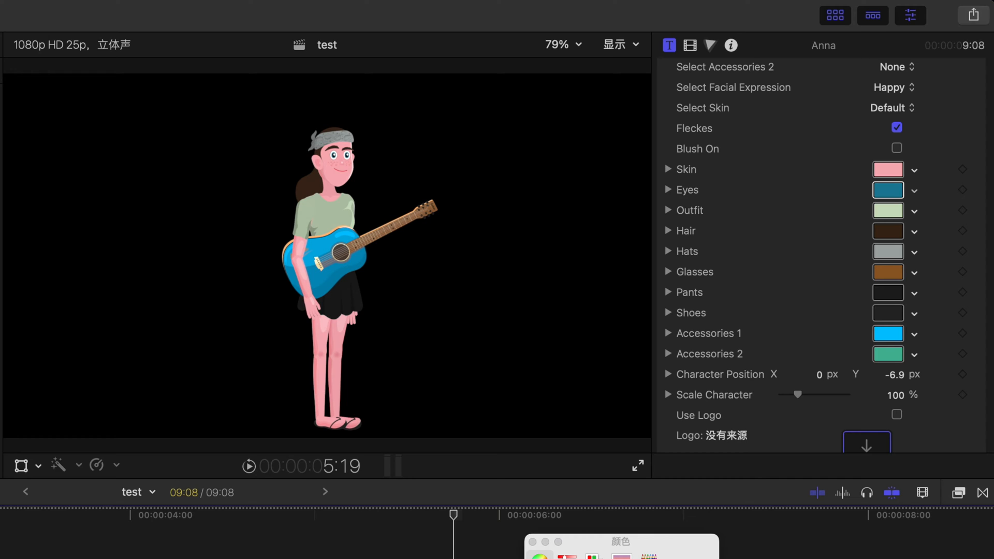
click(621, 558)
key(super+z)
key(super+z)
key(super+z)
click(534, 543)
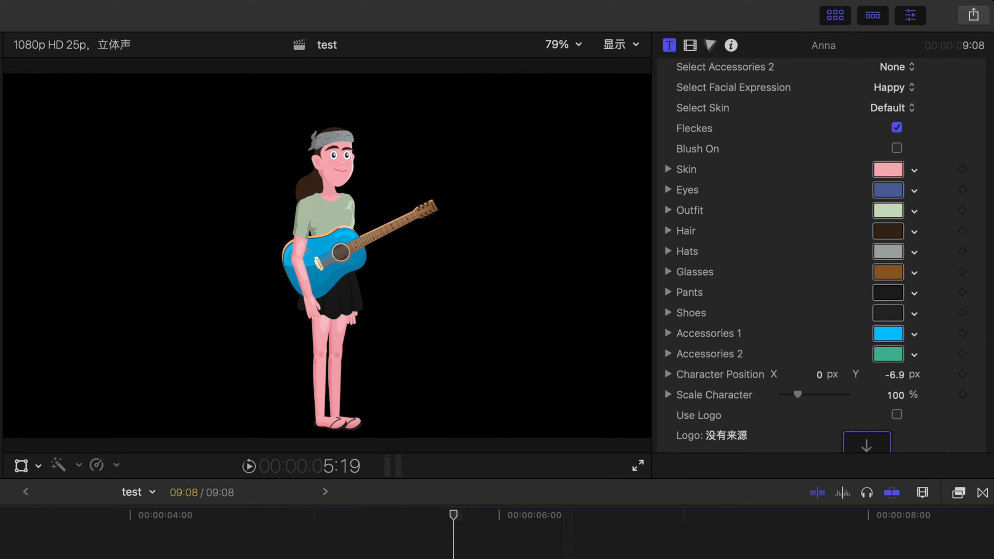
Step: Set Anna's outfit colour to green in the colour picker
click(888, 210)
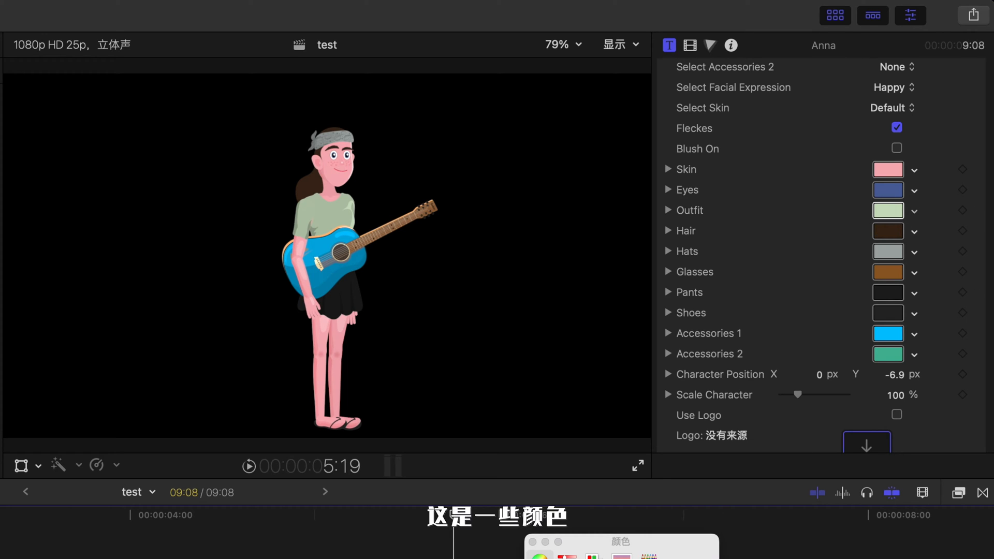
click(621, 558)
click(621, 558)
click(621, 558)
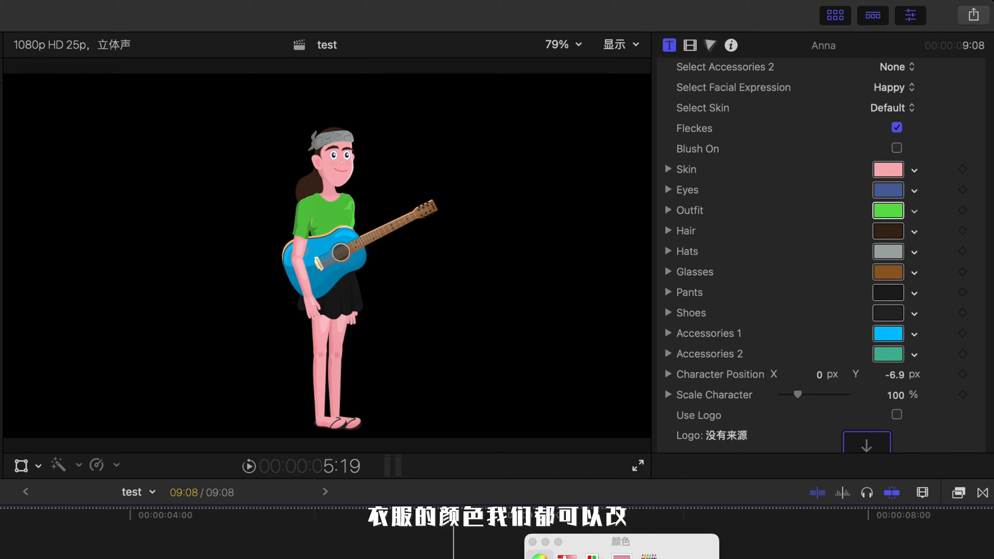
Step: Set the hat colour to olive yellow and the glasses colour to green, closing the colour window
click(888, 251)
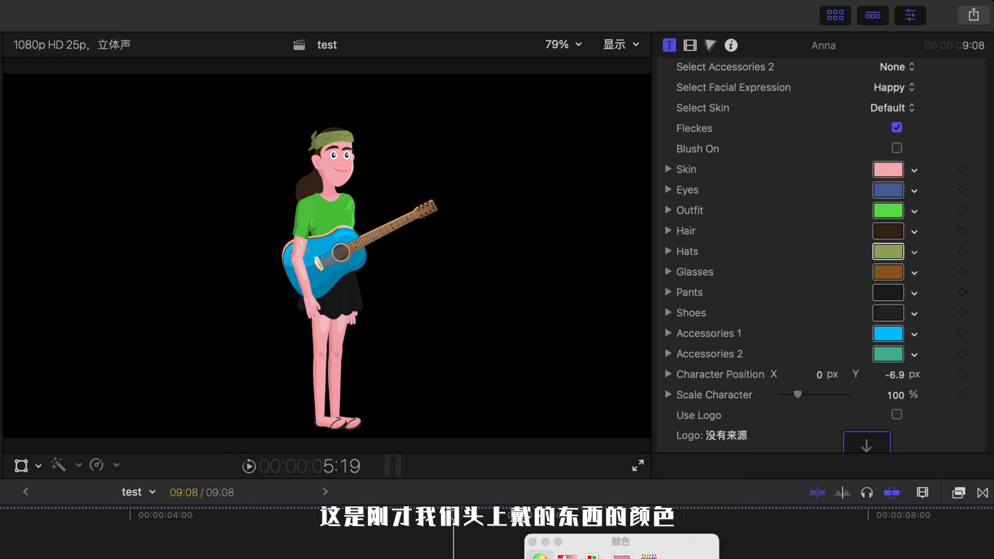
click(532, 542)
click(890, 274)
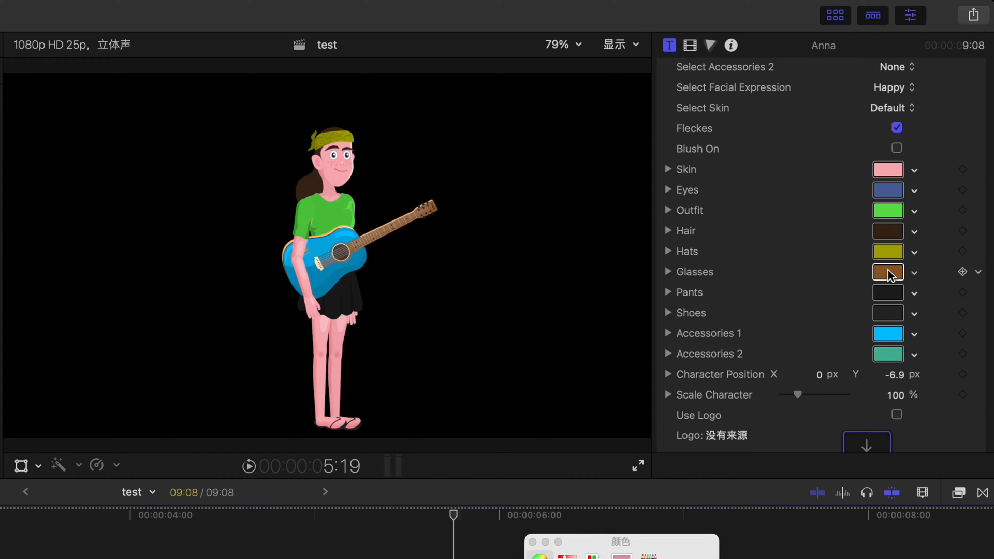
click(642, 558)
click(575, 558)
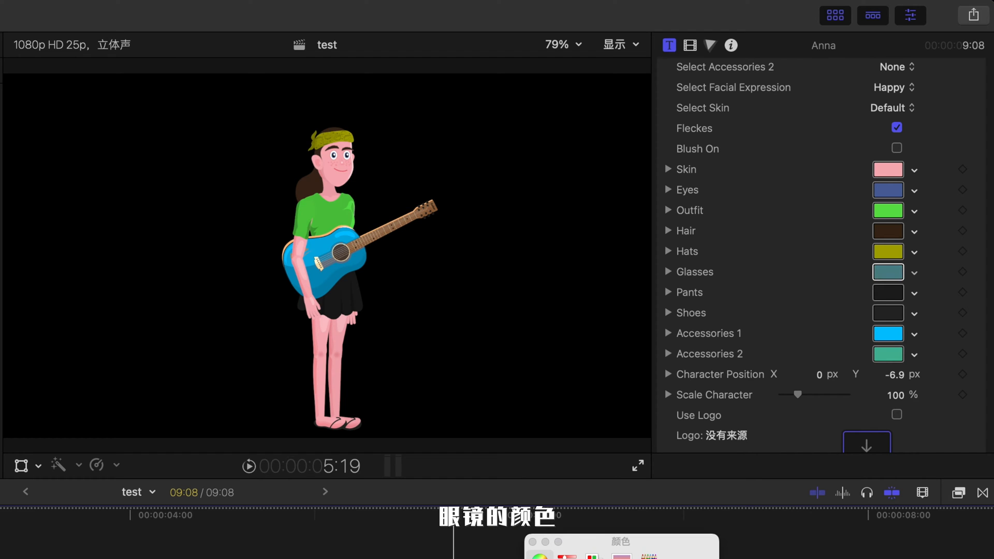
click(532, 541)
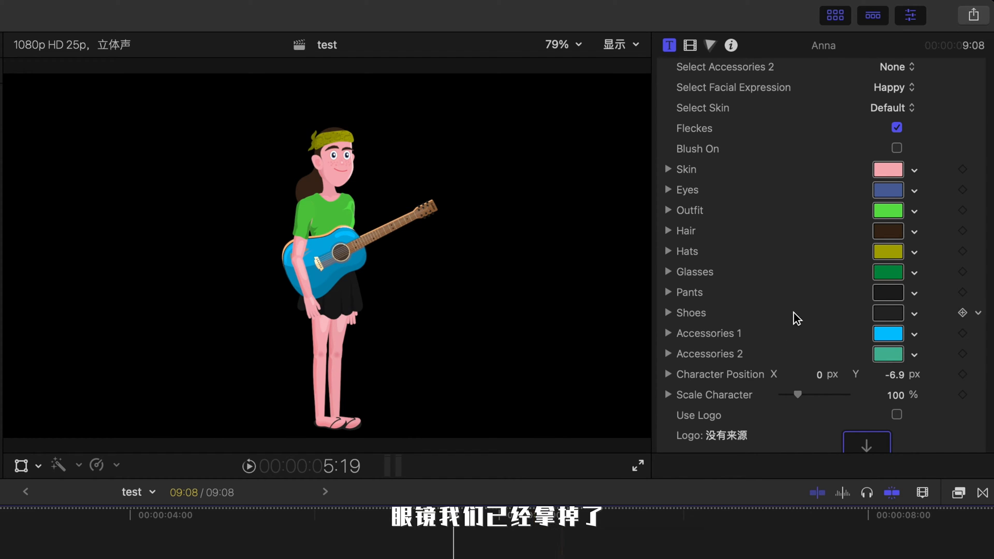
Step: Set the guitar's Accessories 1 colour to light green in the colour picker and close the colour window
scroll(794, 317, down, 3)
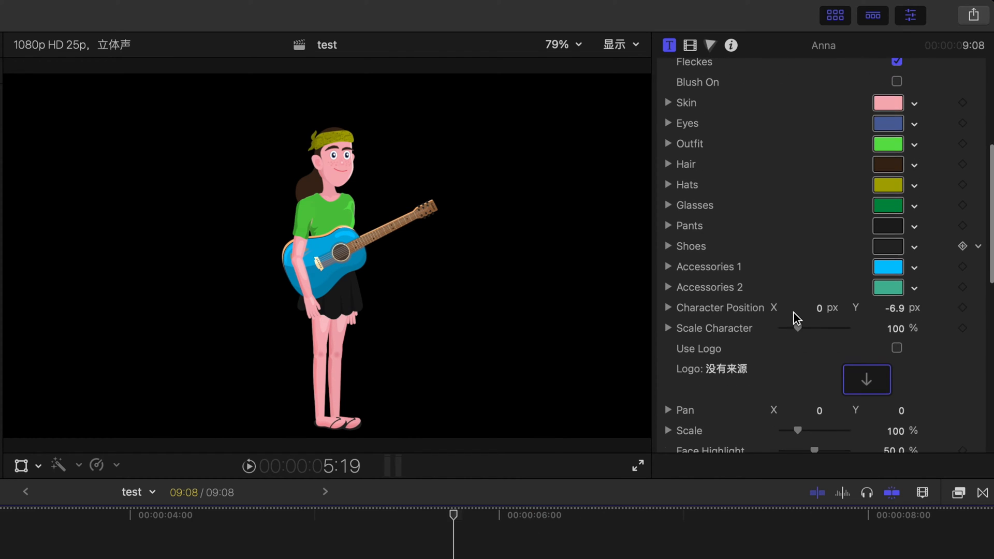
click(888, 267)
click(595, 558)
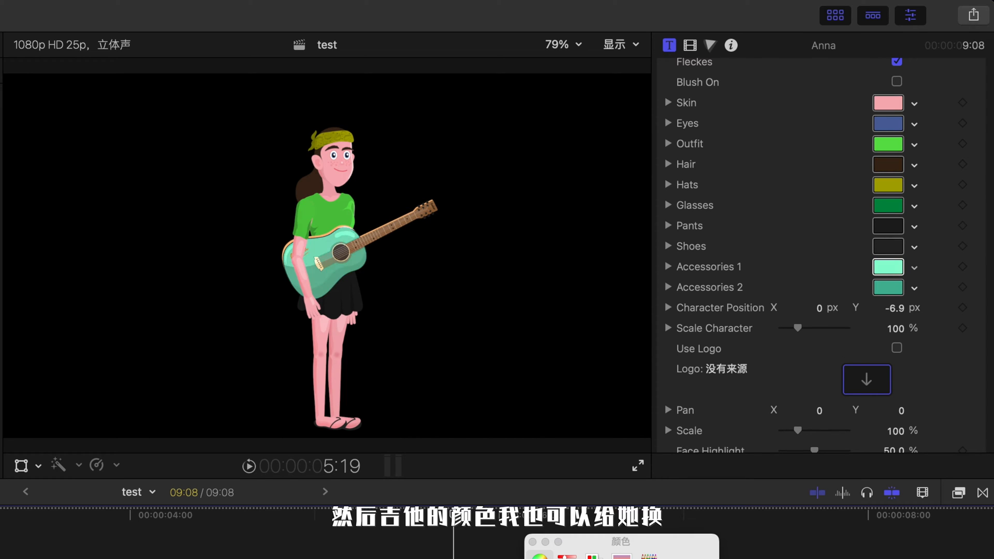
click(611, 558)
click(532, 542)
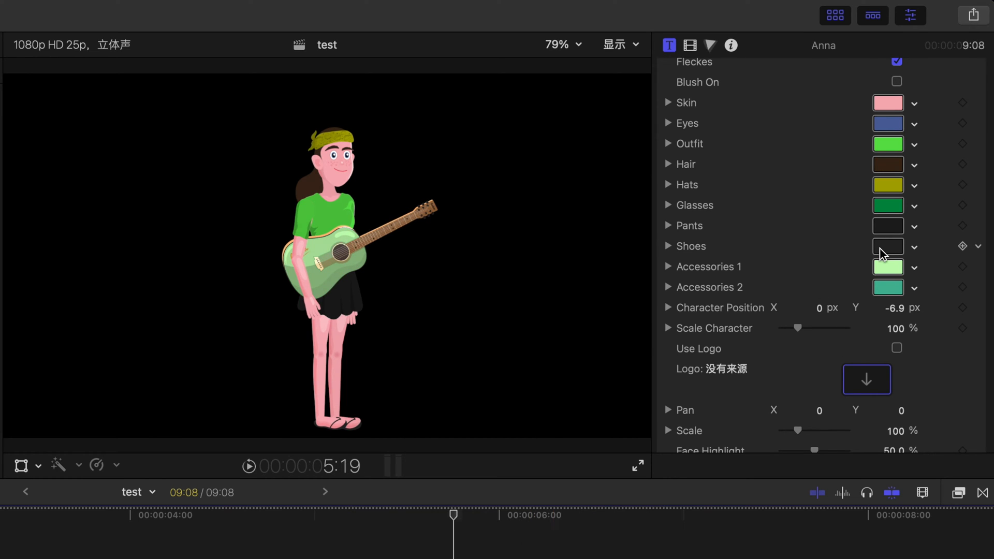
Step: Try nudging the Character Position Y value, then reset the parameter
scroll(804, 290, down, 1)
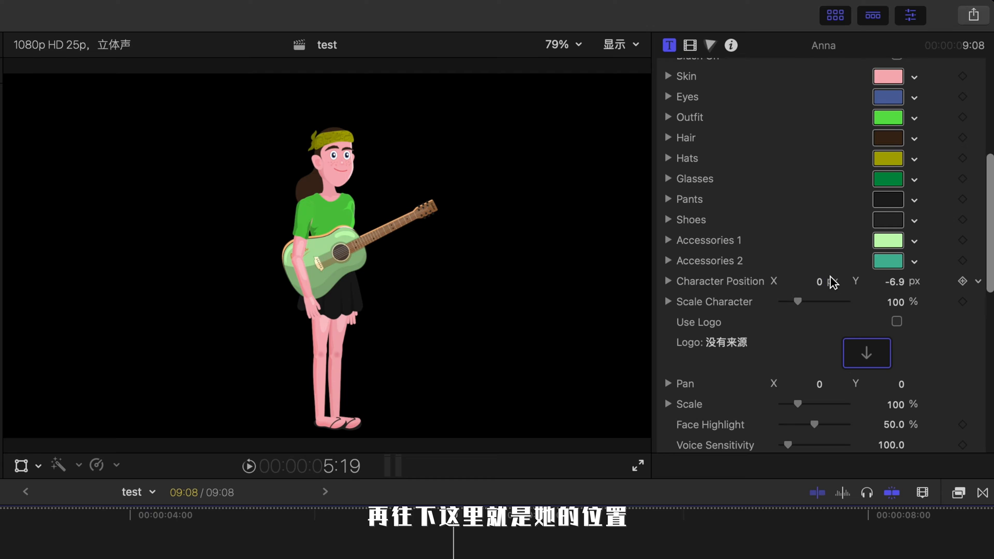
click(821, 285)
mouse_move(892, 282)
mouse_down()
mouse_move(891, 303)
mouse_move(891, 277)
mouse_move(903, 286)
mouse_up()
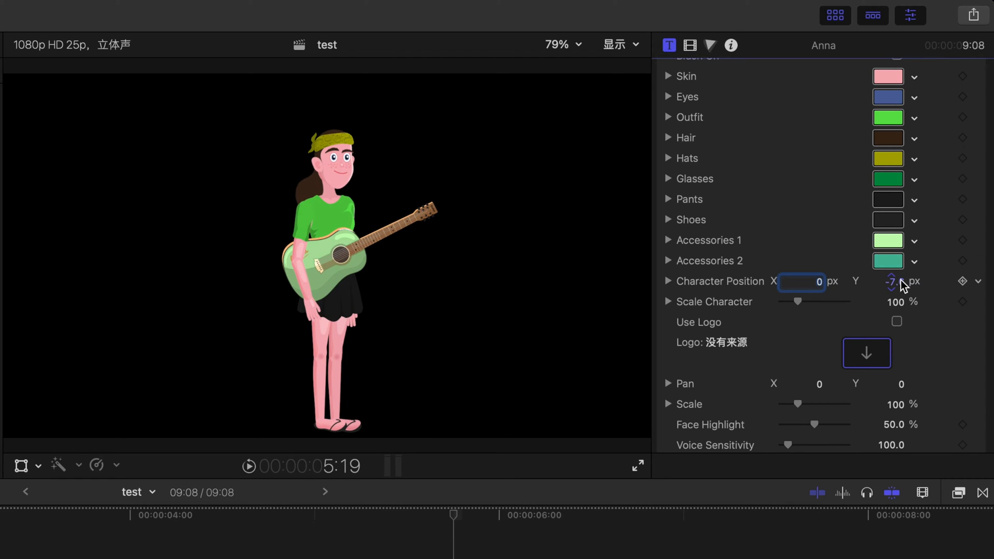
click(895, 282)
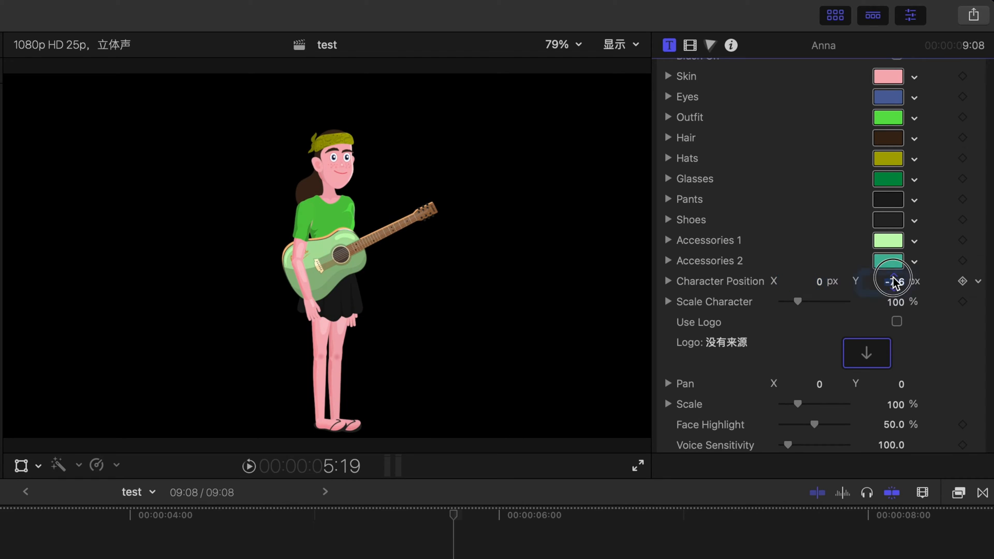
click(978, 281)
click(986, 295)
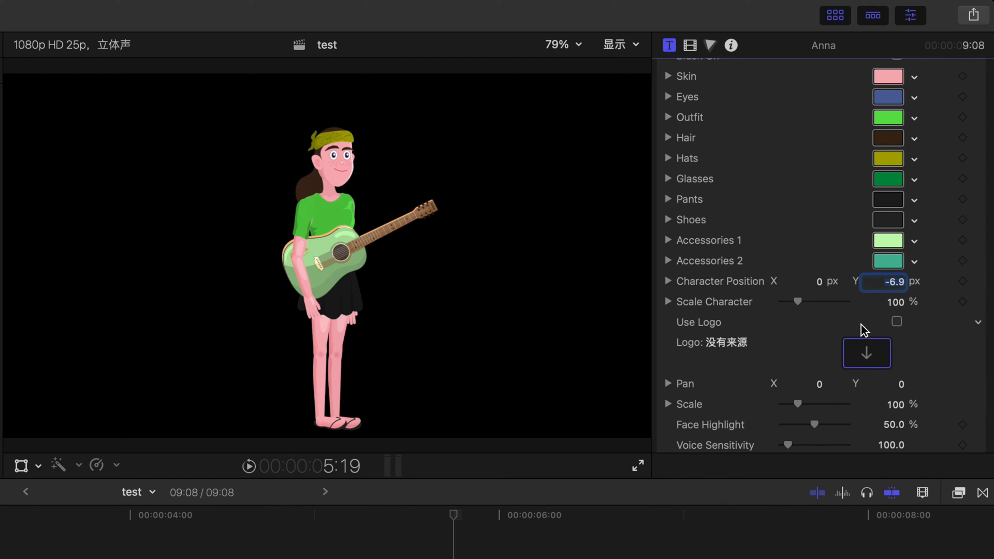
Step: Try enlarging Scale Character with its slider, then reset the parameter
mouse_move(799, 302)
mouse_down()
mouse_move(816, 303)
mouse_move(777, 309)
mouse_move(799, 314)
mouse_up()
drag(805, 313, 805, 311)
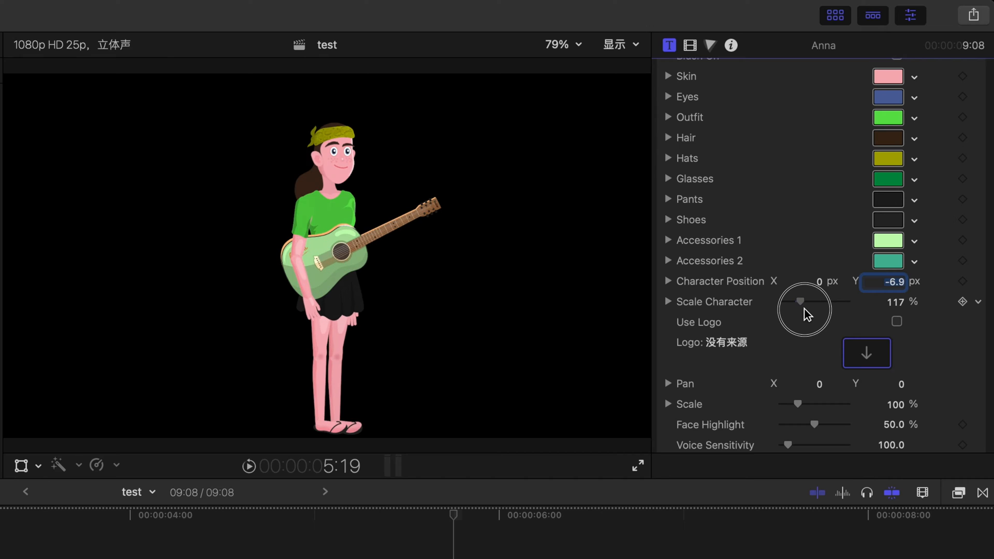
key(shift+Tab)
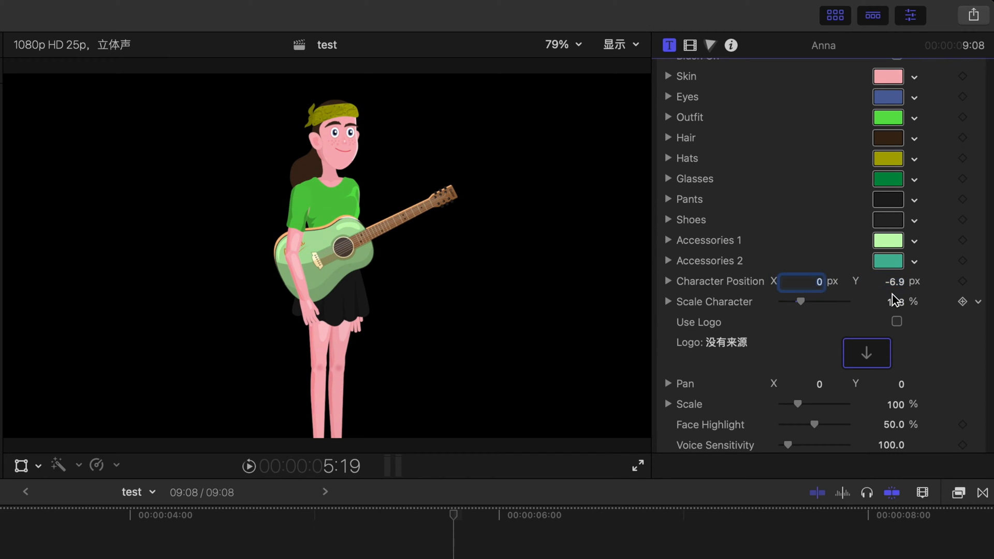
click(978, 302)
click(986, 312)
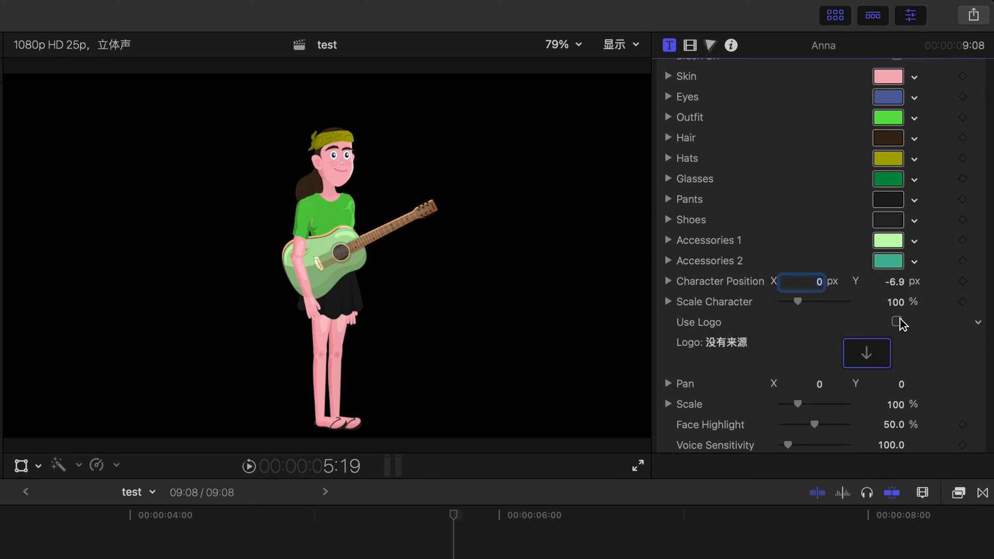
Step: Enable Use Logo and assign the 未标题-1 image clip from the library as the logo
scroll(813, 350, down, 3)
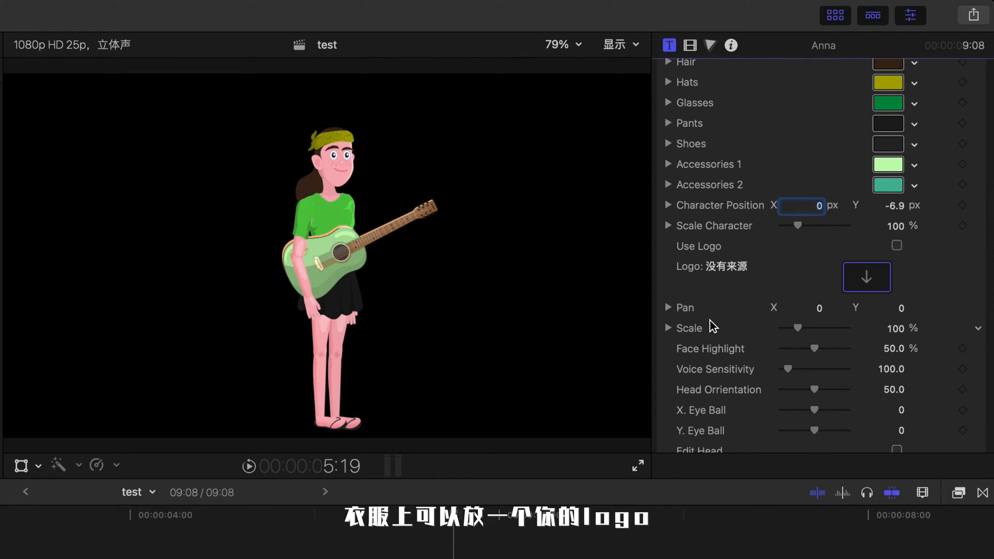
click(897, 245)
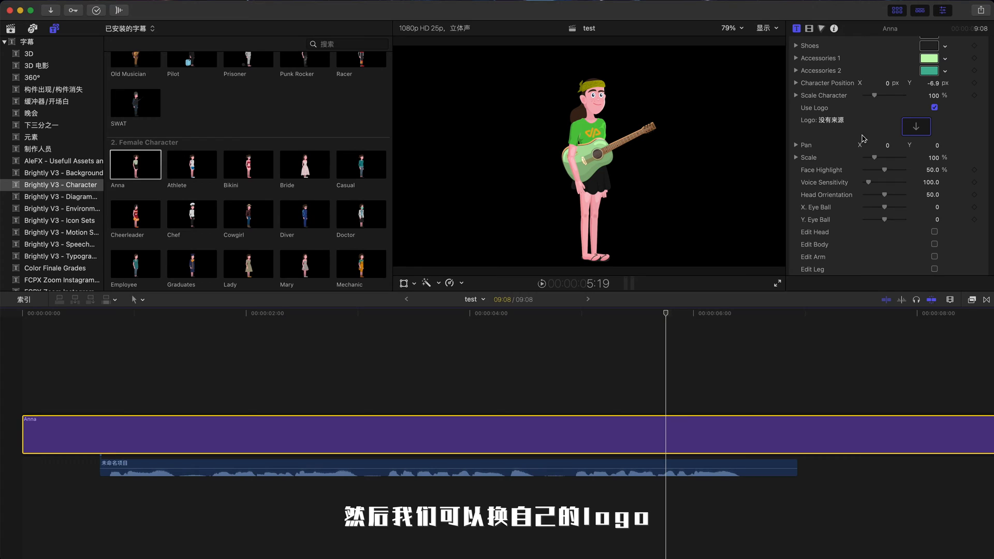
click(867, 277)
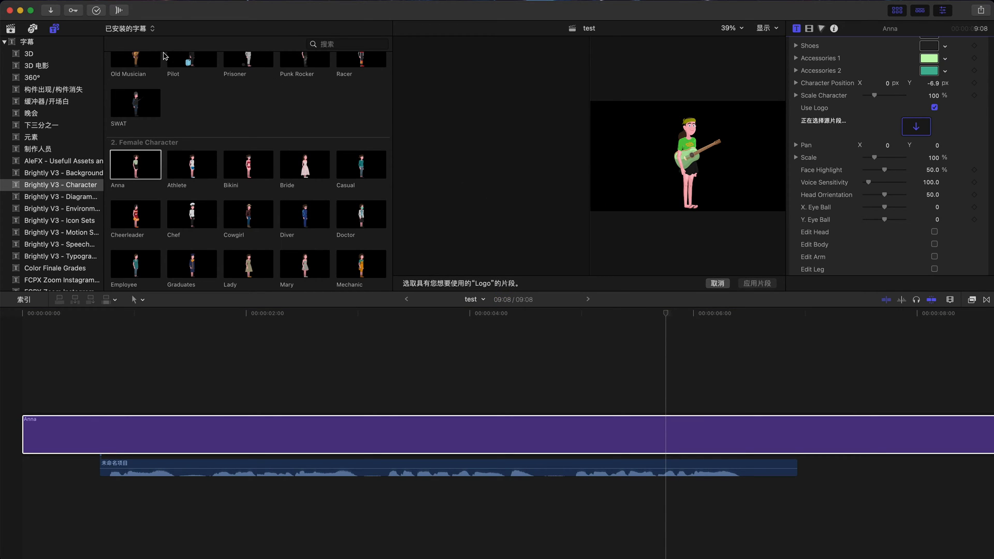
click(11, 30)
click(134, 149)
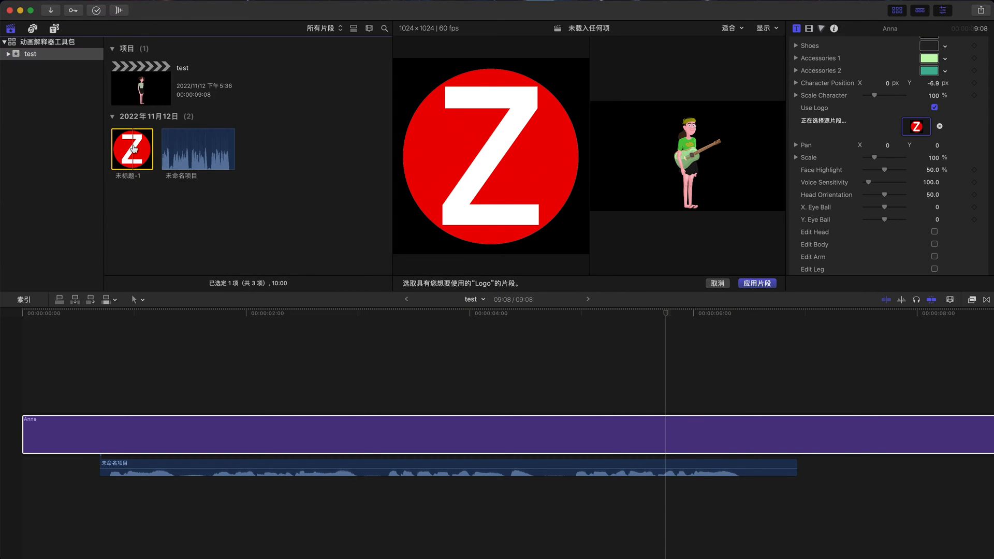
click(757, 284)
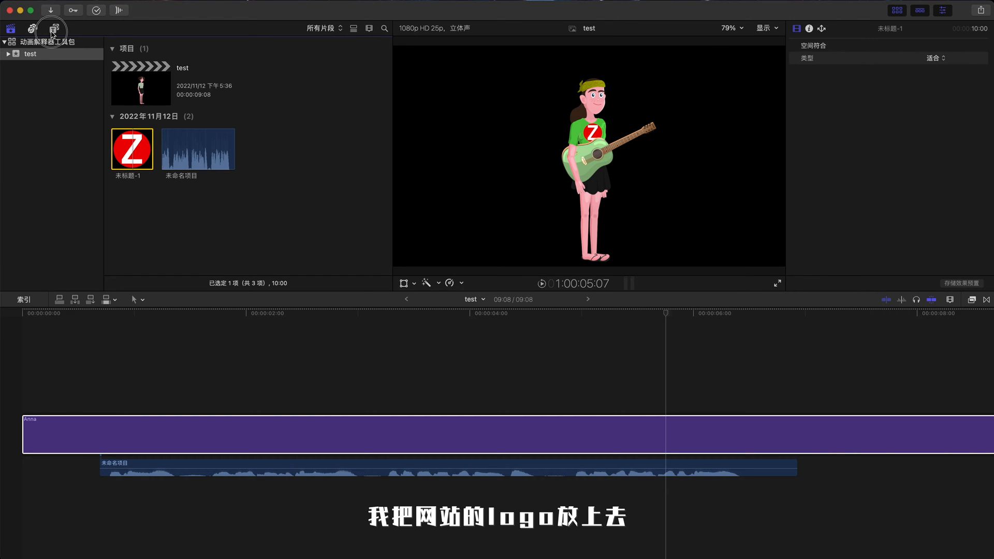
Step: Reselect the Anna clip in the timeline and set Select Accessories 1 to None
click(55, 28)
click(424, 449)
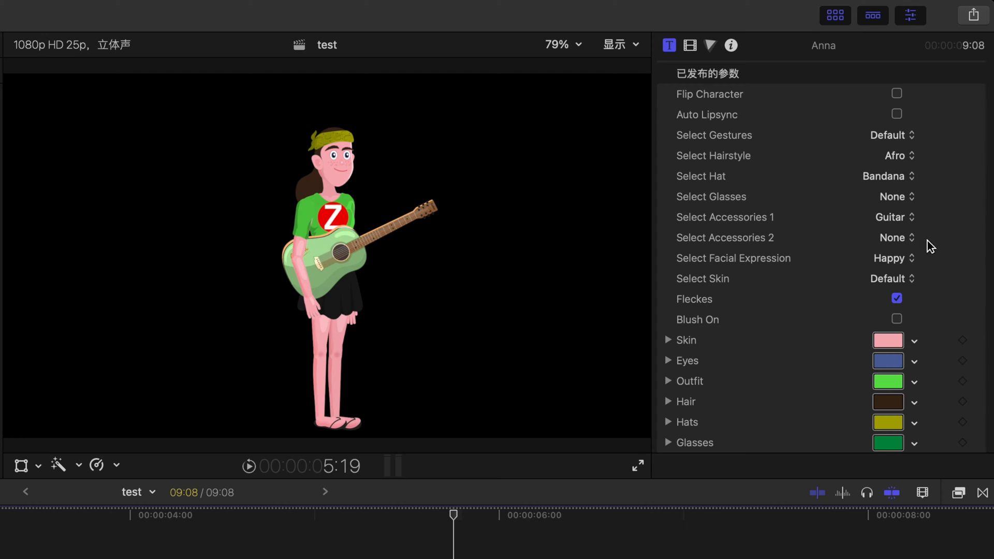
click(907, 218)
click(907, 163)
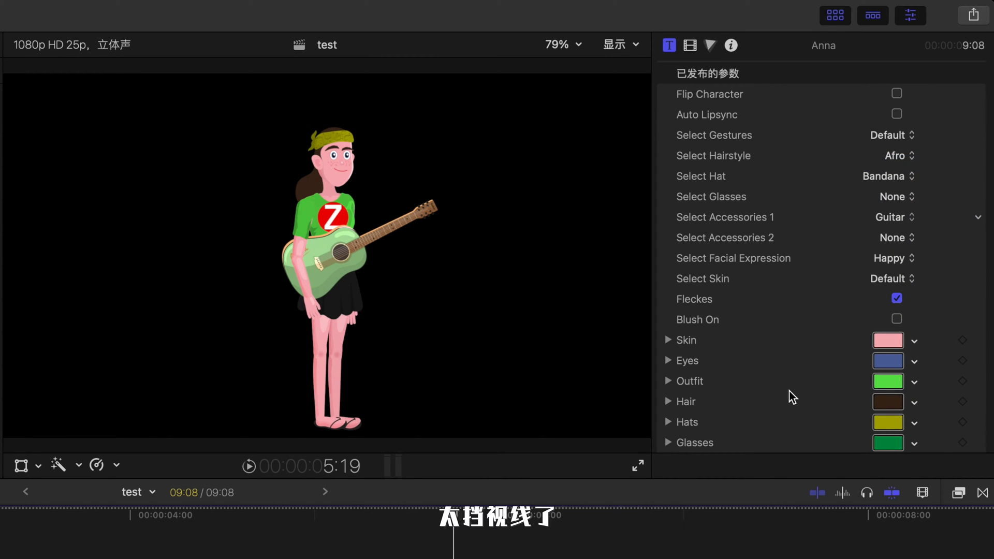
Step: Scale the logo to 61% and set its Pan Y to -2.8
scroll(792, 397, down, 10)
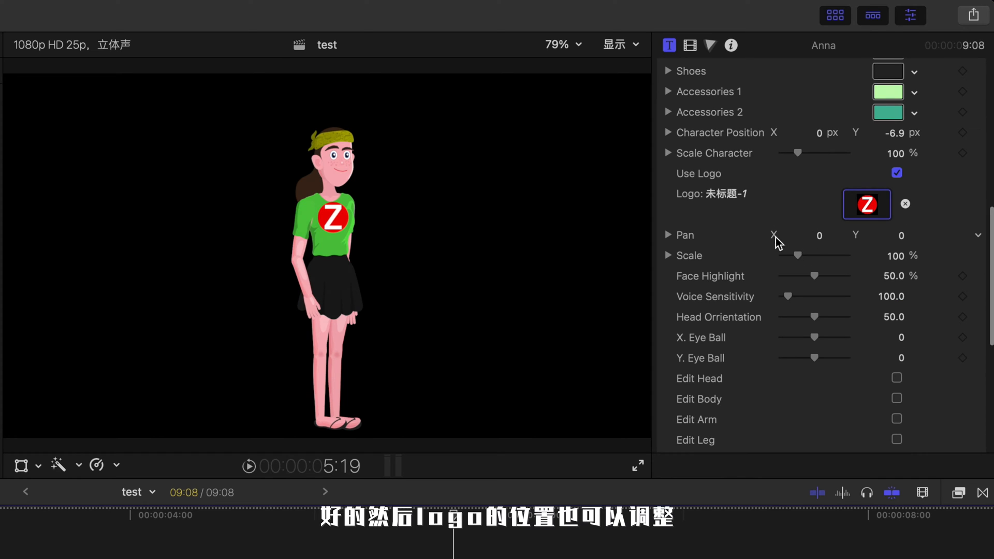
drag(798, 254, 791, 255)
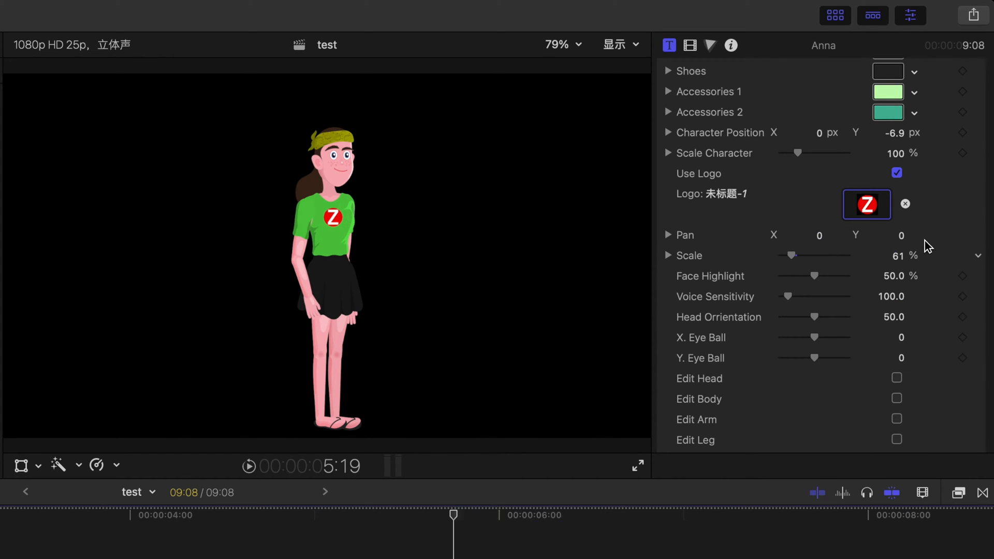
mouse_move(902, 239)
mouse_down()
mouse_move(901, 254)
mouse_move(900, 236)
mouse_up()
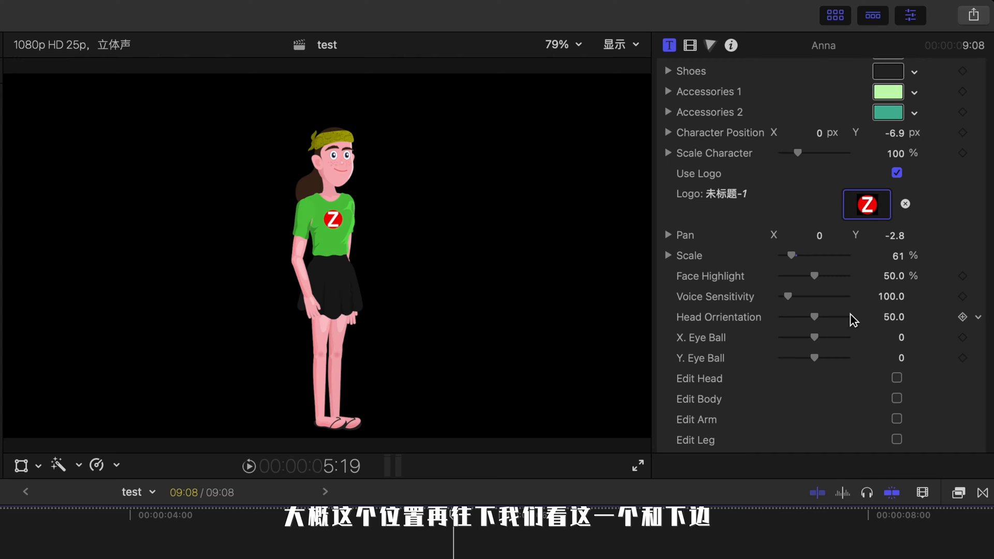
Step: Turn on Auto Lipsync and raise the Face Highlight and Voice Sensitivity sliders
scroll(741, 176, down, 5)
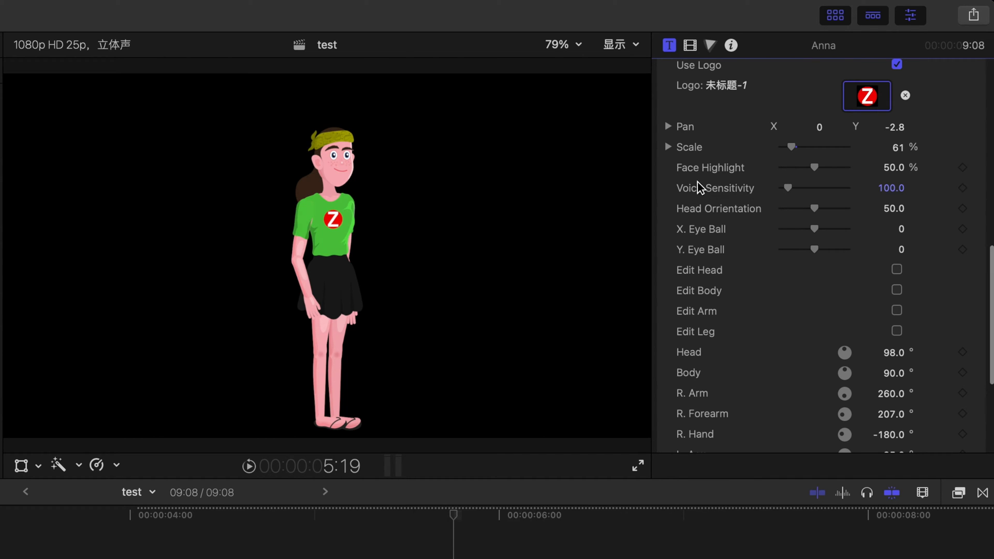
scroll(725, 185, up, 10)
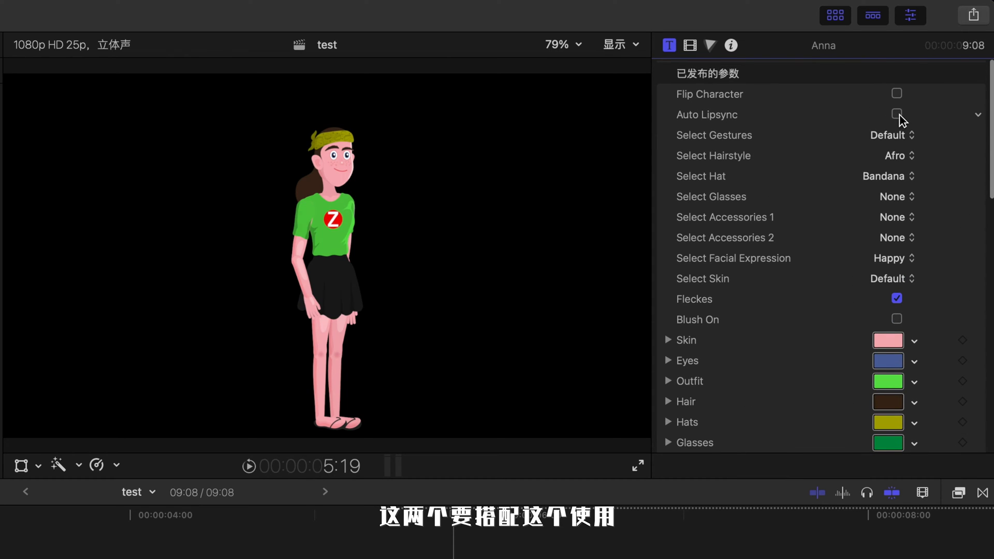
click(897, 114)
scroll(787, 190, down, 5)
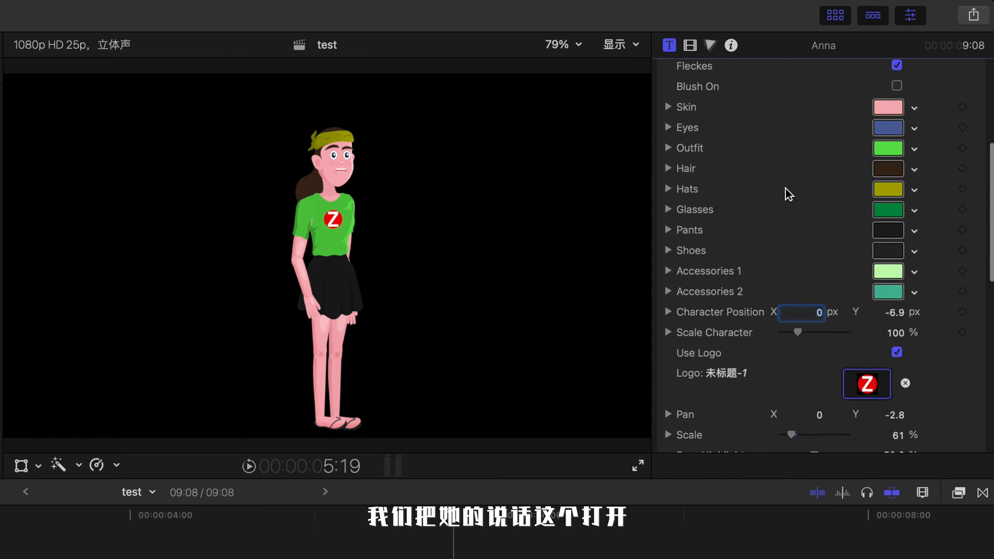
scroll(785, 188, down, 8)
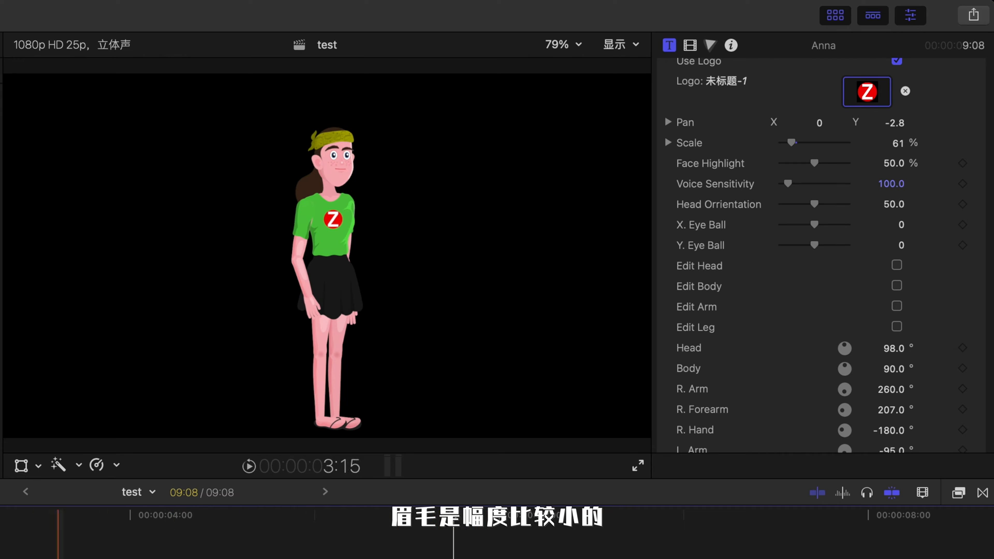
click(834, 161)
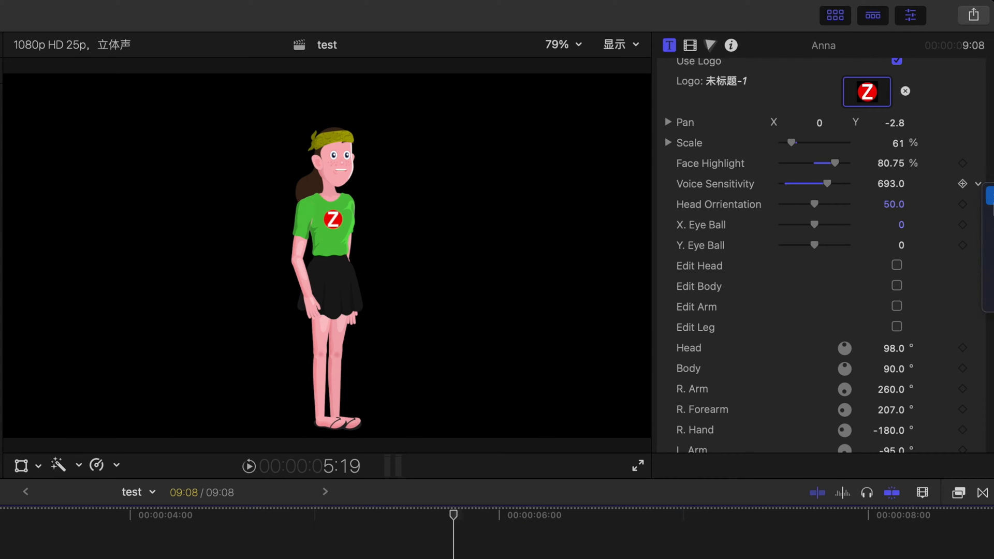
Step: Reset Voice Sensitivity and Face Highlight and turn Auto Lipsync off
click(992, 194)
click(978, 164)
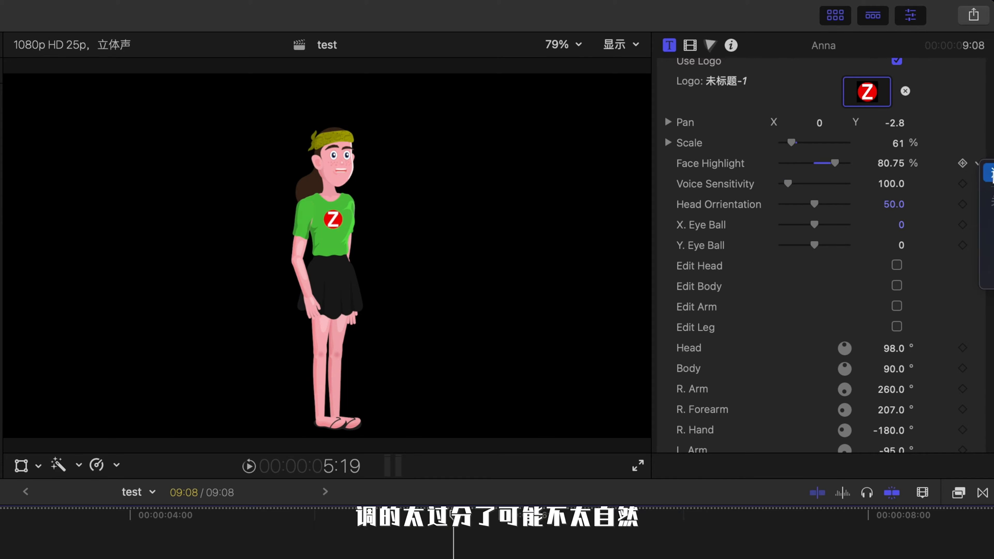
click(991, 175)
scroll(918, 165, up, 10)
click(897, 113)
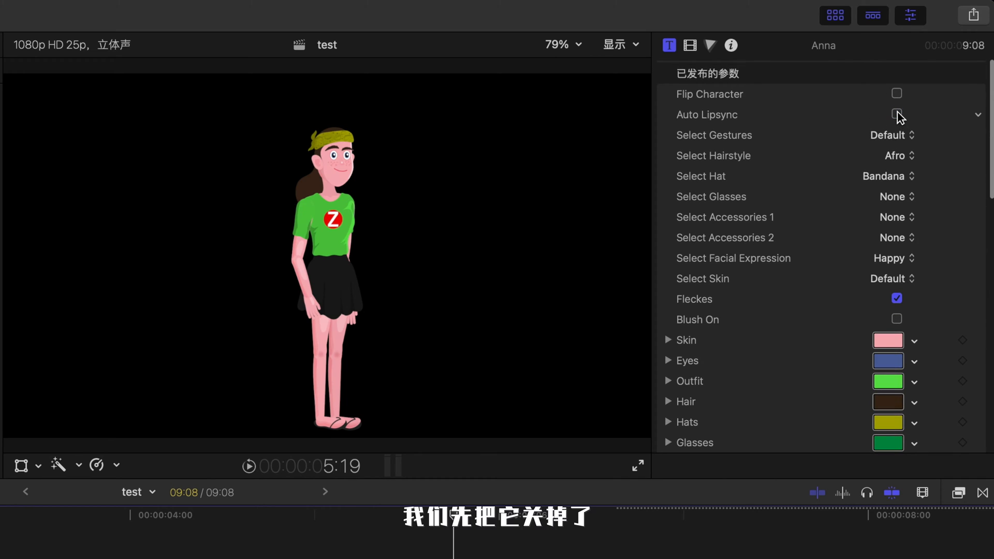
Step: Set the X Eye Ball to 4.36 and the Y Eye Ball to 1.82
scroll(809, 380, up, 1)
scroll(810, 380, down, 15)
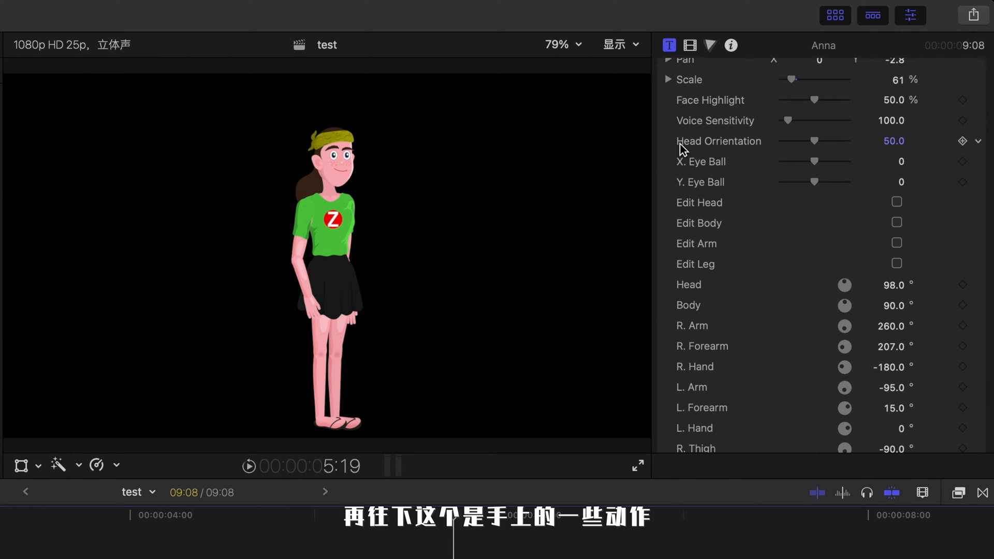
scroll(740, 136, up, 15)
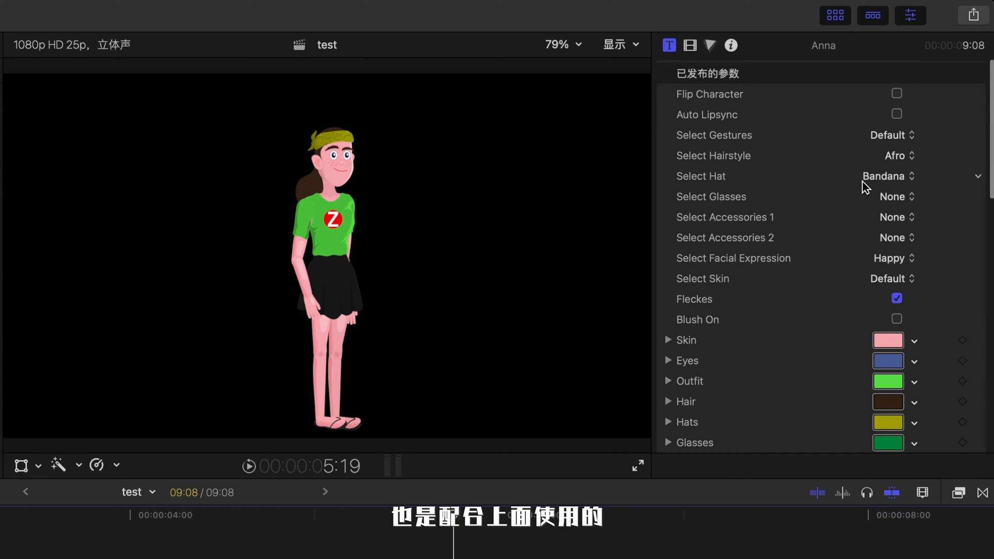
scroll(872, 155, down, 15)
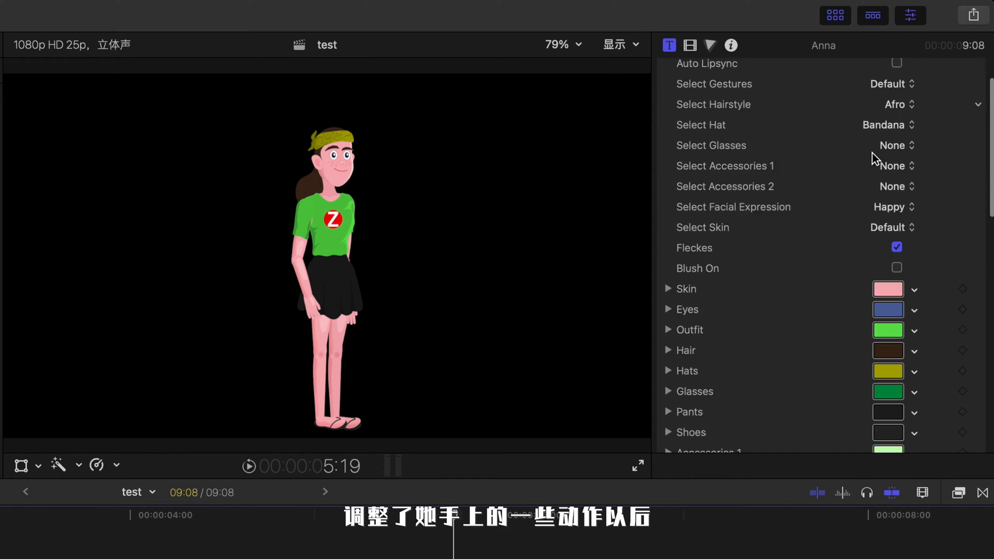
scroll(813, 155, up, 5)
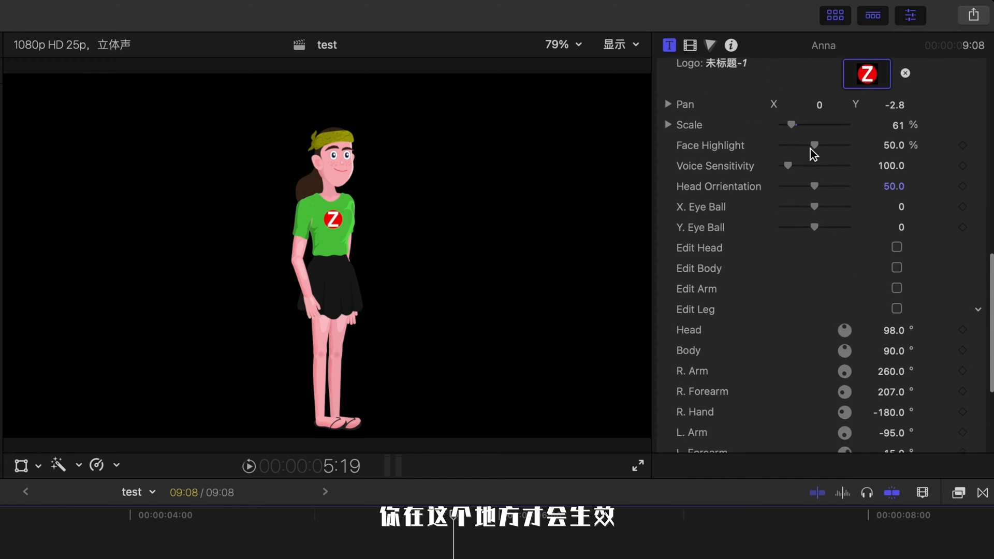
drag(804, 212, 820, 232)
click(839, 212)
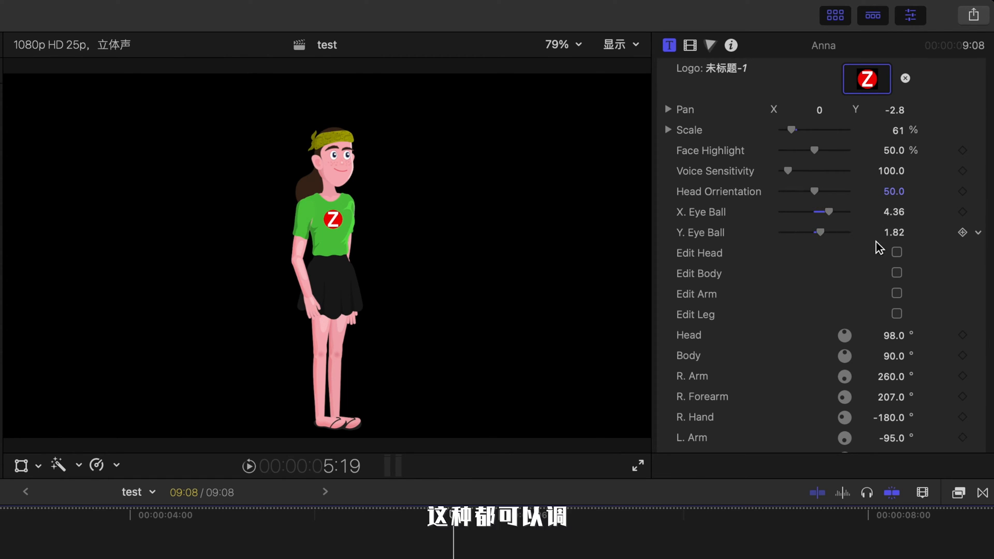
Step: Enable Edit Head and rotate the Head angle to 91°
scroll(837, 266, down, 5)
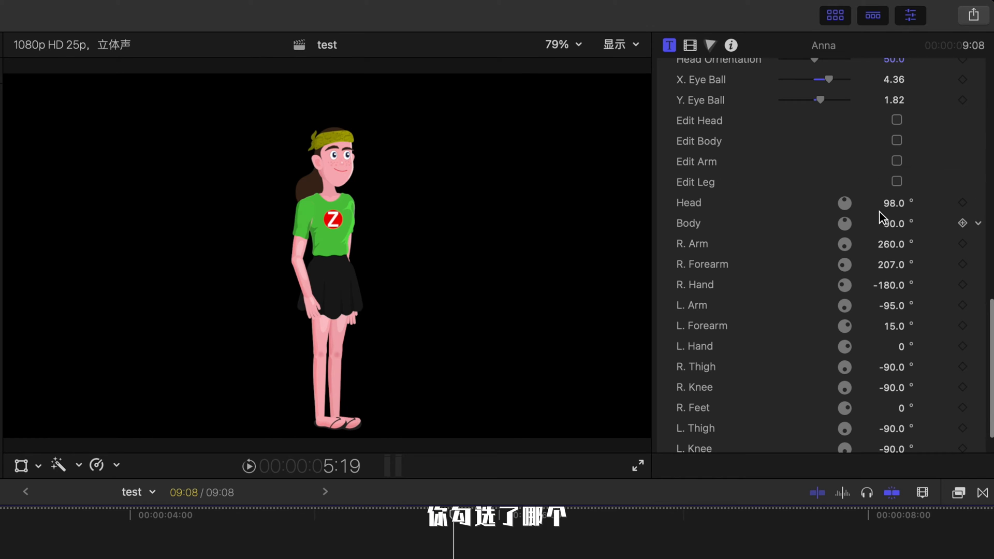
click(897, 119)
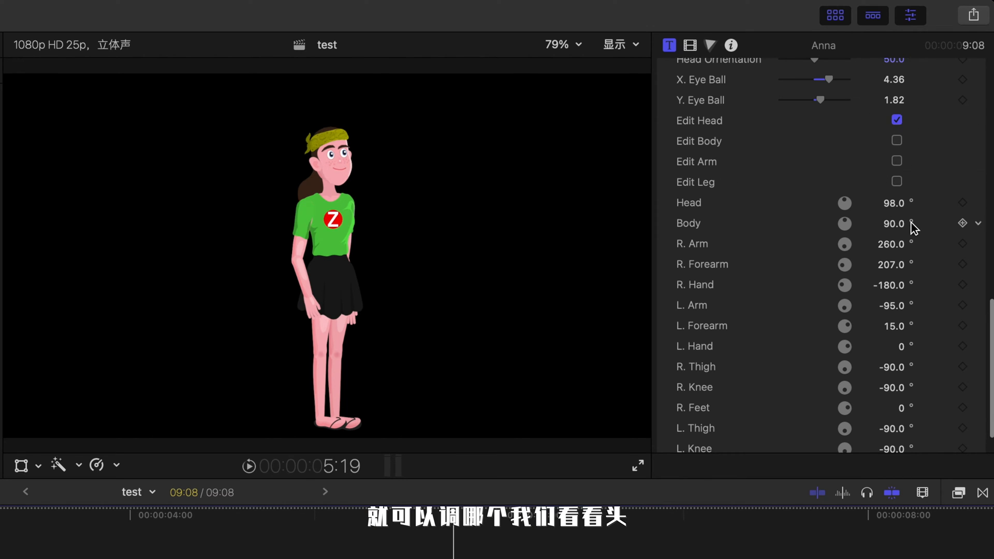
mouse_move(896, 210)
mouse_down()
mouse_move(896, 198)
mouse_move(895, 225)
mouse_move(895, 213)
mouse_up()
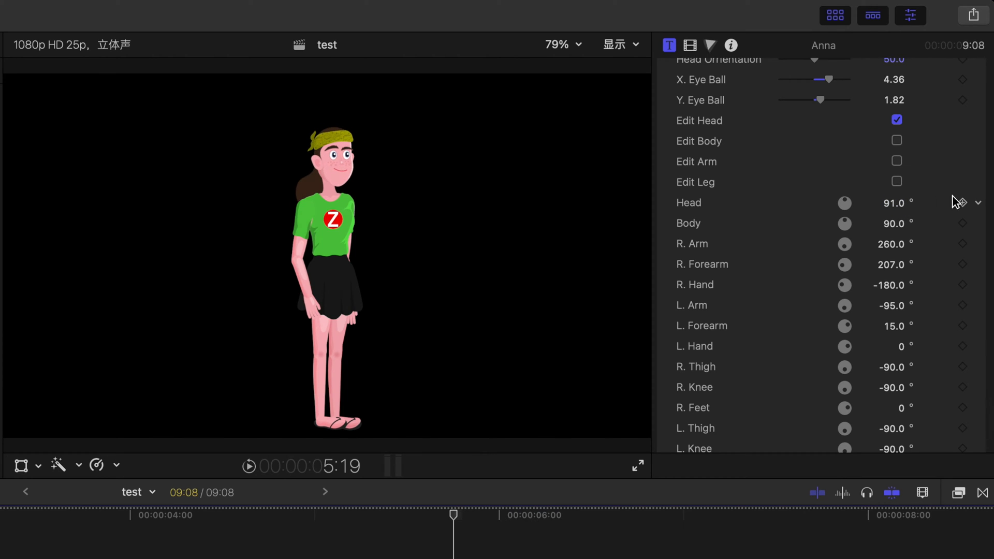
Step: Turn off Edit Head, enable Edit Body and tilt the Body angle to 97°, then turn Edit Body off
click(898, 120)
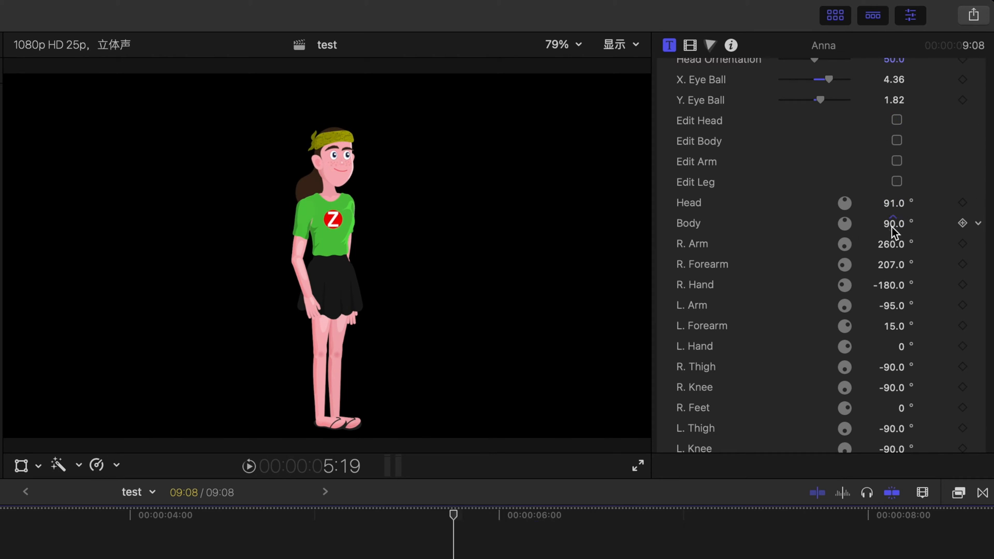
click(896, 141)
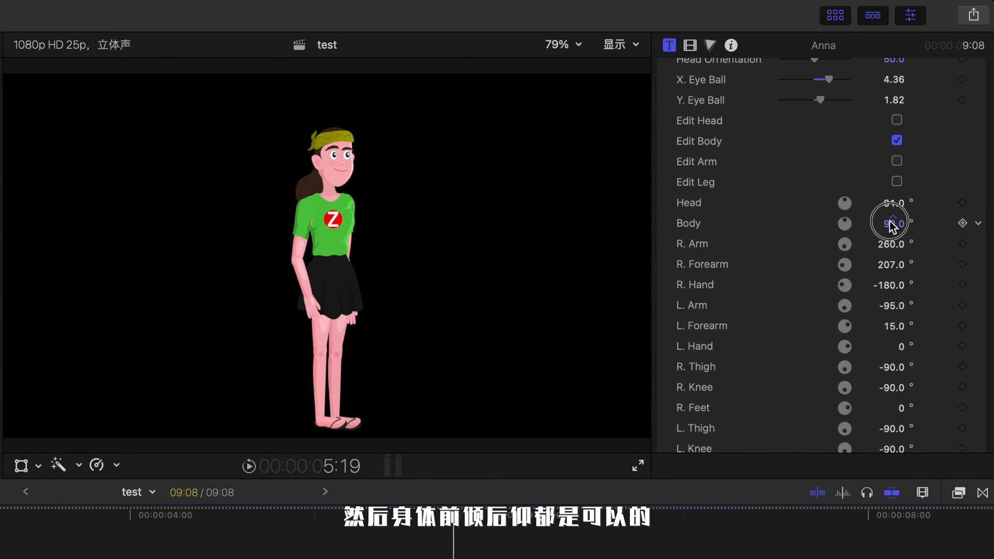
drag(893, 223, 891, 221)
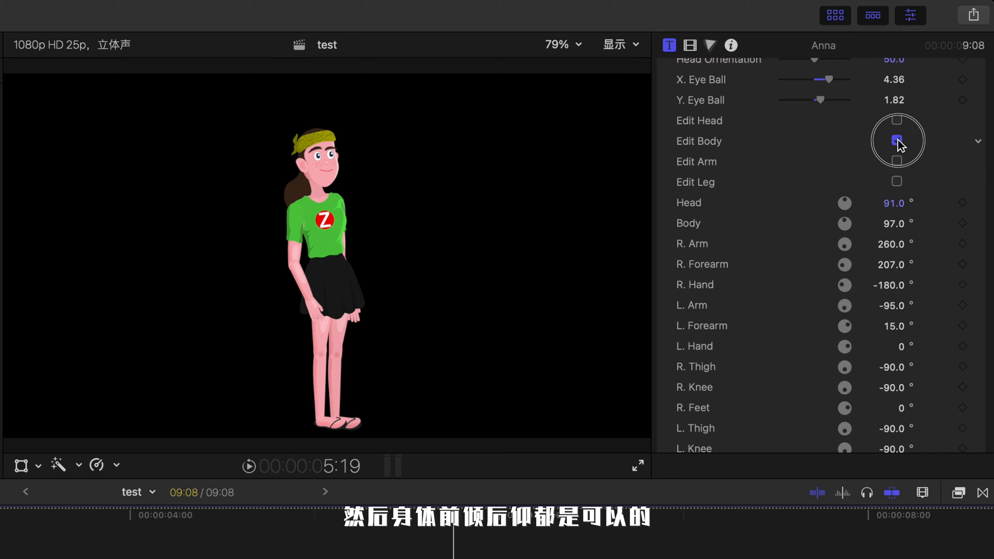
click(898, 139)
Step: Scroll through the character's arm, hand and leg angle parameters
scroll(866, 269, down, 3)
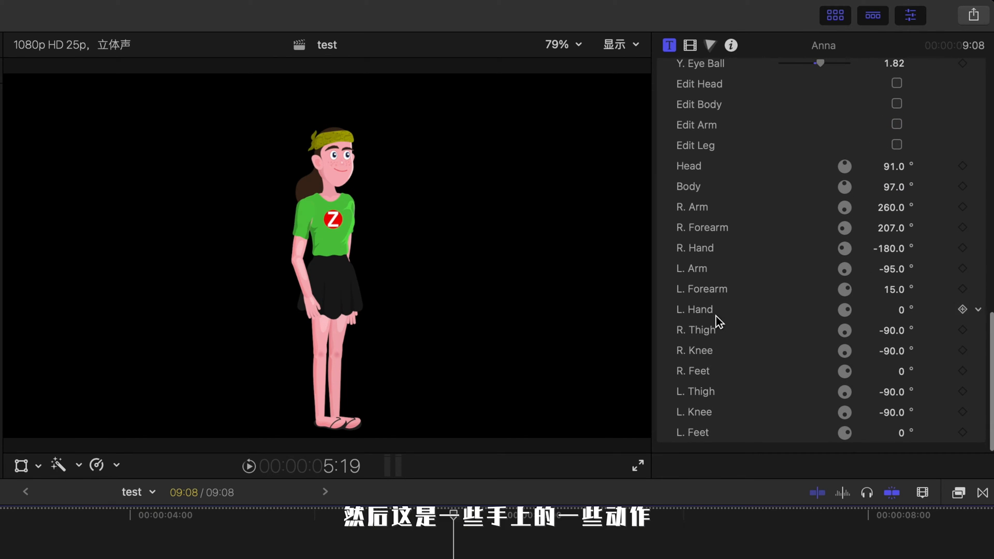
mouse_move(894, 293)
mouse_down()
mouse_move(895, 312)
mouse_move(893, 291)
mouse_up()
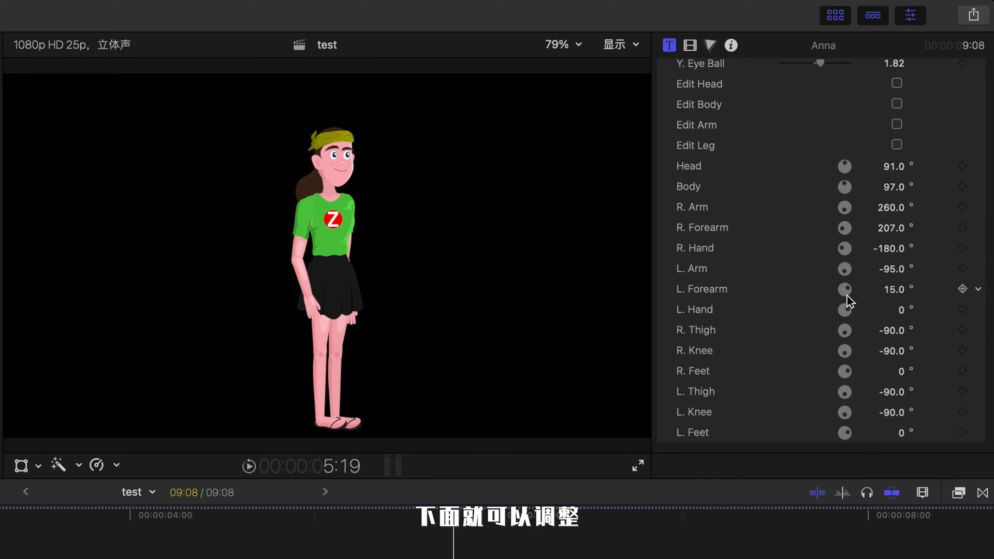
scroll(847, 297, up, 15)
scroll(809, 336, down, 14)
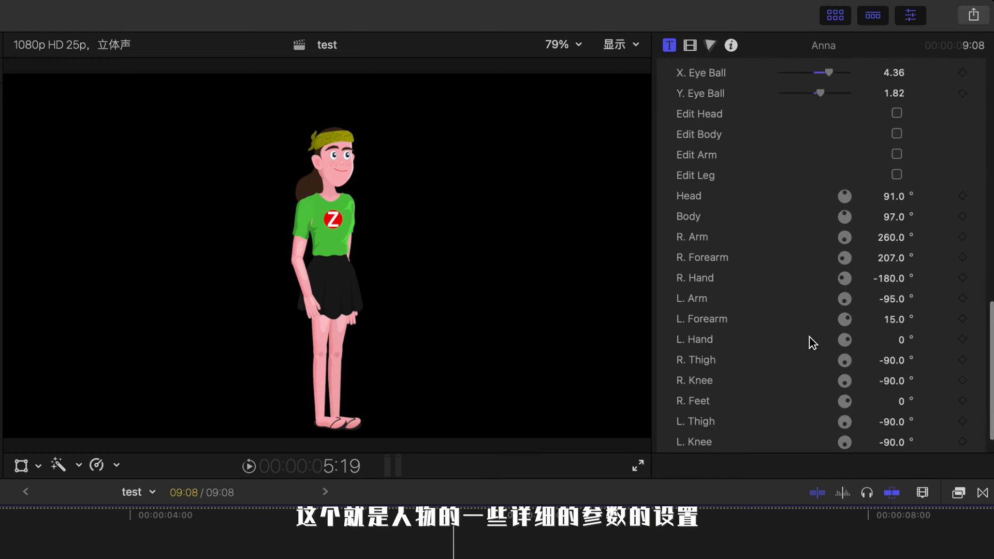
scroll(809, 336, up, 15)
scroll(809, 337, down, 15)
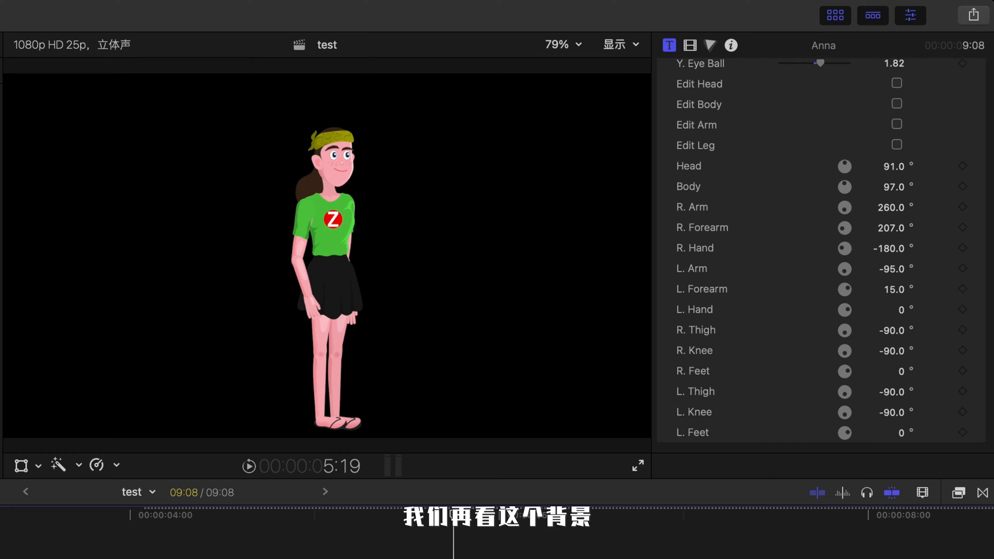
Step: Add the Campground background from Brightly V3 - Environments above the character clip and disable the character clip
click(72, 173)
click(82, 208)
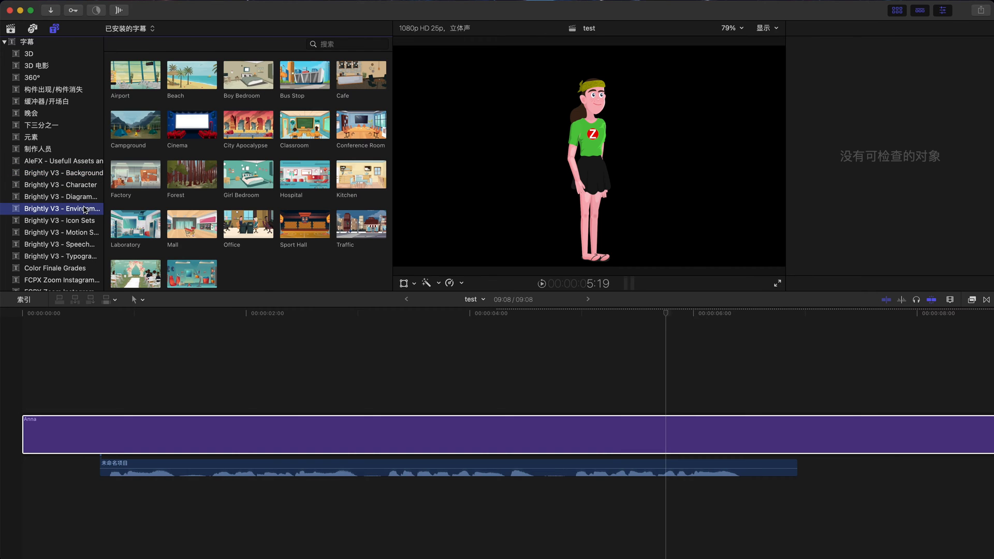
click(140, 127)
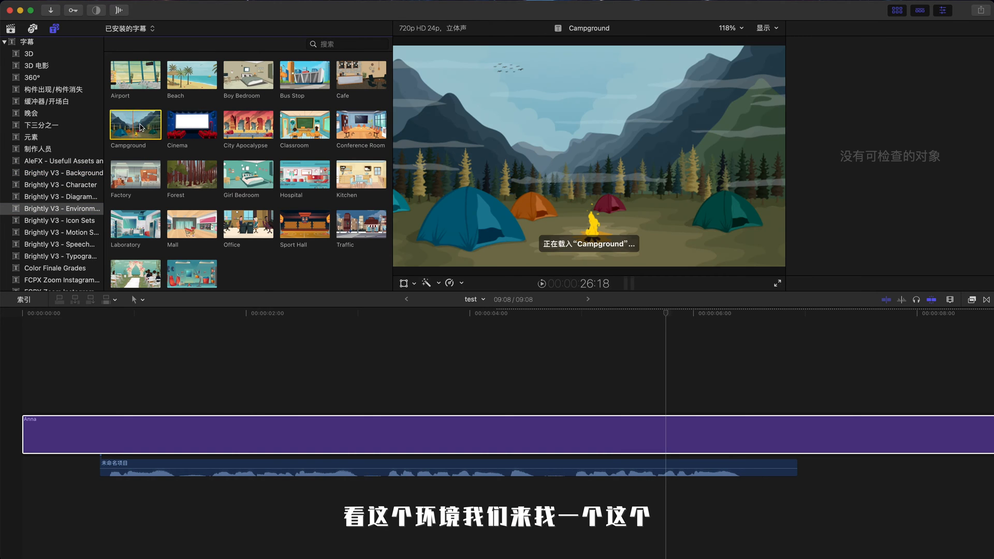
drag(134, 126, 238, 365)
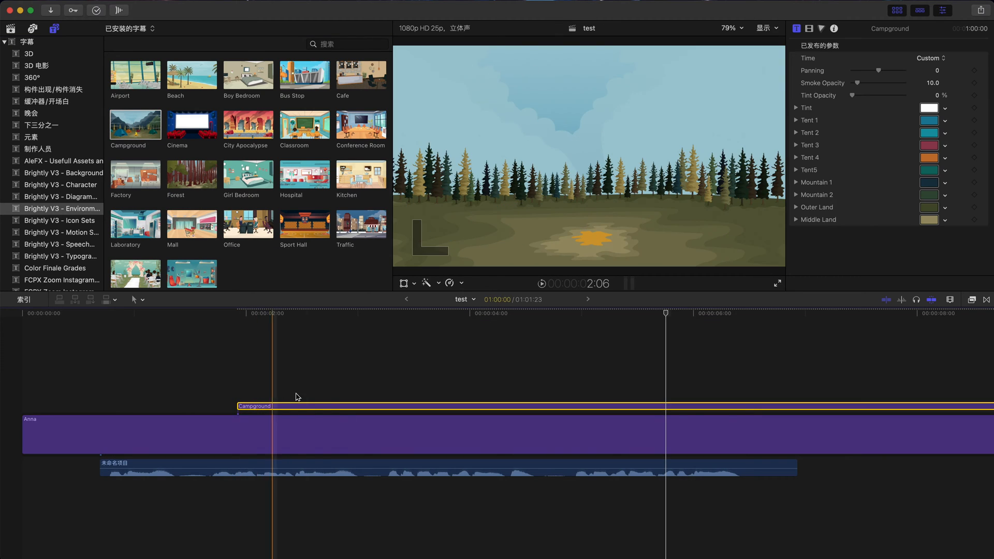
key(v)
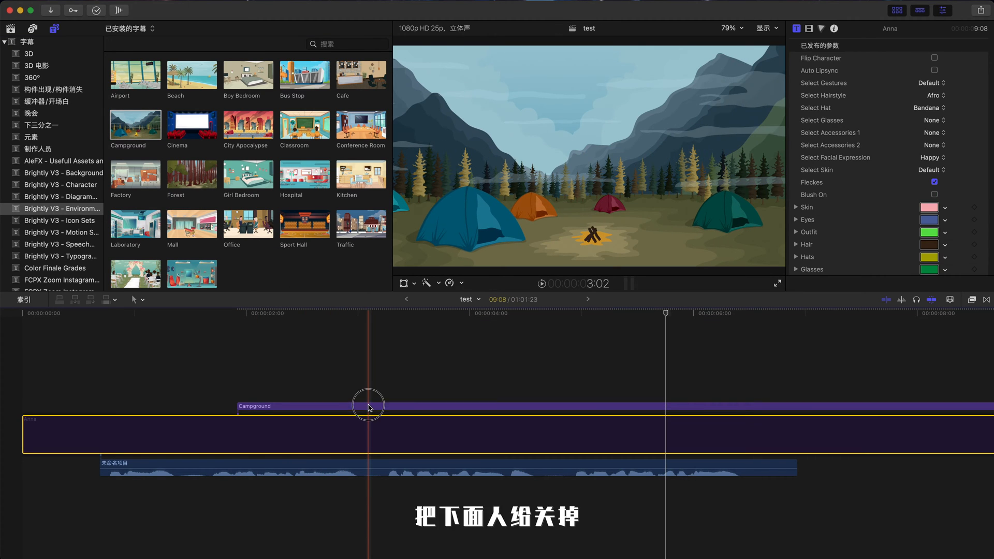
Step: Try the Campground Time presets Morning, Afternoon and Night, then return it to Custom
click(367, 406)
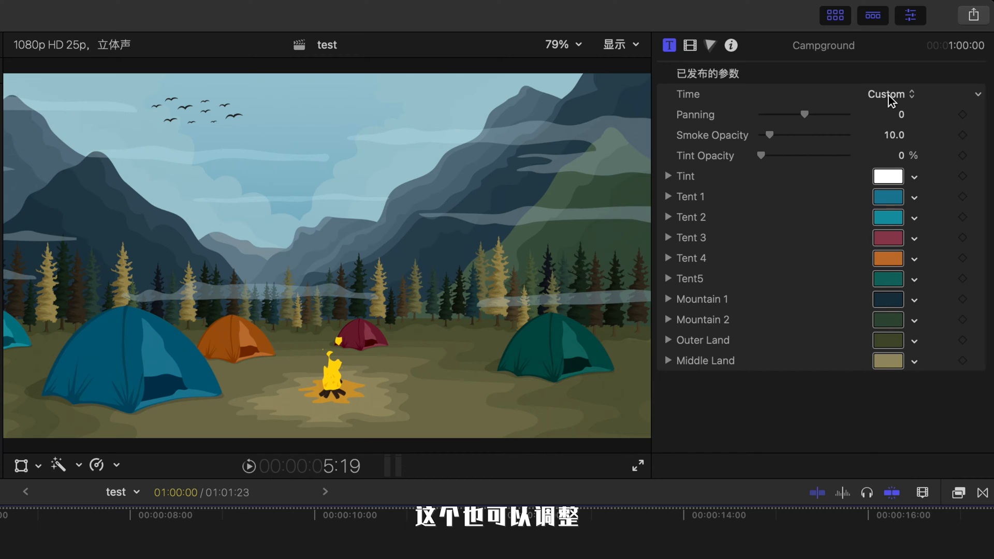
click(888, 96)
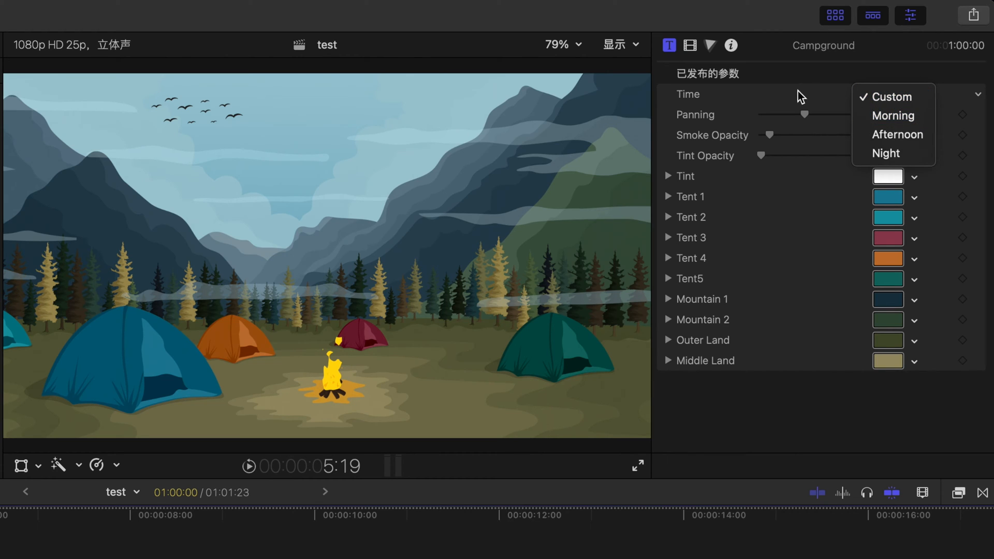
click(899, 125)
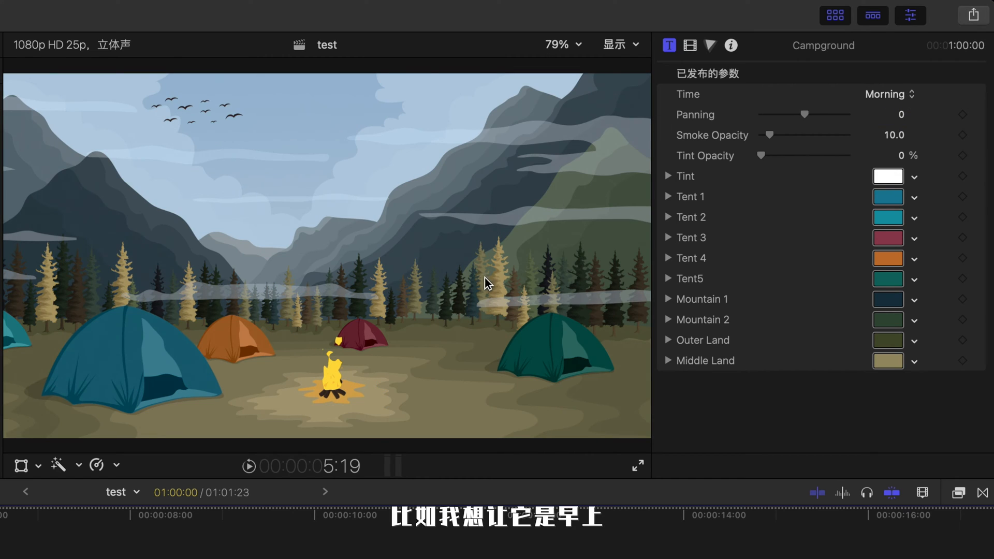
click(900, 95)
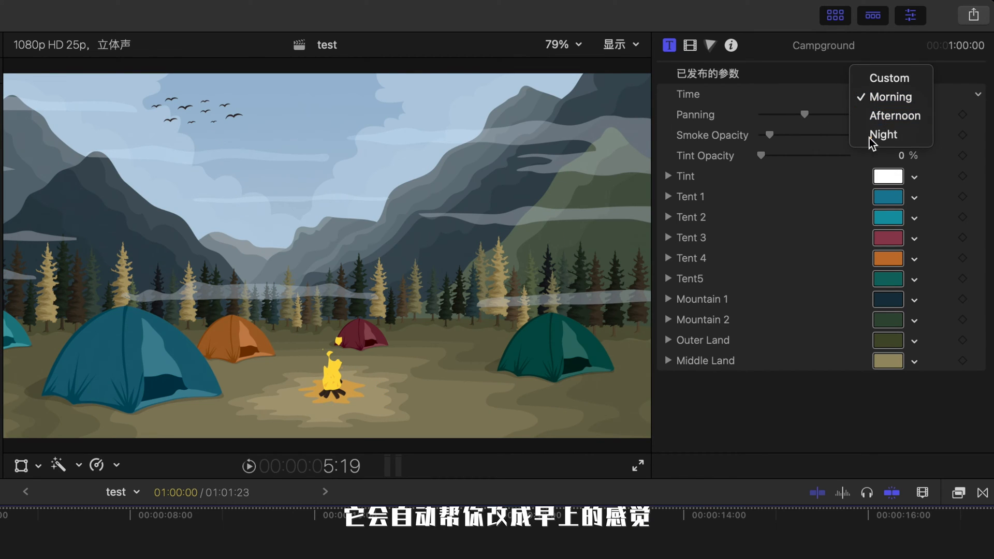
click(922, 116)
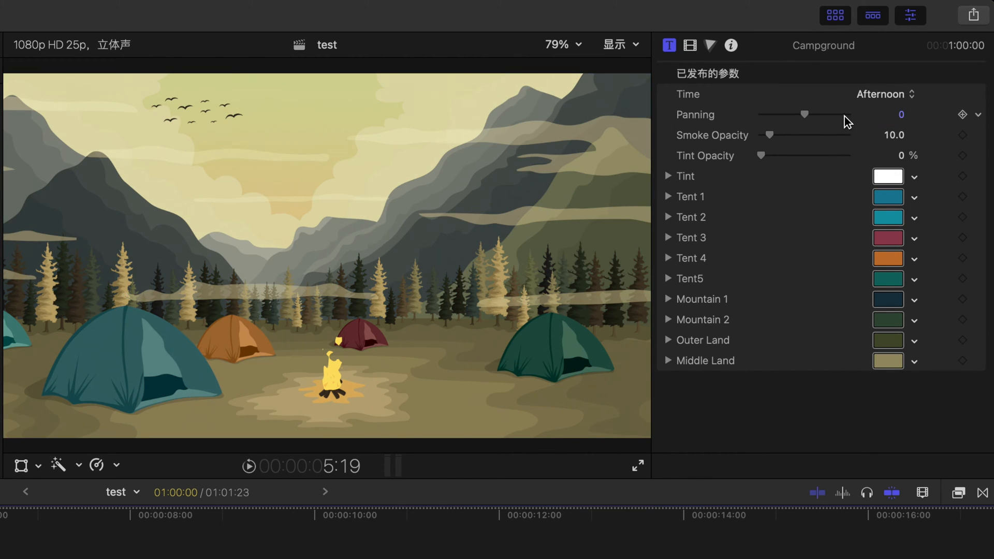
click(880, 94)
click(900, 114)
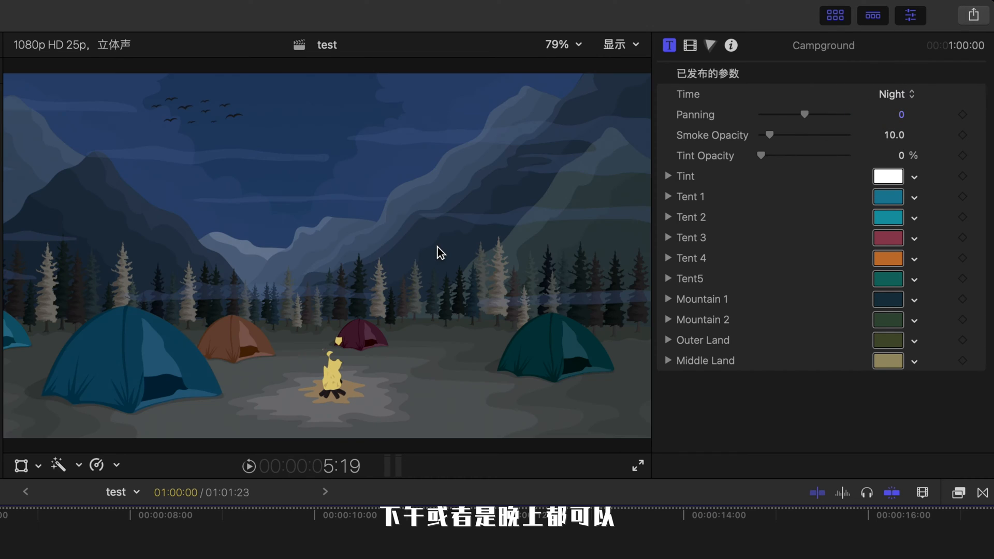
click(895, 94)
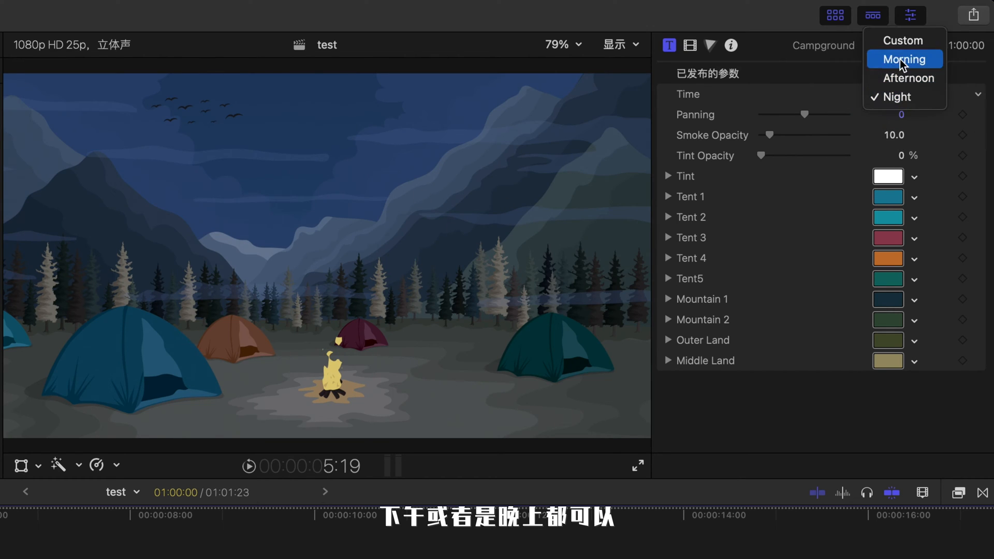
click(899, 41)
Step: Set the Campground Panning to 12.59 and the Smoke Opacity to 19.34
mouse_move(823, 118)
mouse_down()
mouse_move(839, 116)
mouse_move(805, 114)
mouse_up()
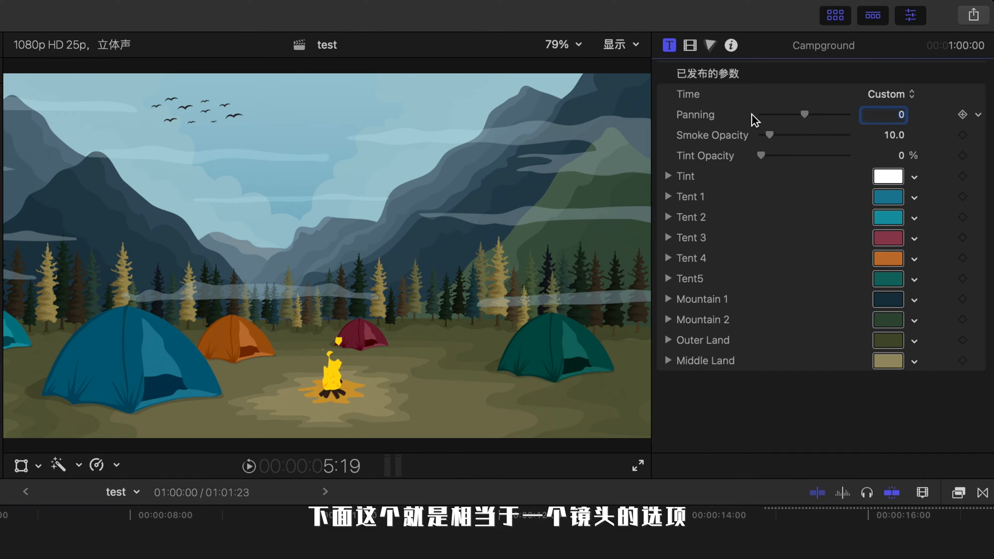
drag(806, 115, 746, 131)
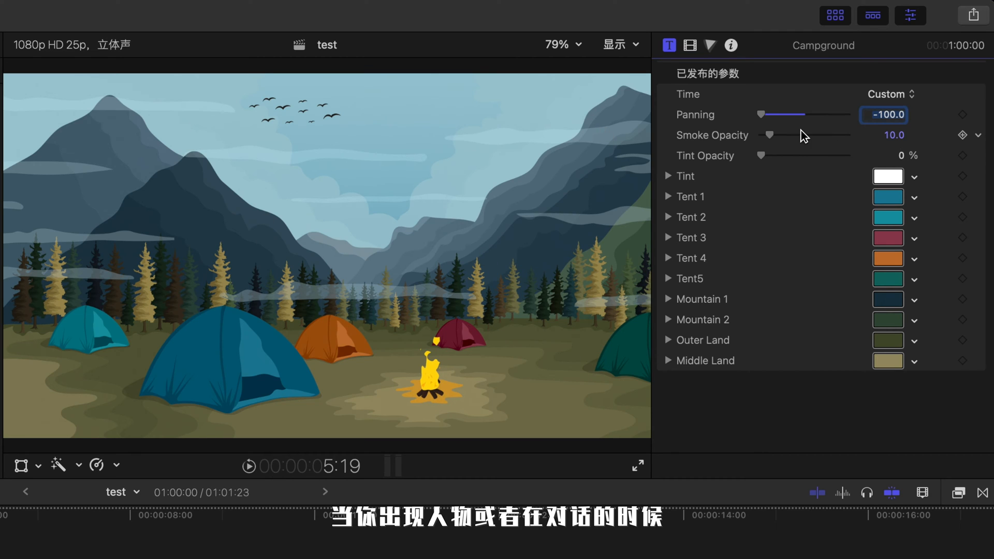
drag(762, 115, 779, 155)
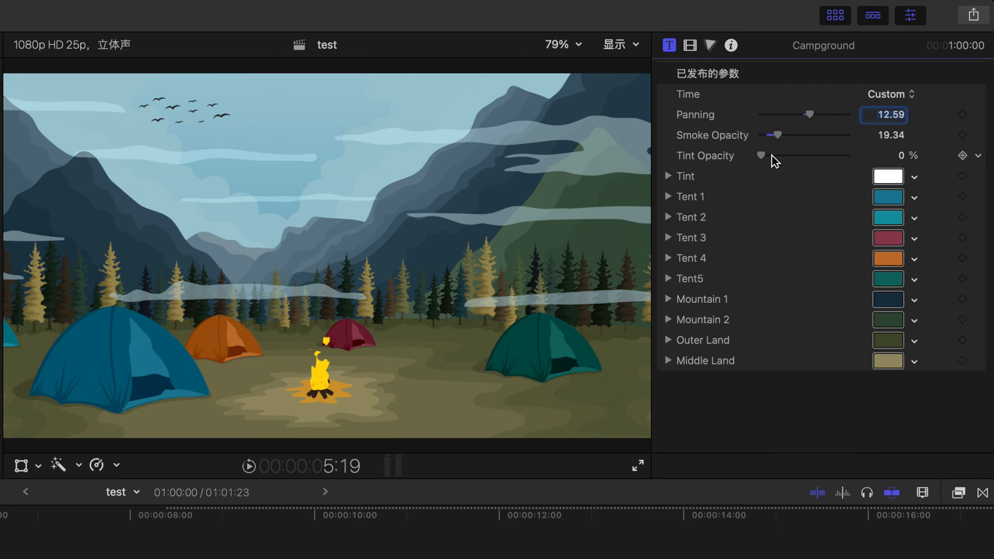
drag(771, 156, 741, 168)
Step: Recolor the tents: Tent 1 purple, Tent 2 grey, Tent 3 green and Tent5 olive
click(888, 197)
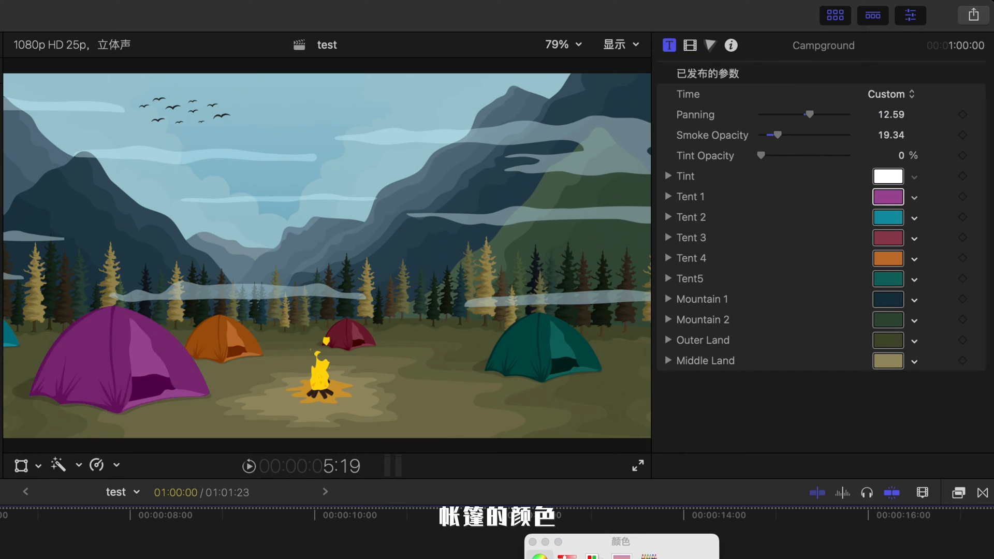
click(532, 542)
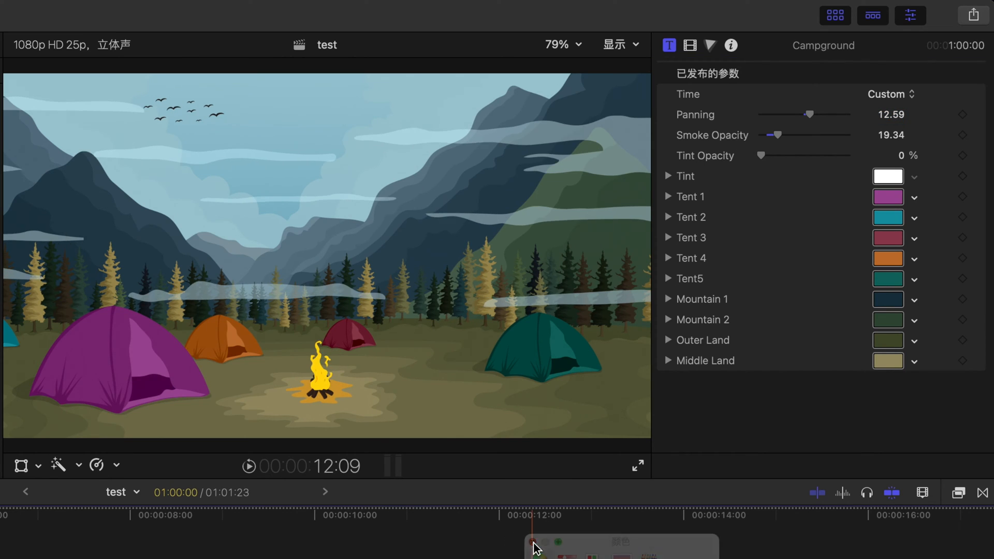
click(896, 224)
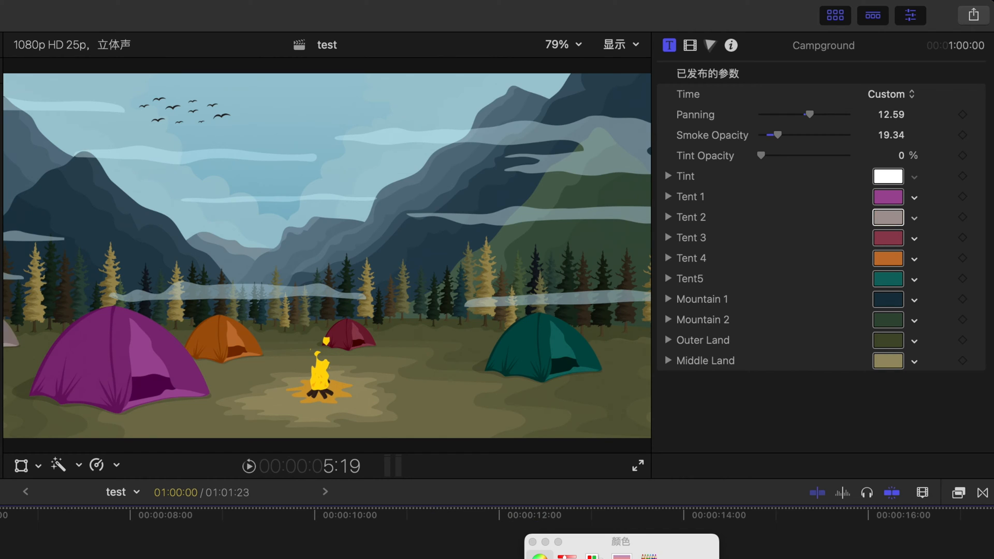
click(545, 541)
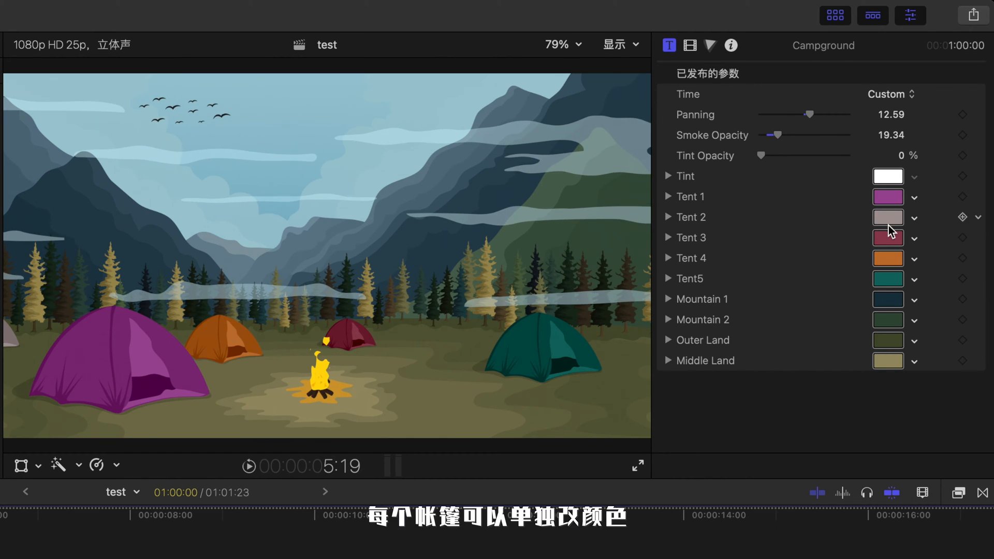
click(891, 242)
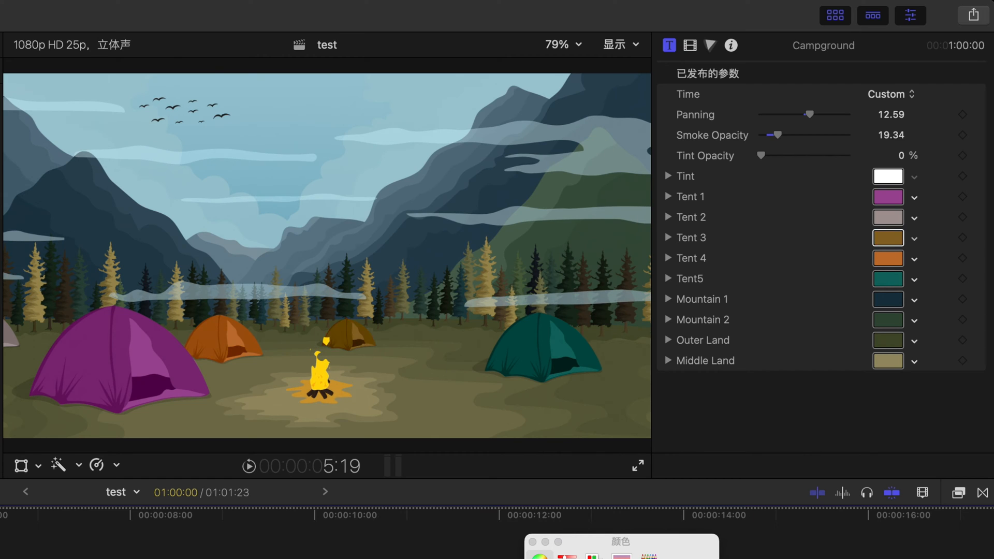
Step: Change the Mountain 1 colour to a pale grey-green
click(887, 298)
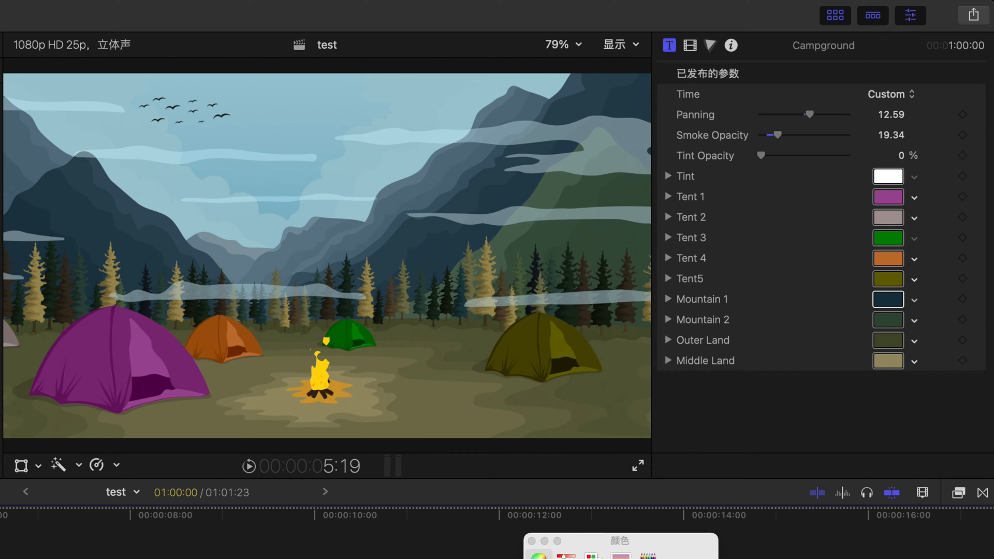
click(621, 558)
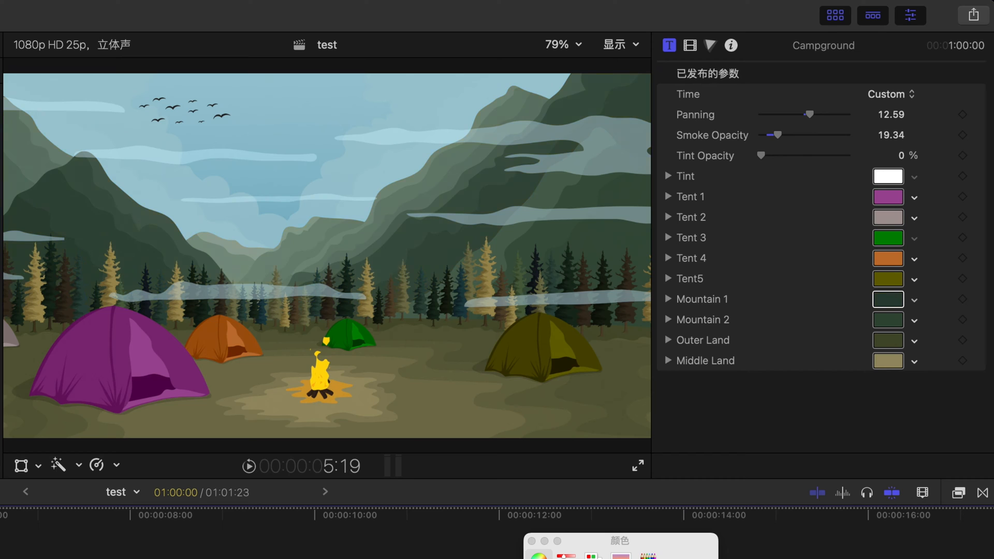
drag(614, 558, 623, 558)
click(650, 558)
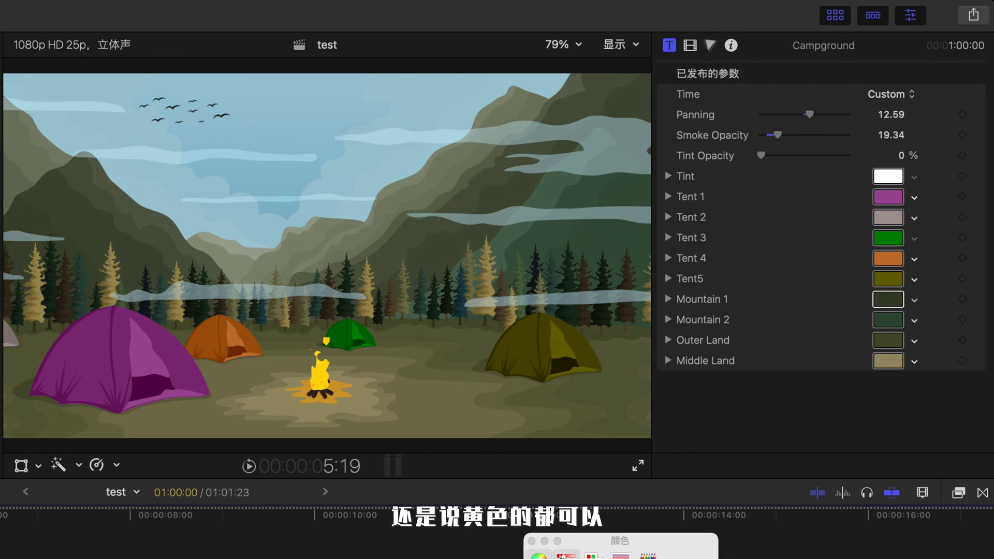
click(528, 545)
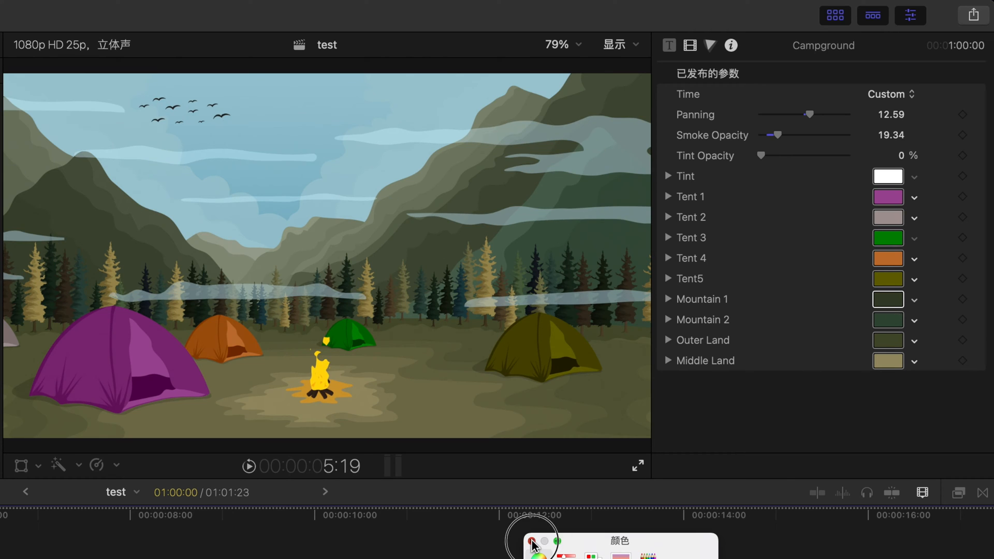
click(531, 542)
Step: Change the Middle Land colour to a bright grass green
click(894, 364)
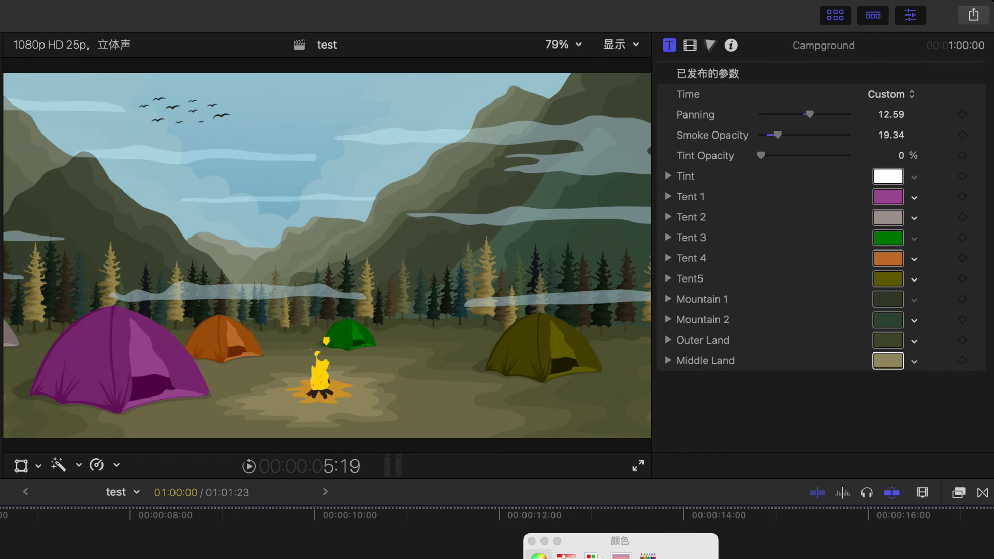
mouse_move(621, 558)
mouse_down()
mouse_move(574, 558)
mouse_move(645, 558)
mouse_move(606, 558)
mouse_move(616, 558)
mouse_up()
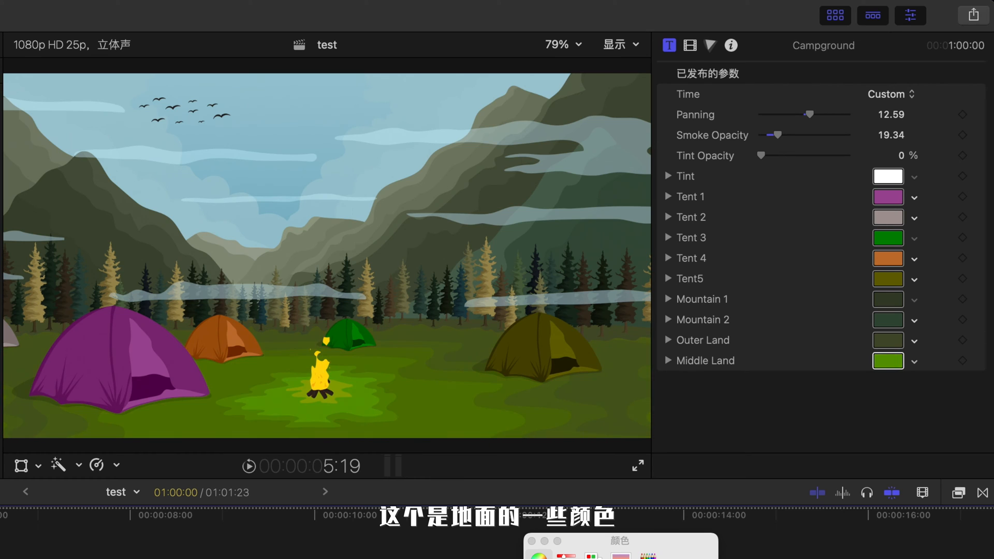
click(532, 541)
Step: Change the Outer Land colour to a pale olive green
click(892, 346)
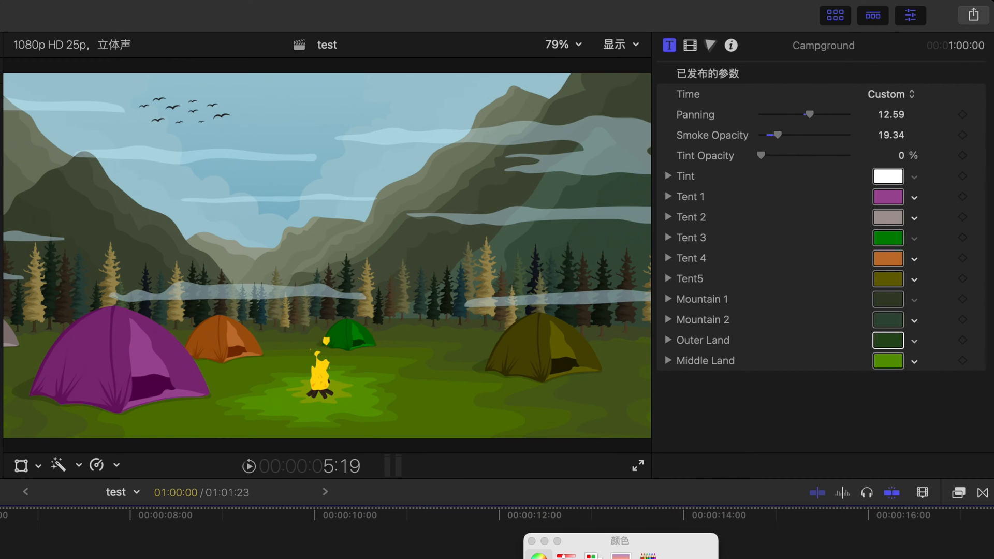
mouse_move(616, 558)
mouse_down()
mouse_move(603, 558)
mouse_move(624, 558)
mouse_up()
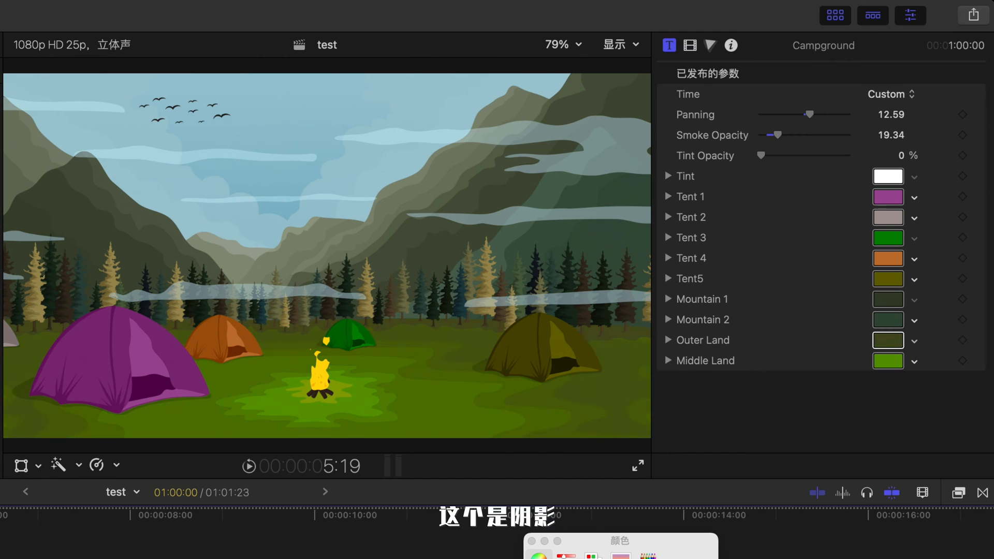
click(531, 540)
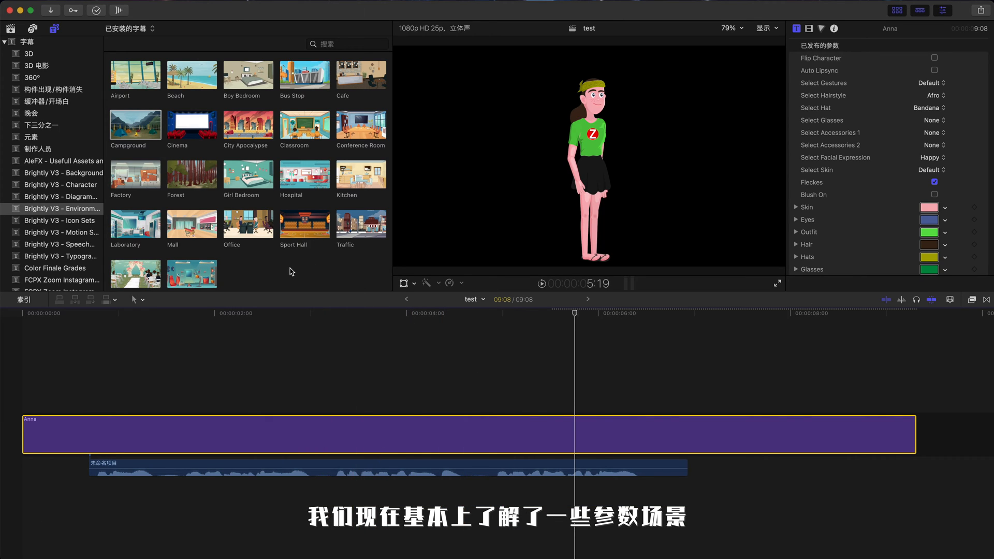
Step: Browse the environment titles, then open the Ballpoint icon from the Brightly V3 Icon Sets
click(295, 269)
scroll(306, 262, down, 2)
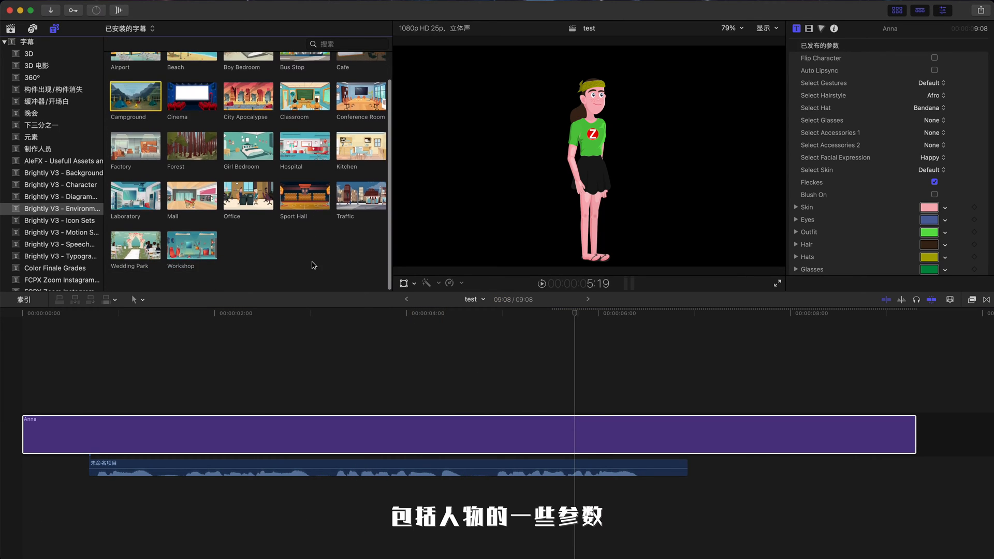
click(80, 220)
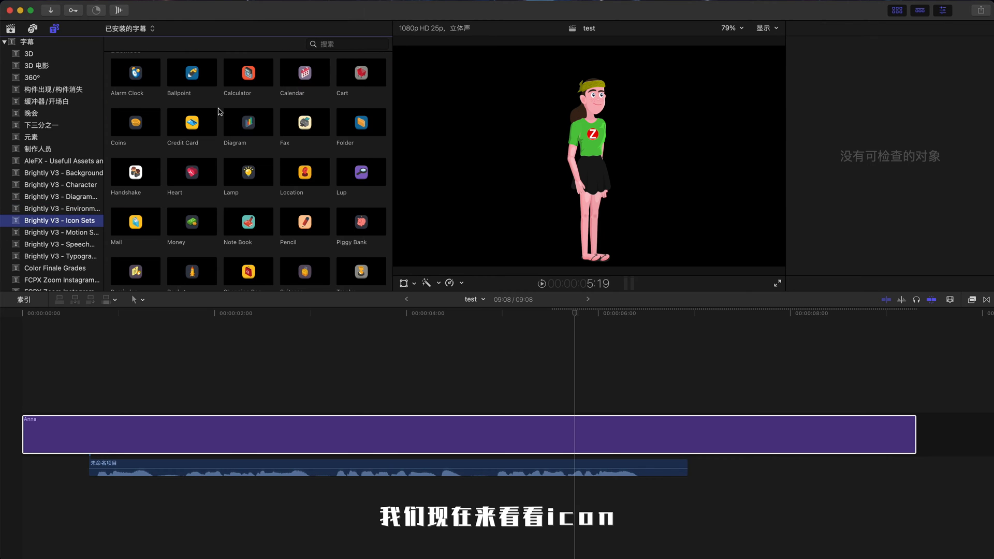
click(187, 79)
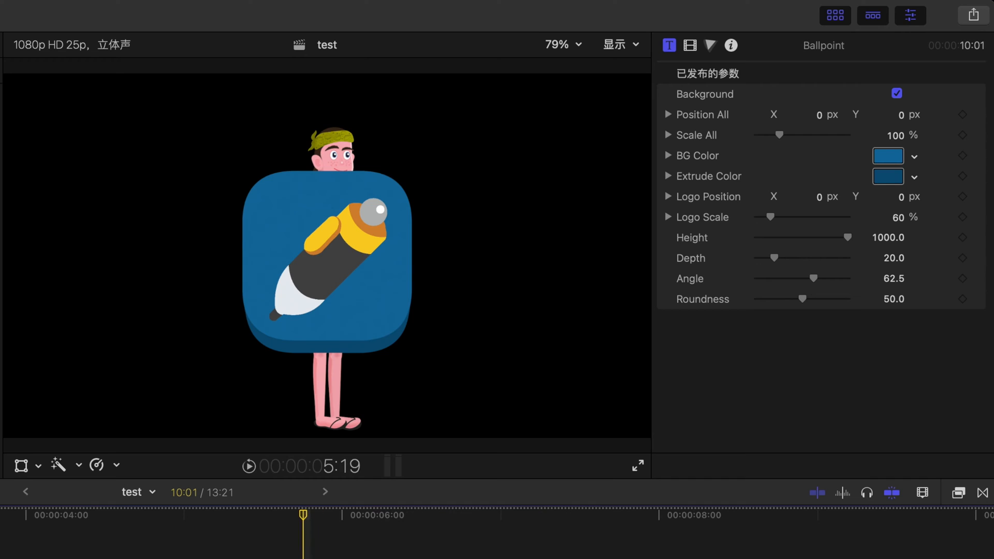
Step: Toggle the icon's Background option off and back on
click(899, 94)
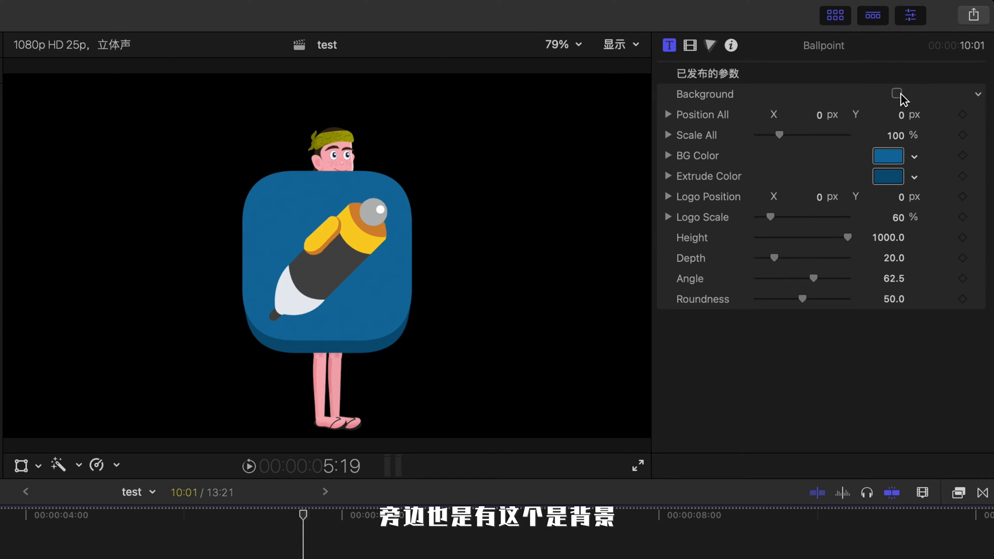
click(899, 95)
click(898, 95)
click(898, 94)
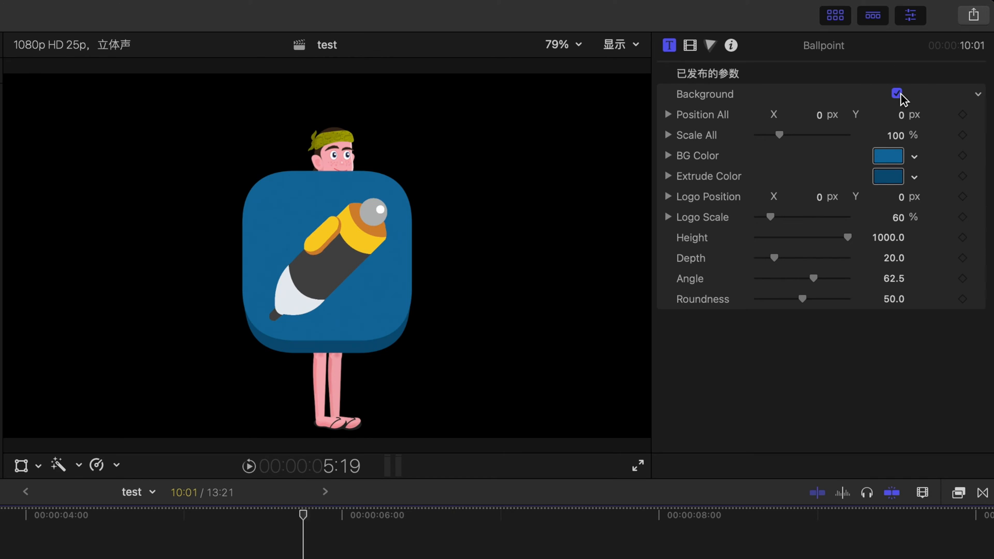
Step: Set the icon's Scale All to 60% and its Position All X to 35.4 px
mouse_move(779, 137)
mouse_down()
mouse_move(825, 139)
mouse_move(770, 136)
mouse_up()
drag(816, 115, 819, 115)
Step: Change the icon's BG Color to green using the colour picker
click(893, 155)
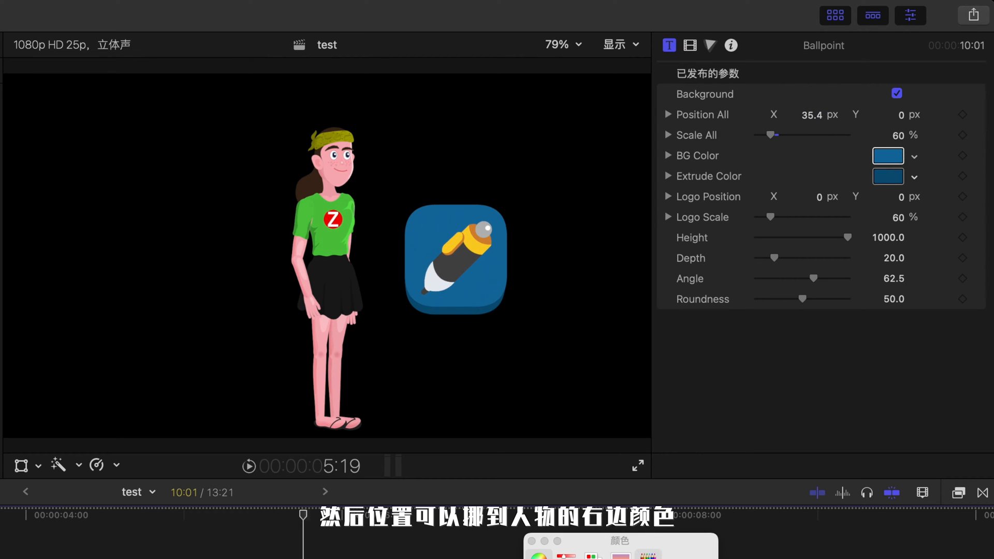
click(628, 558)
click(600, 558)
click(533, 541)
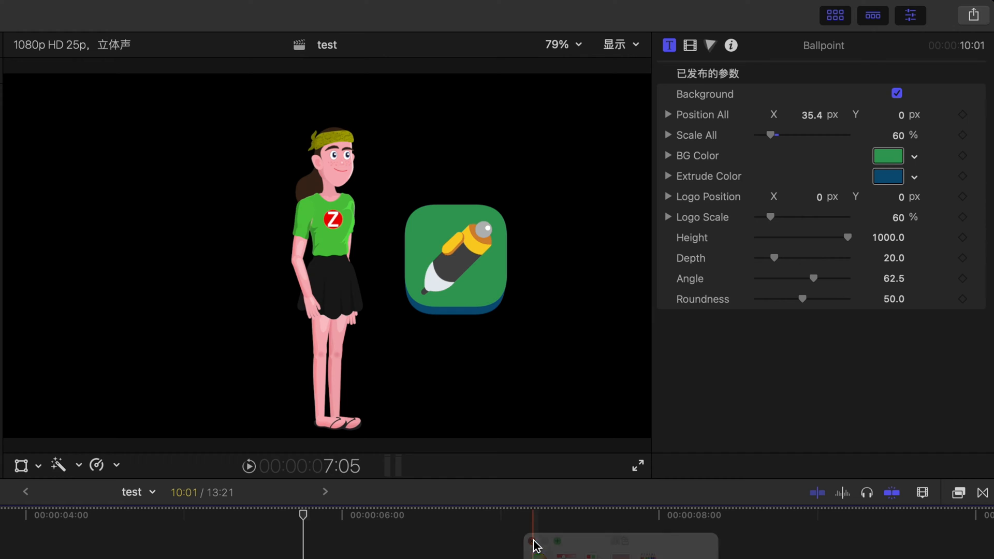
Step: Set the icon's Extrude Color to a dark teal and its Logo Scale to 66%
click(880, 177)
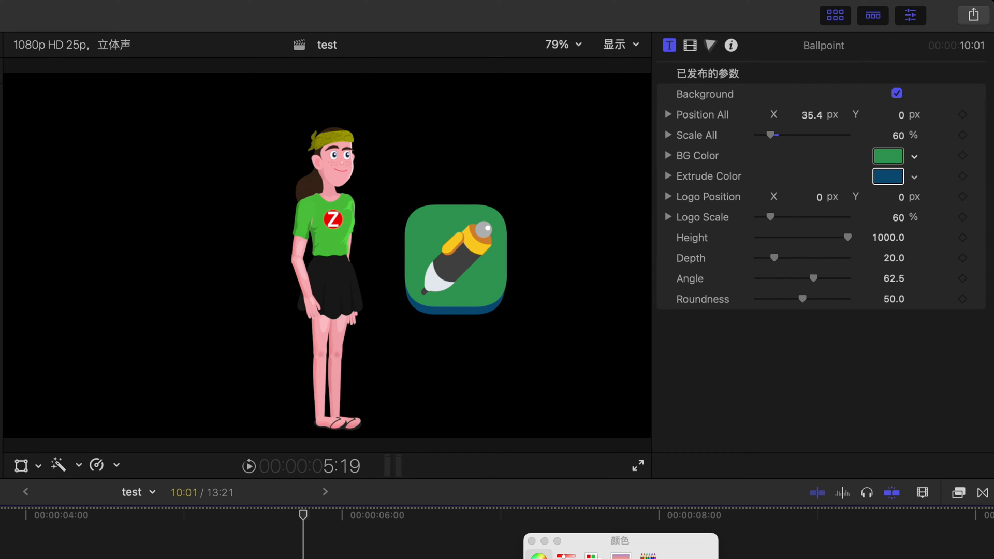
drag(818, 198, 770, 219)
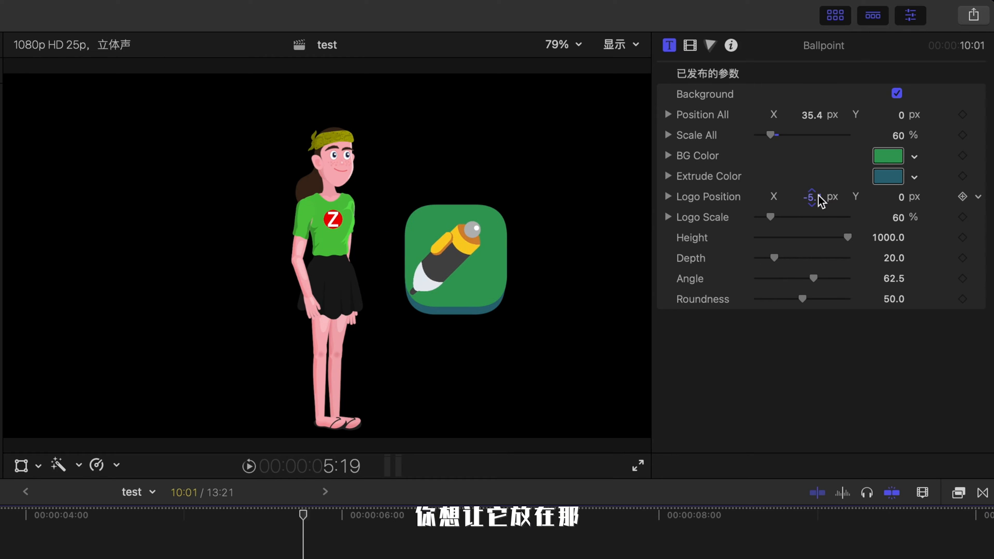
click(819, 198)
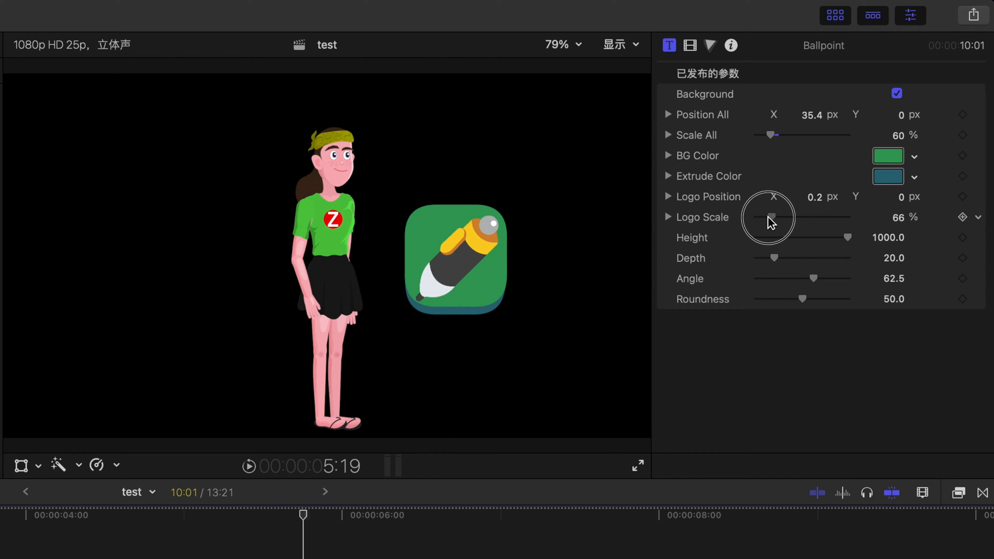
Step: Experiment with the icon's Height, Depth and Roundness sliders
mouse_move(847, 237)
mouse_down()
mouse_move(828, 238)
mouse_move(868, 247)
mouse_move(792, 248)
mouse_move(861, 247)
mouse_move(850, 252)
mouse_up()
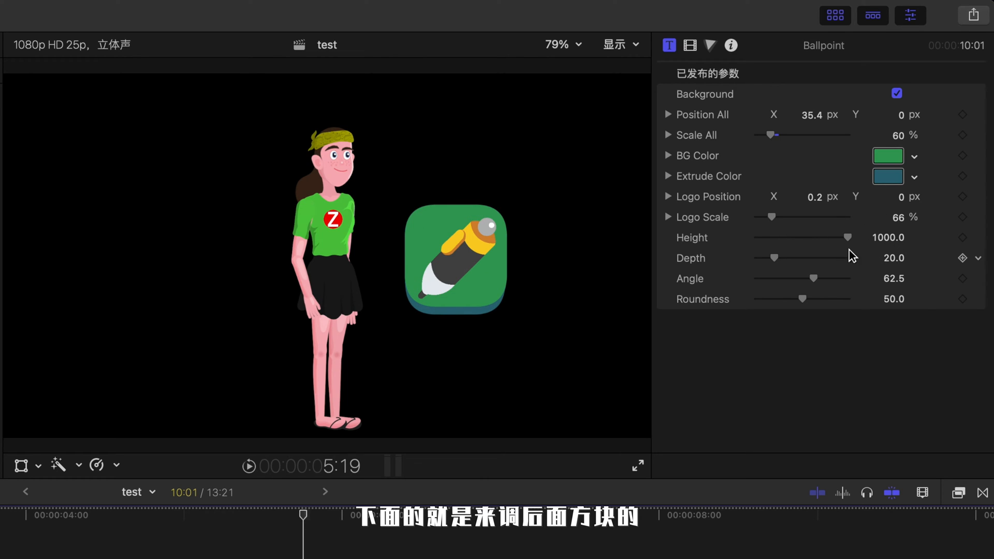
click(810, 258)
drag(803, 299, 811, 318)
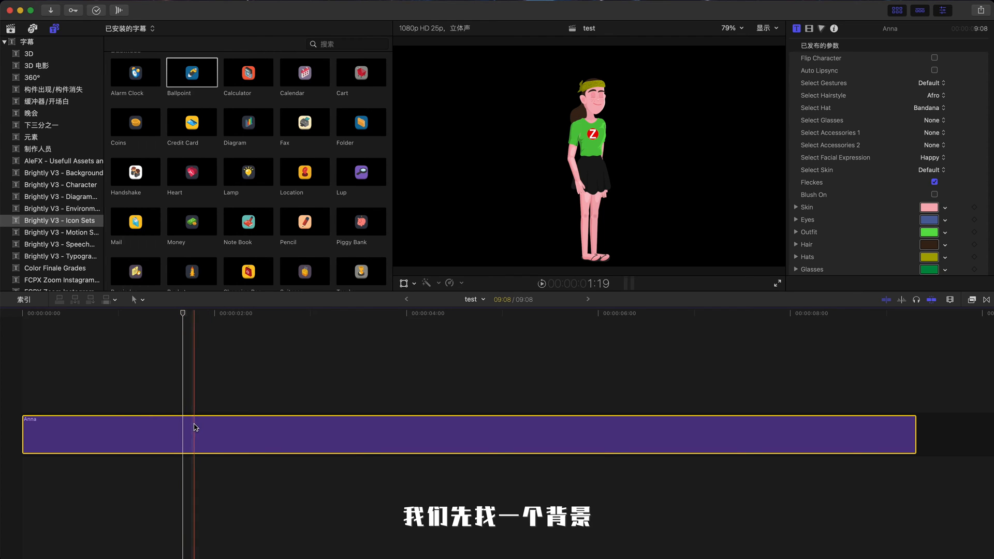
Step: Lift the Anna clip from the storyline and insert the Forest environment beneath it as the background
key(alt+super+Up)
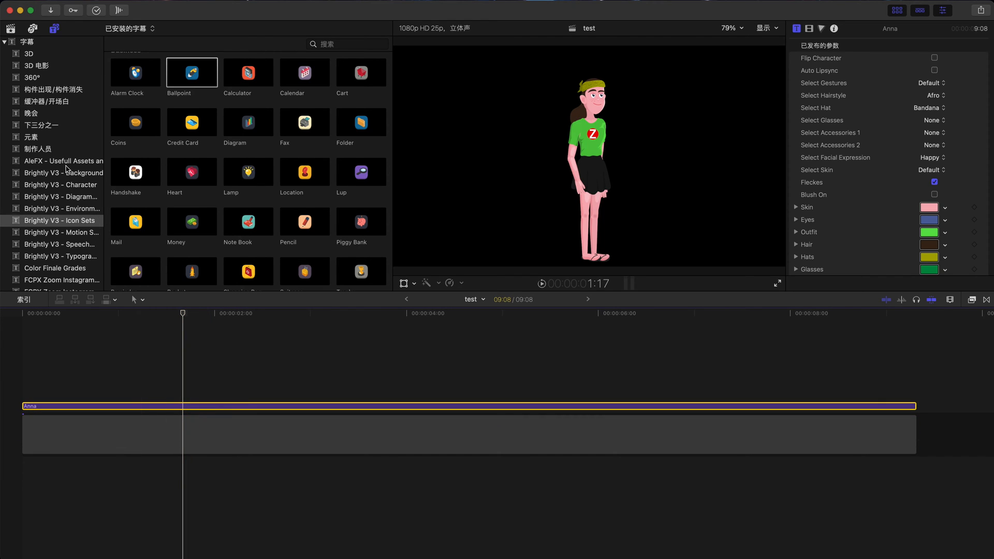
click(92, 174)
click(86, 197)
click(88, 208)
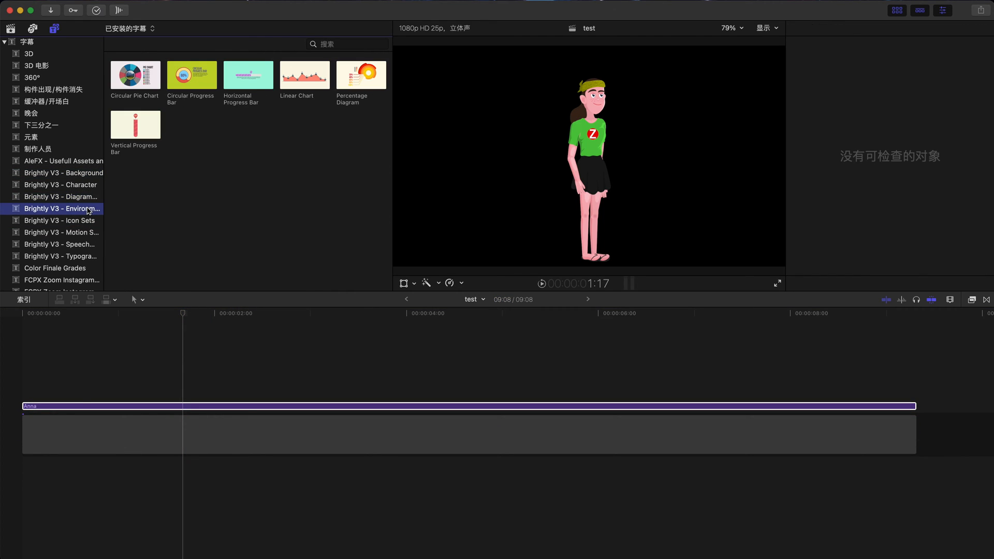
click(181, 172)
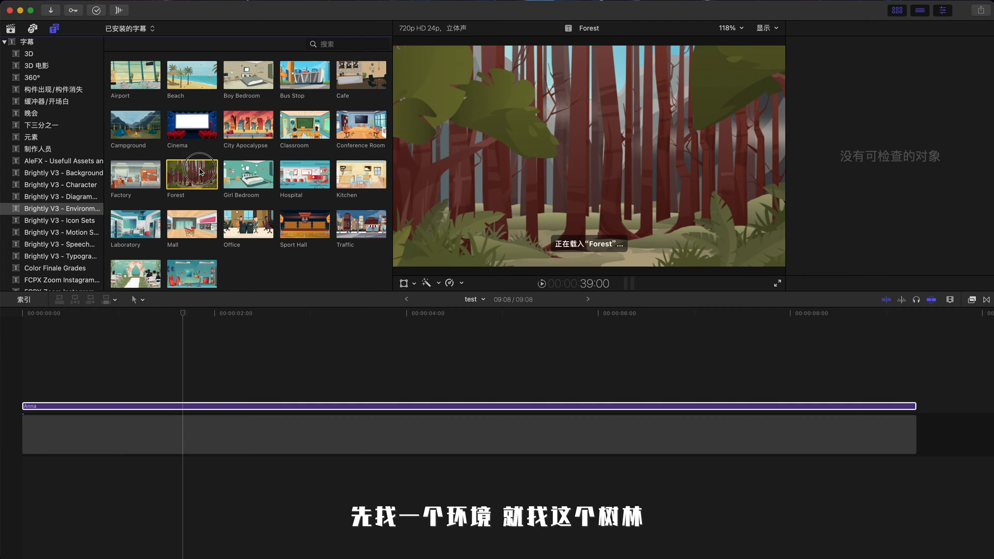
drag(201, 171, 44, 454)
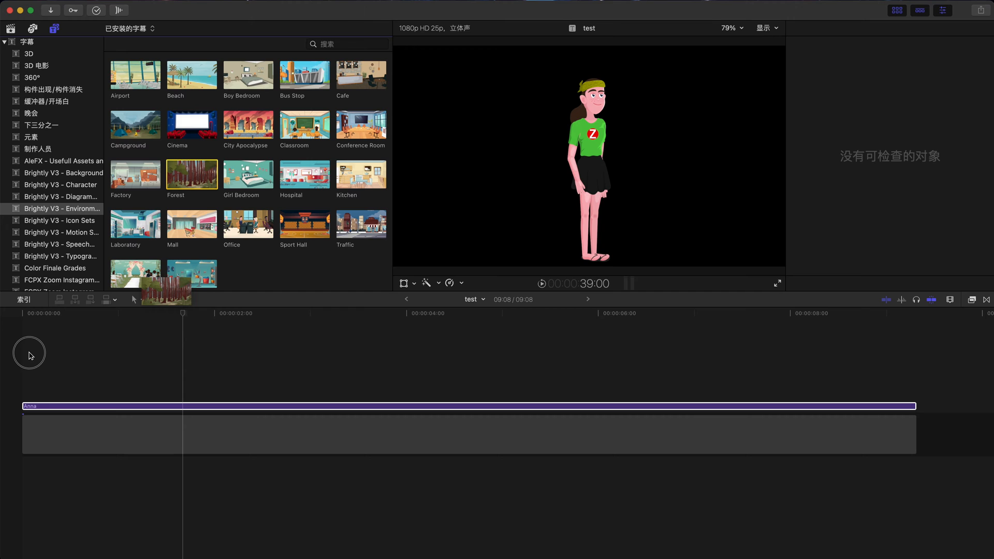
drag(30, 356, 172, 410)
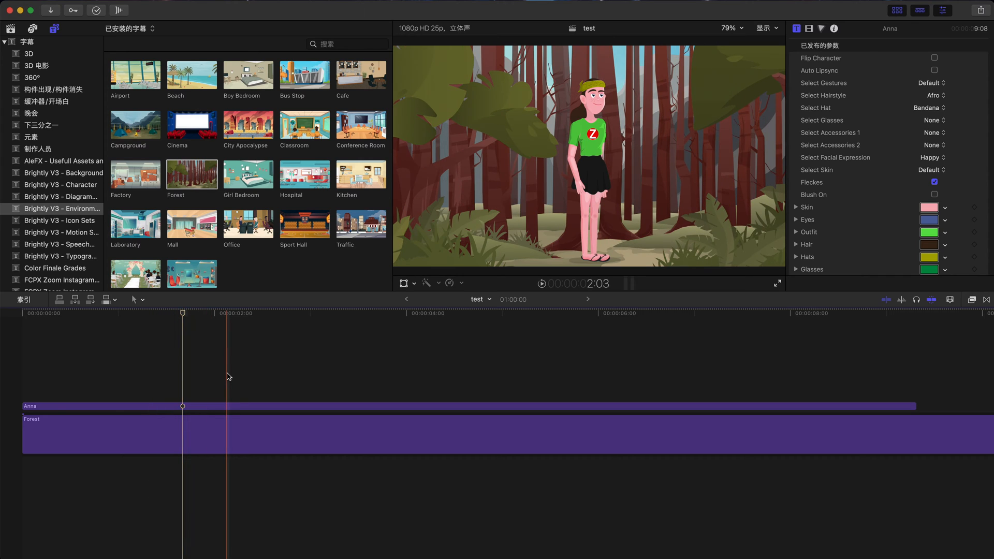
Step: Select the Forest clip and set its Panning to -100 at the playhead
click(278, 372)
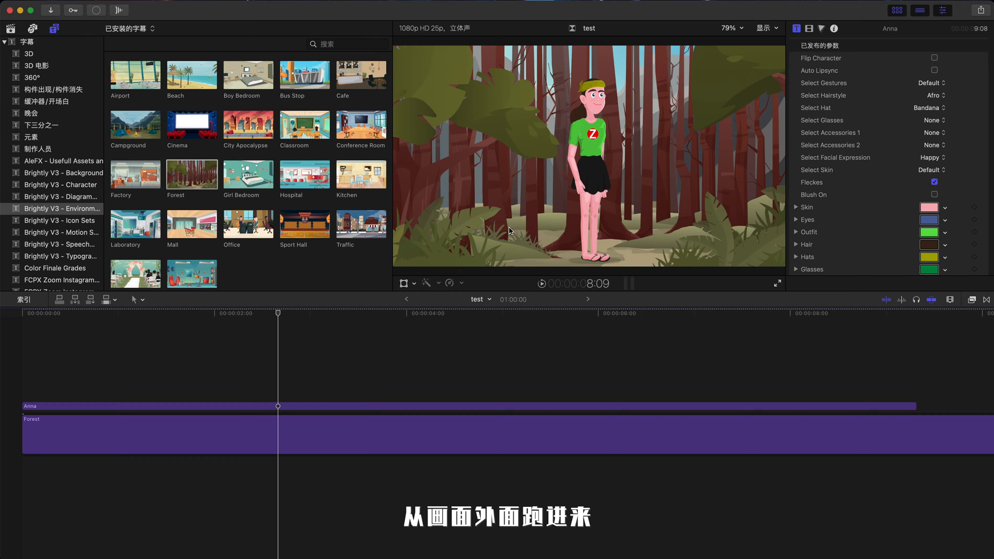
click(278, 430)
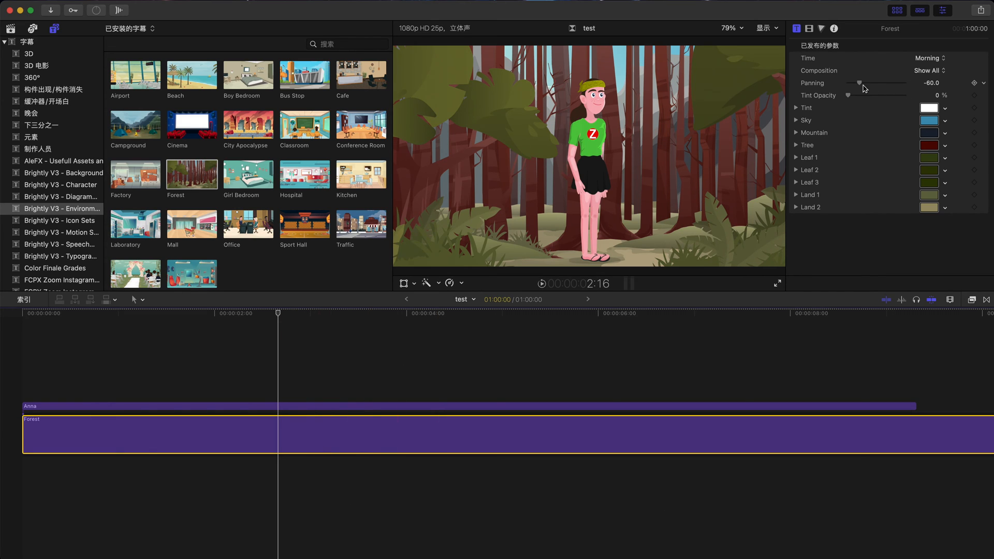
drag(859, 83, 833, 88)
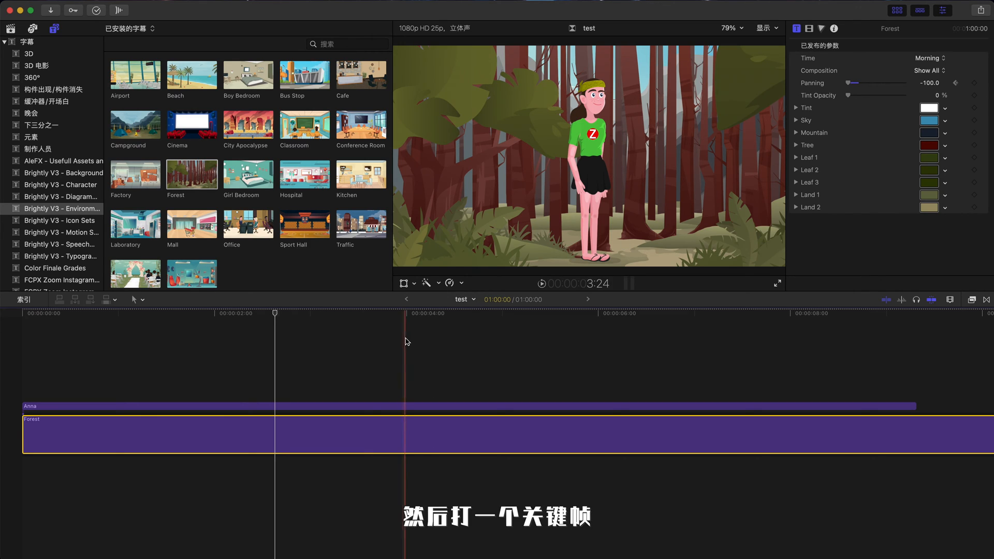
Step: Keyframe a higher Forest Panning value at 6 seconds and play back the pan
click(599, 314)
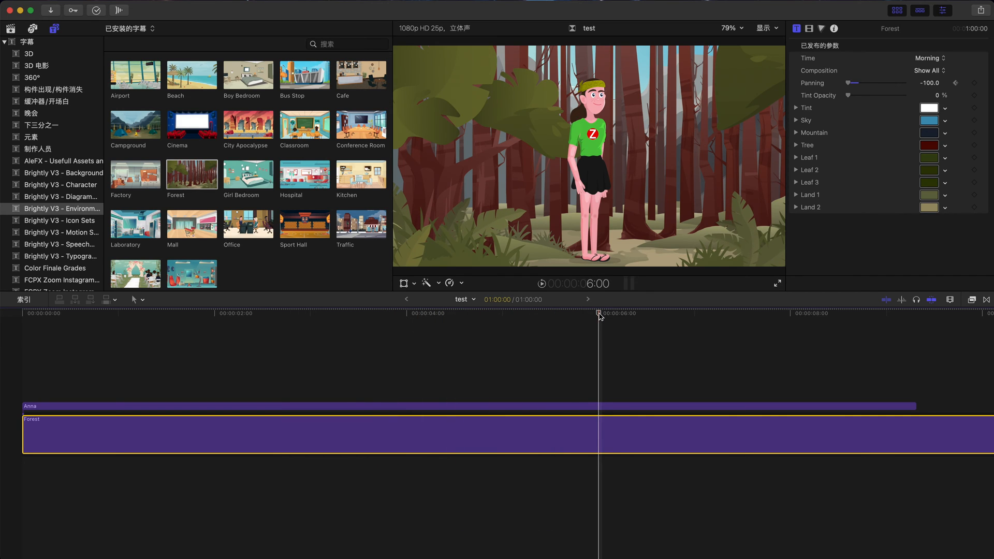
drag(850, 86, 926, 89)
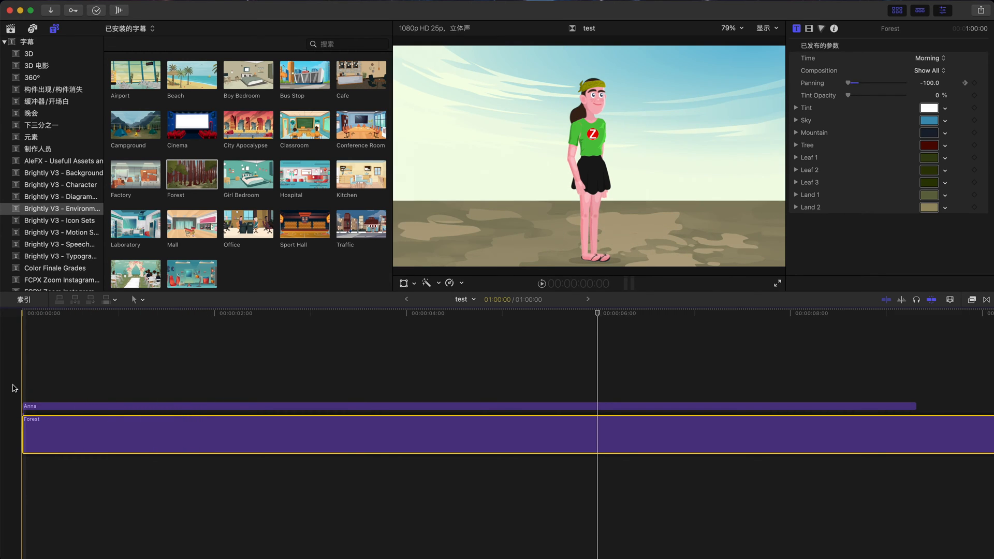
key(space)
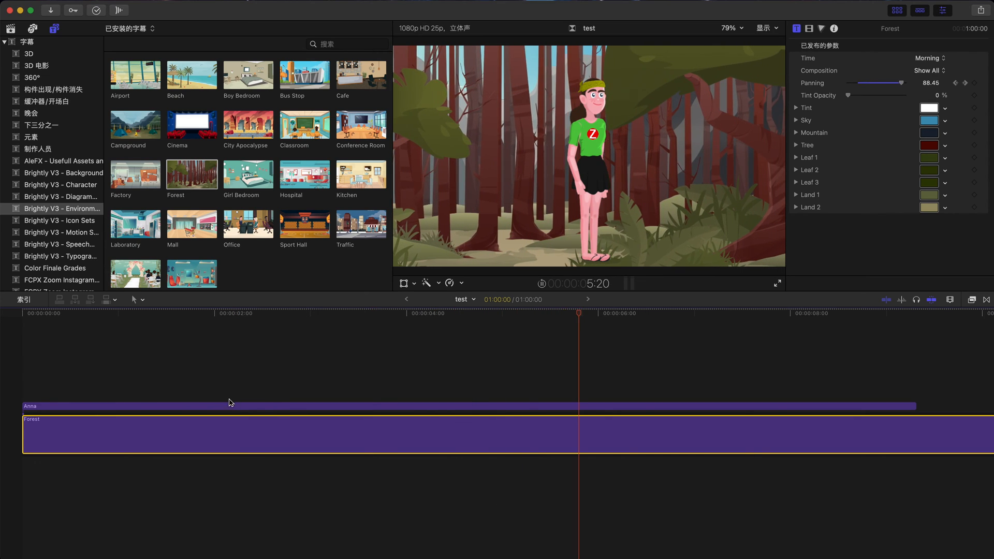
key(space)
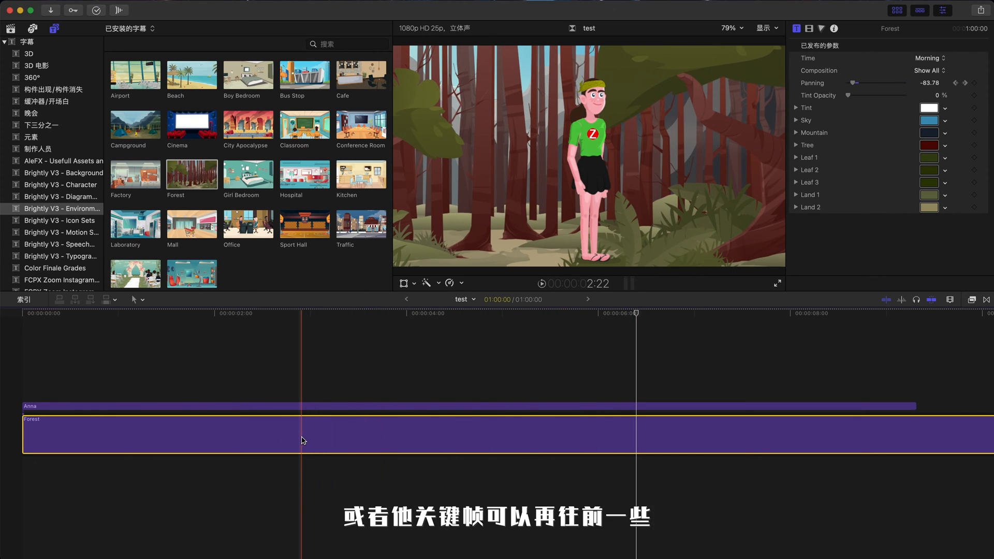
Step: Shift the first Panning keyframe slightly earlier in the video animation editor and preview from the start
key(ctrl+v)
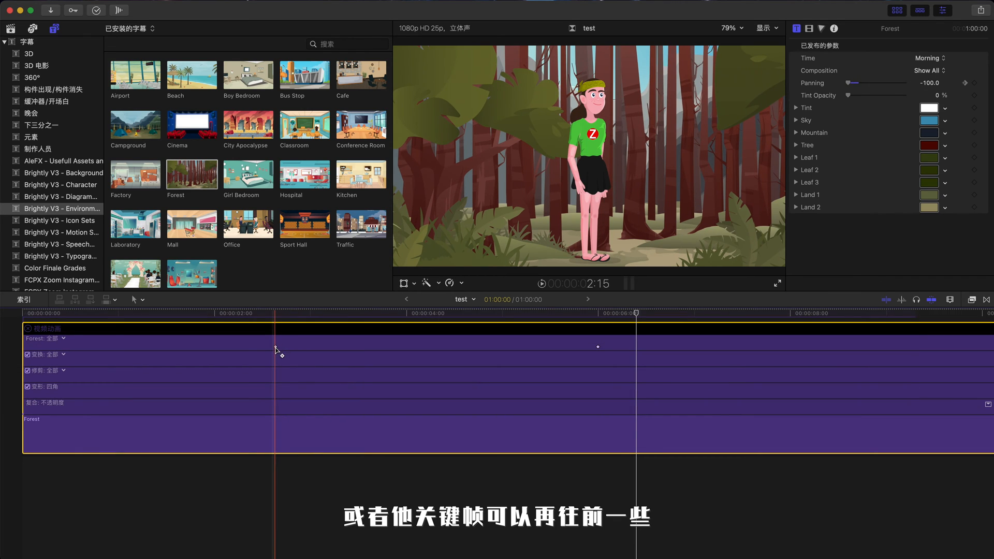
drag(275, 348, 259, 350)
key(ctrl+v)
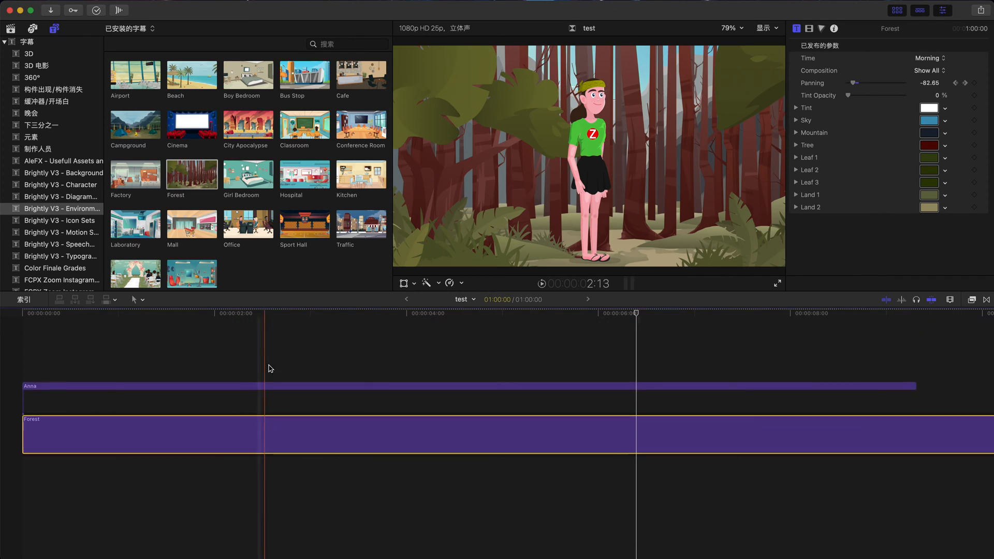
key(Home)
key(space)
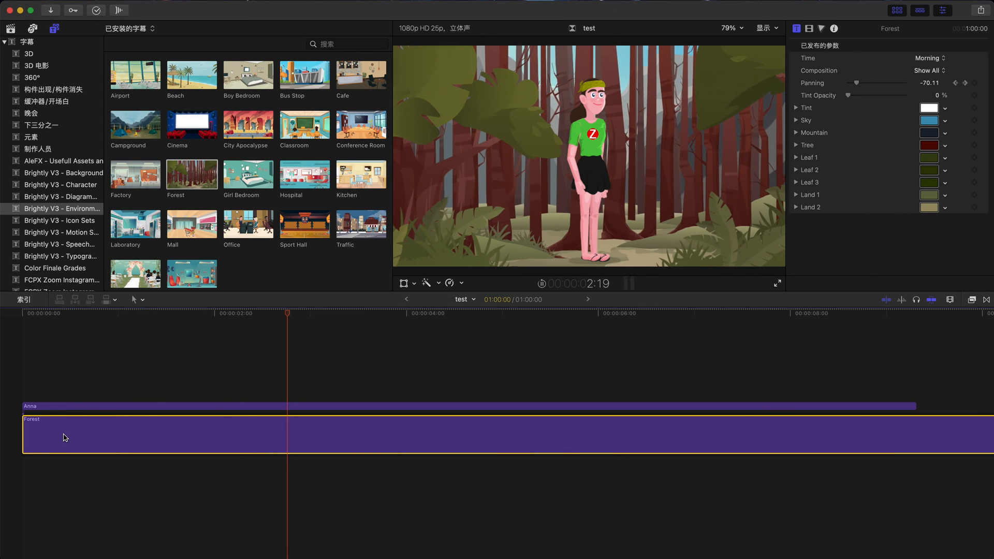
key(space)
Step: Move the first Panning keyframe to the very start of the Forest clip and preview again
key(ctrl+v)
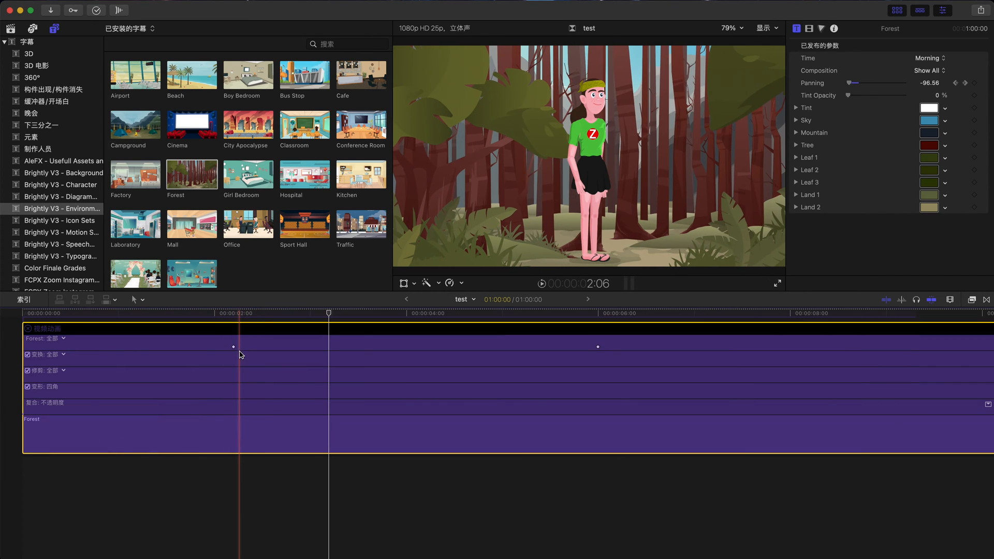
drag(238, 352, 11, 355)
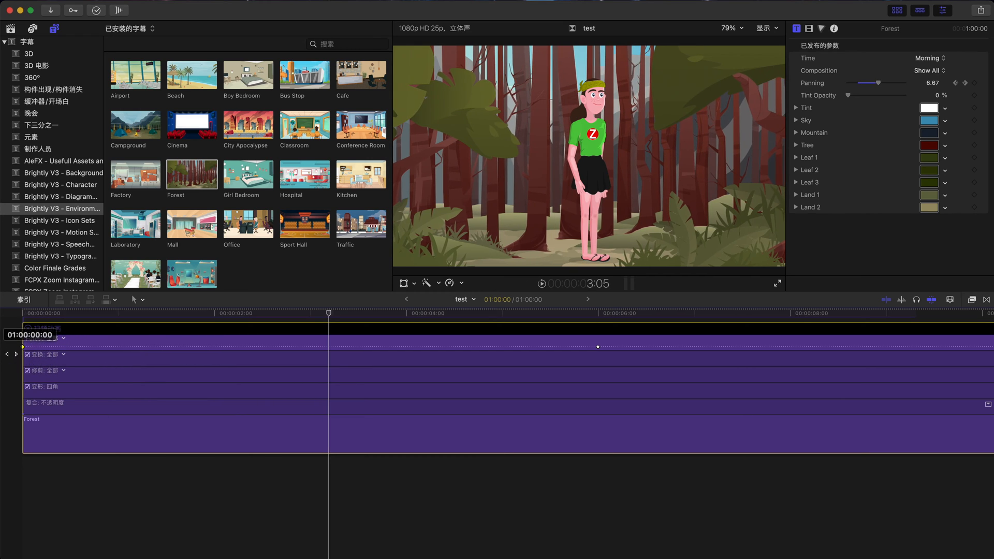
key(ctrl+v)
key(Home)
key(space)
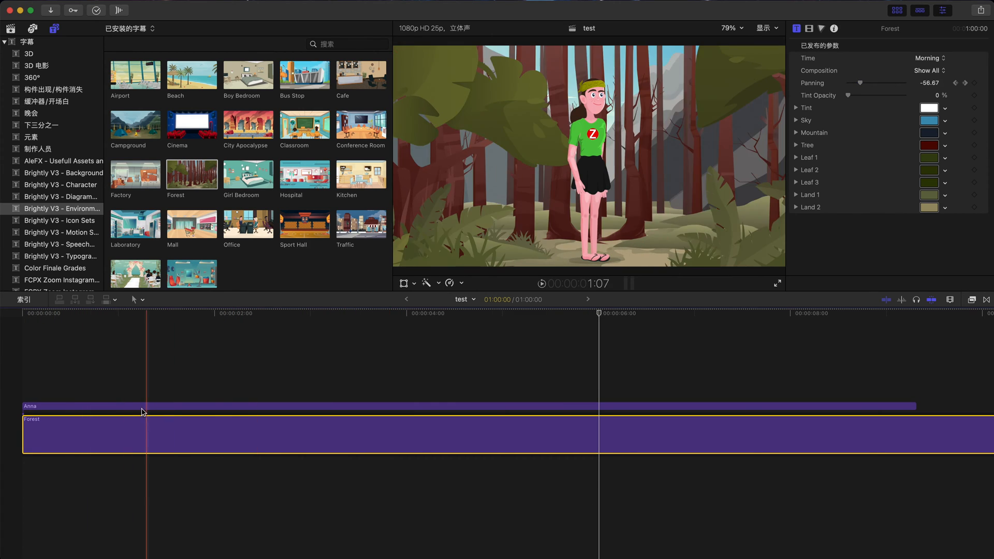
Step: Set Anna's gesture to Running and play back the result
click(141, 409)
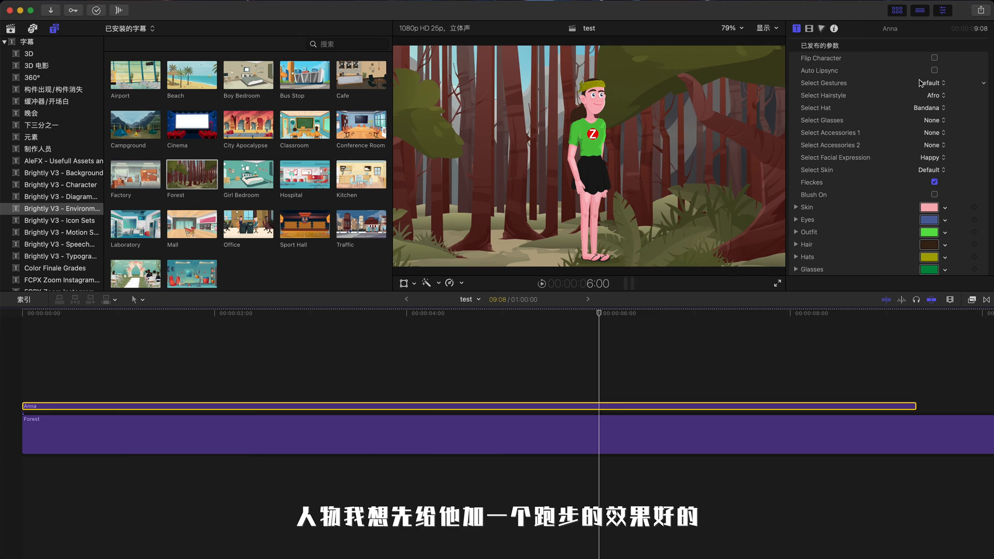
click(934, 84)
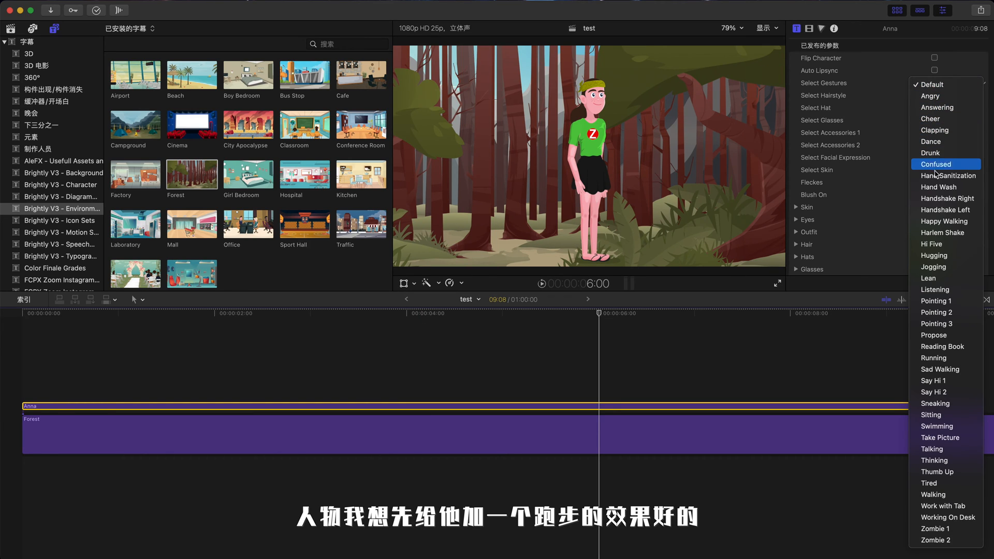
click(948, 358)
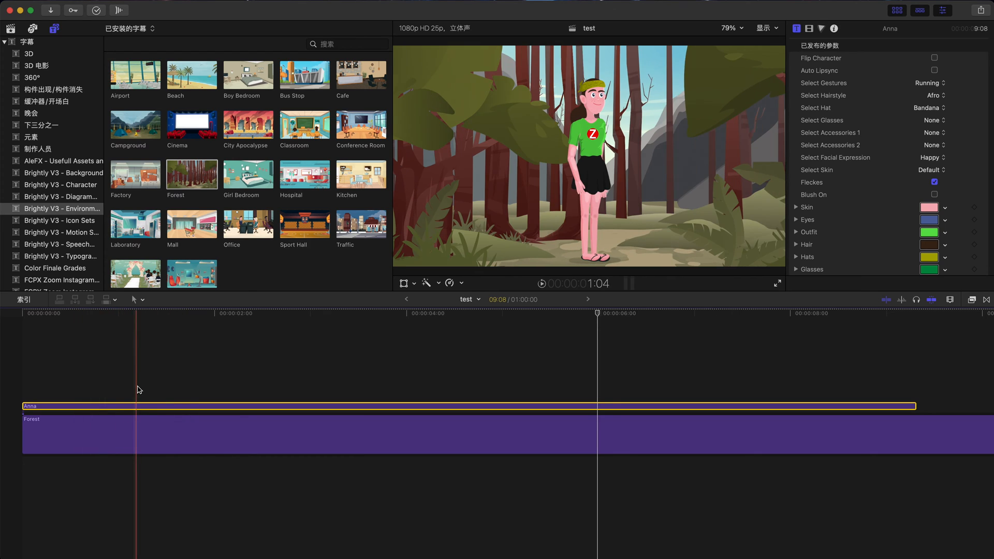
key(space)
key(space)
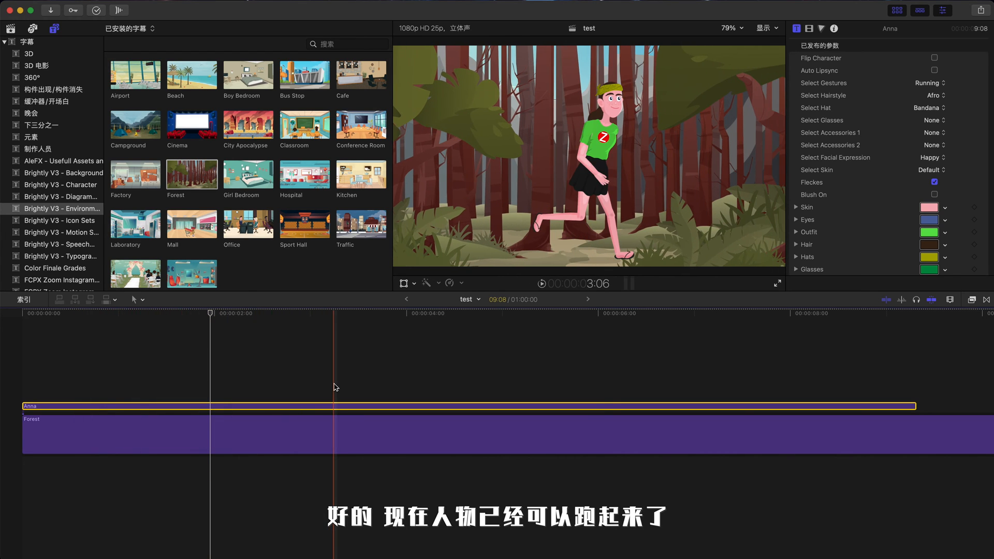
Step: Set Anna's Character Position X to -130 px to place her off-screen
scroll(845, 180, down, 5)
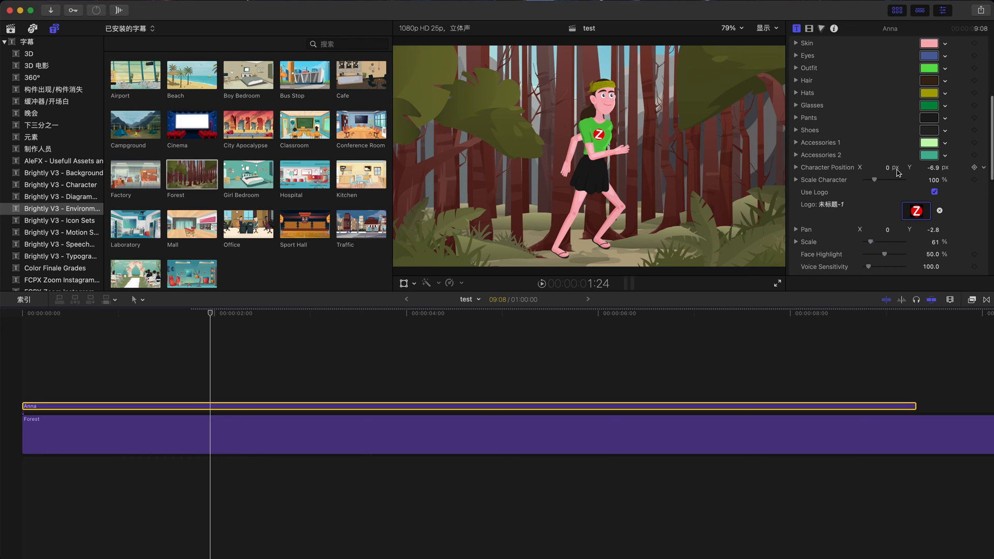
drag(887, 167, 886, 158)
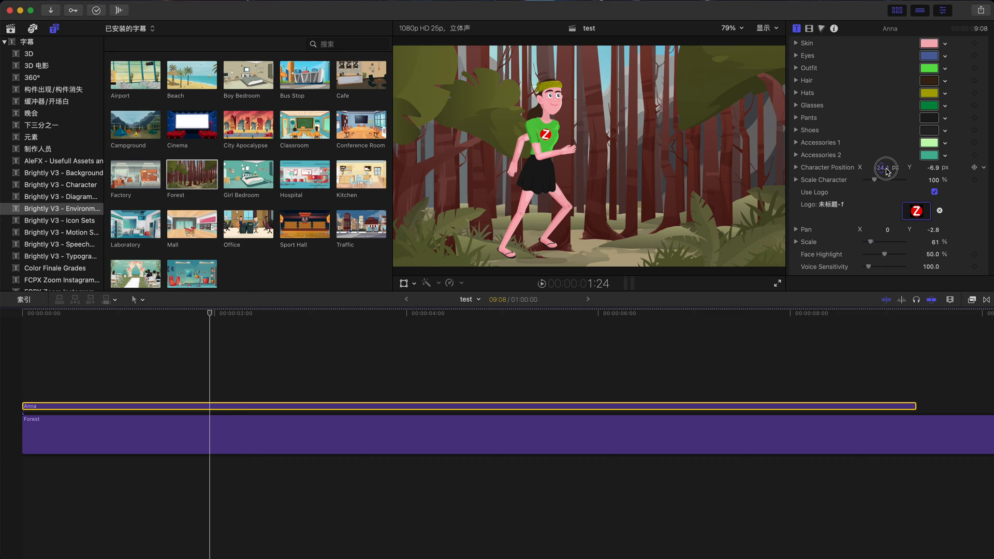
drag(881, 167, 880, 169)
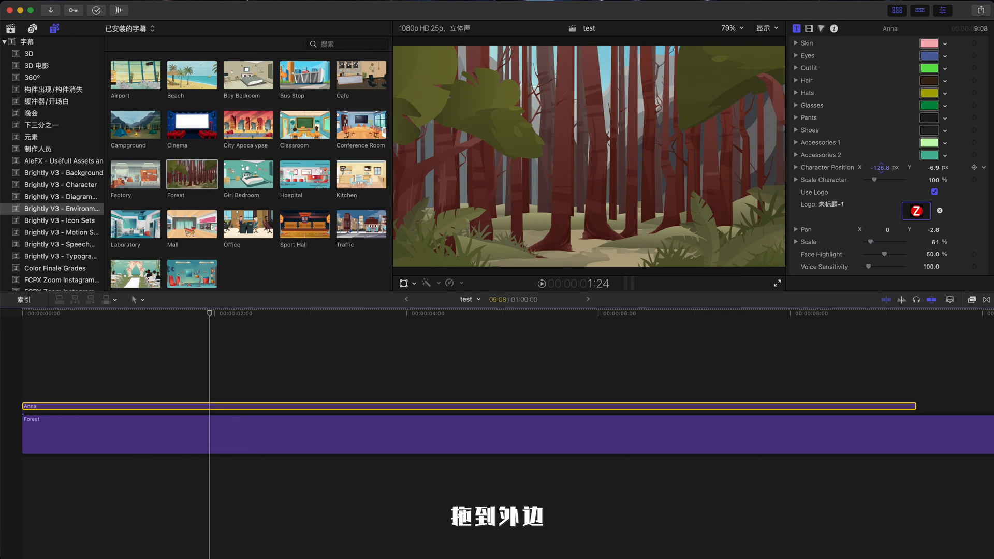
Step: Keyframe Anna's Character Position at the clip start and set X to 0 px at about 3 seconds in
click(974, 167)
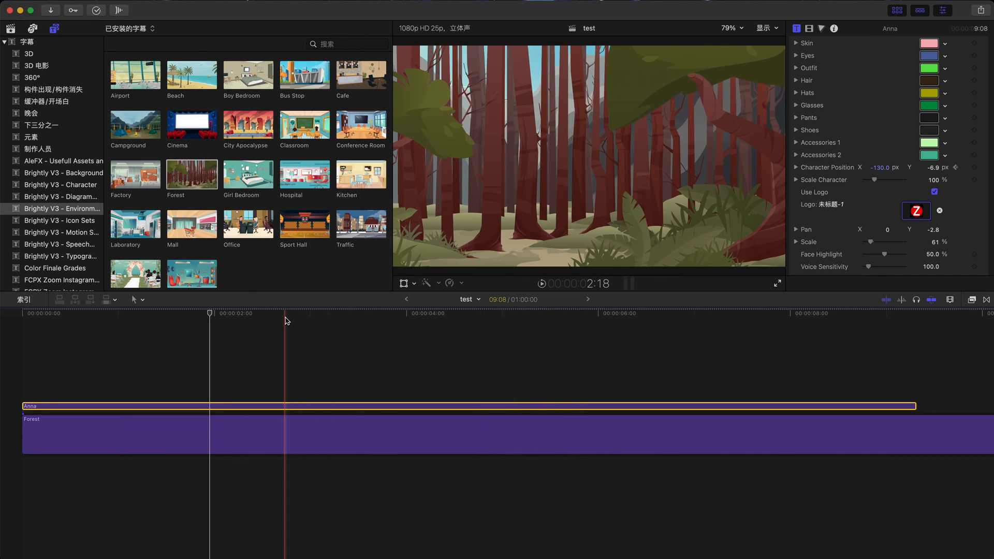
click(328, 314)
drag(328, 316, 326, 317)
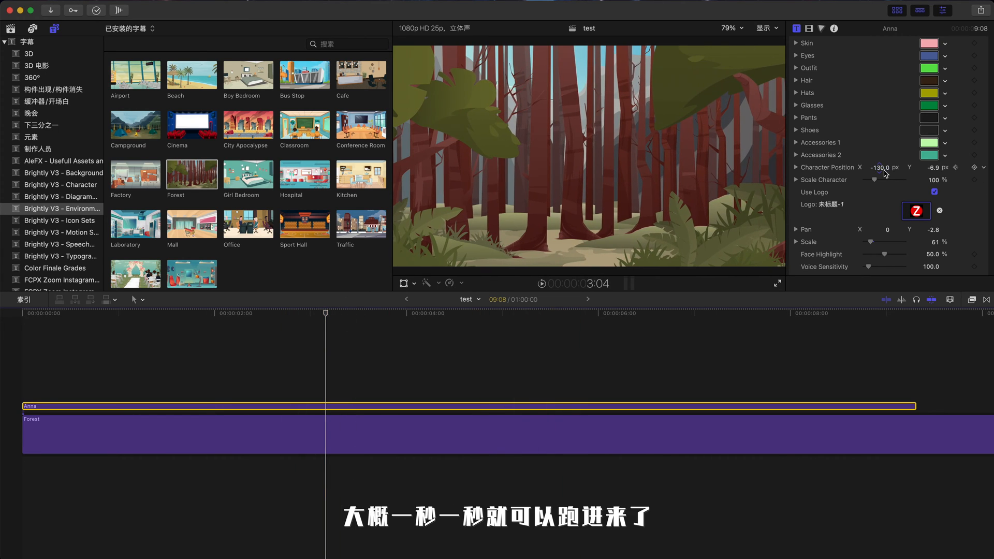
click(884, 171)
text(0)
key(Return)
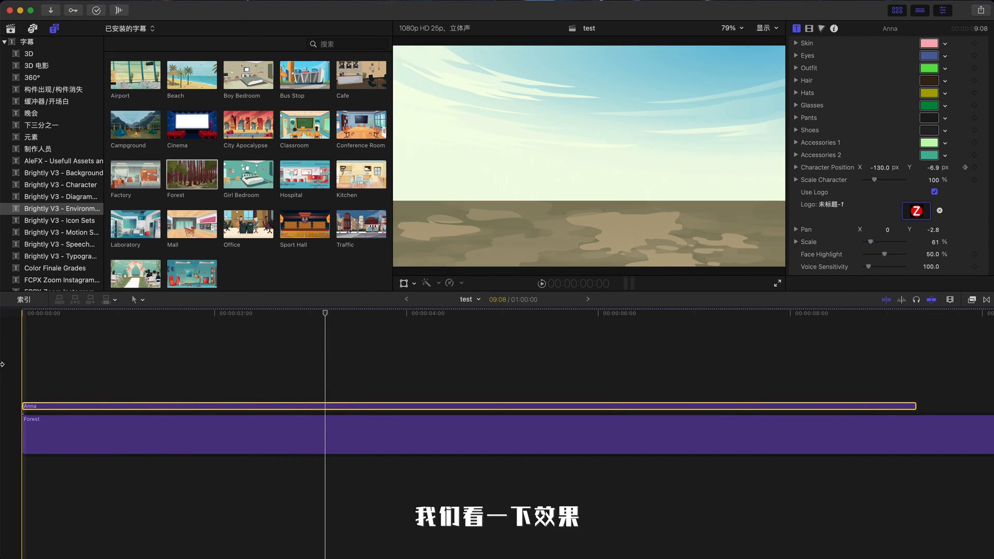
Step: Preview the run, split Anna's clip at about 3:19 where she reaches mid-frame, and select the second part
key(space)
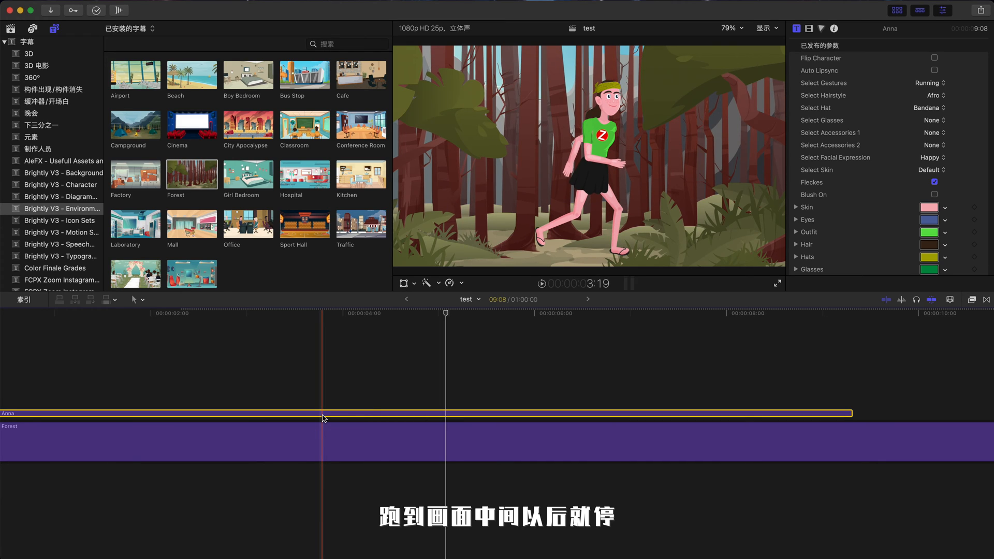
key(super+b)
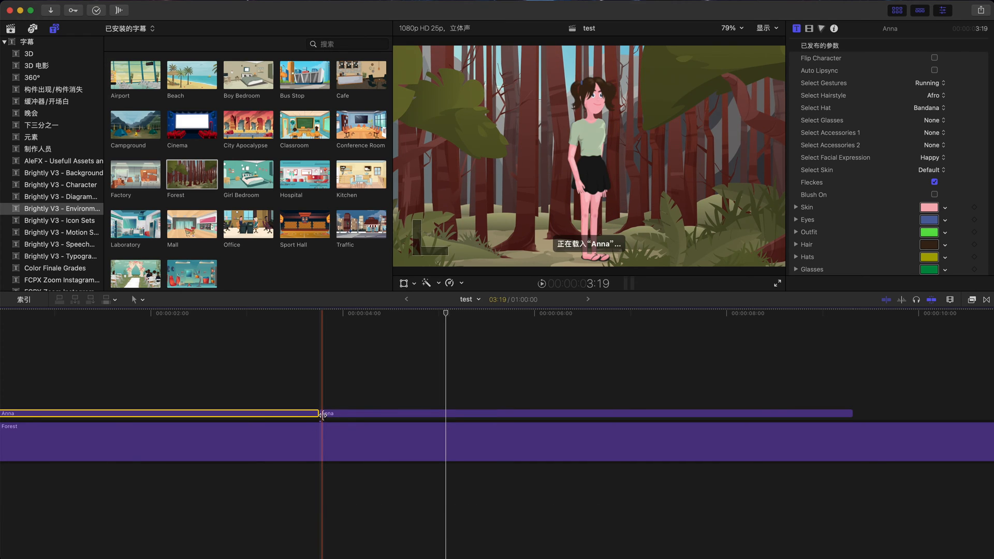
click(344, 414)
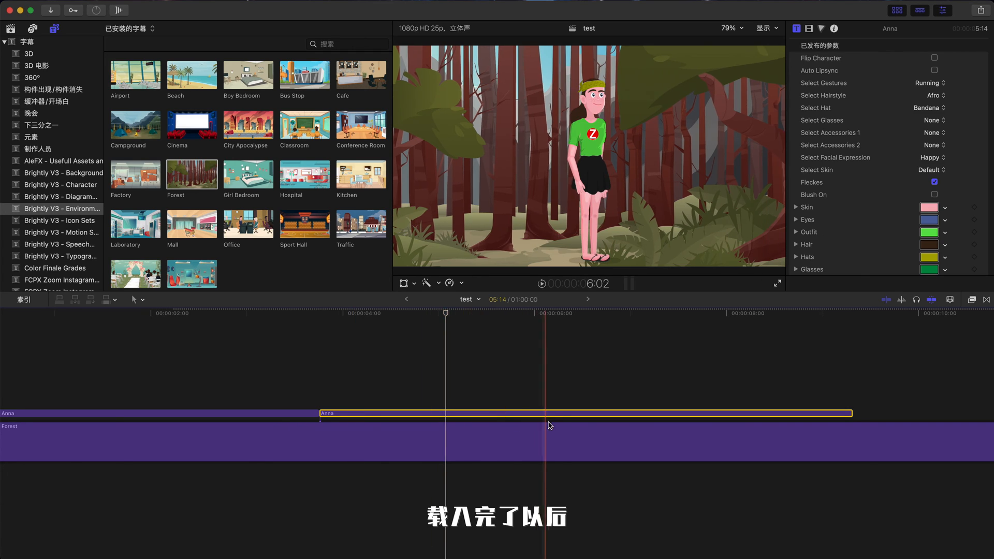
Step: Set the second Anna clip's gesture to Default
click(929, 84)
scroll(936, 85, up, 5)
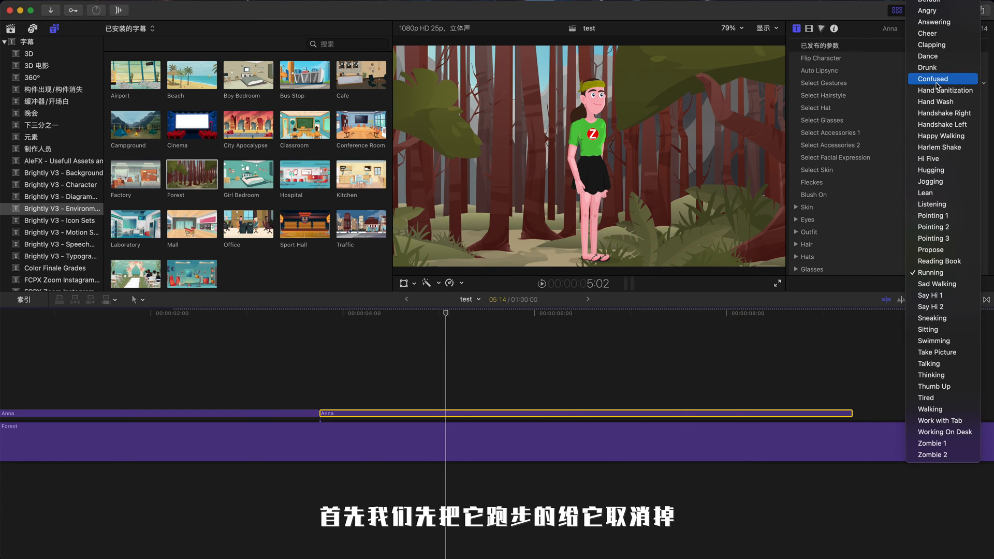
click(954, 1)
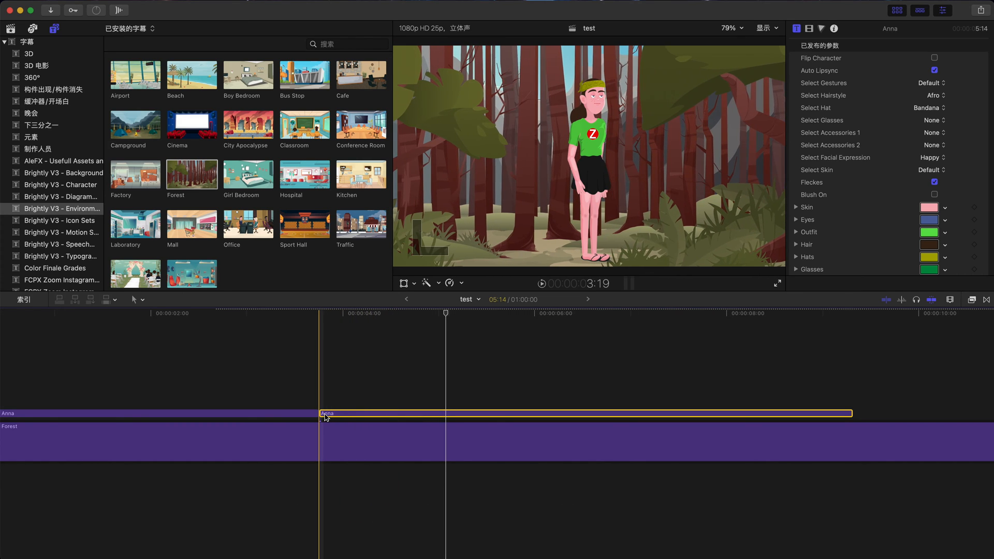
Step: Turn the second Anna clip into a compound clip named 说话
drag(325, 417, 409, 419)
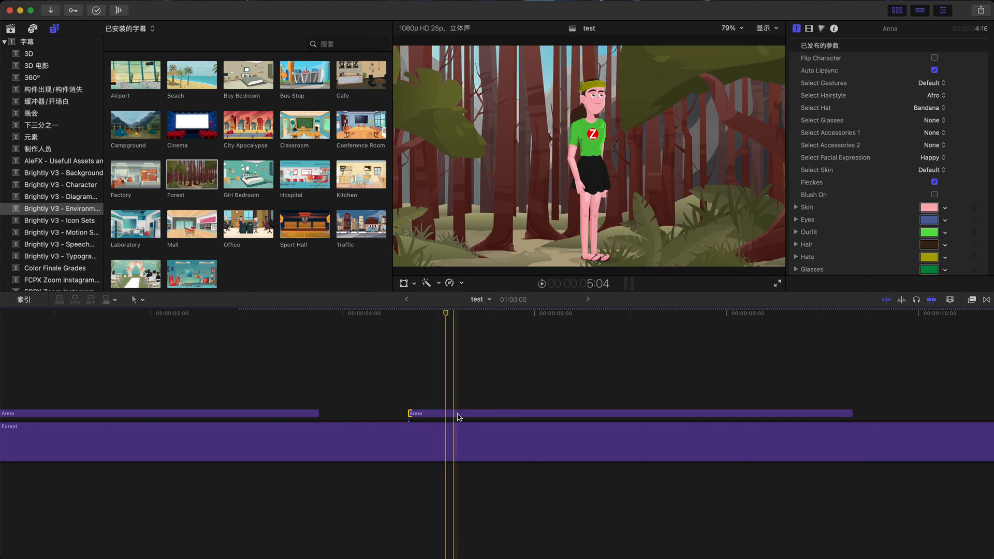
key(super+z)
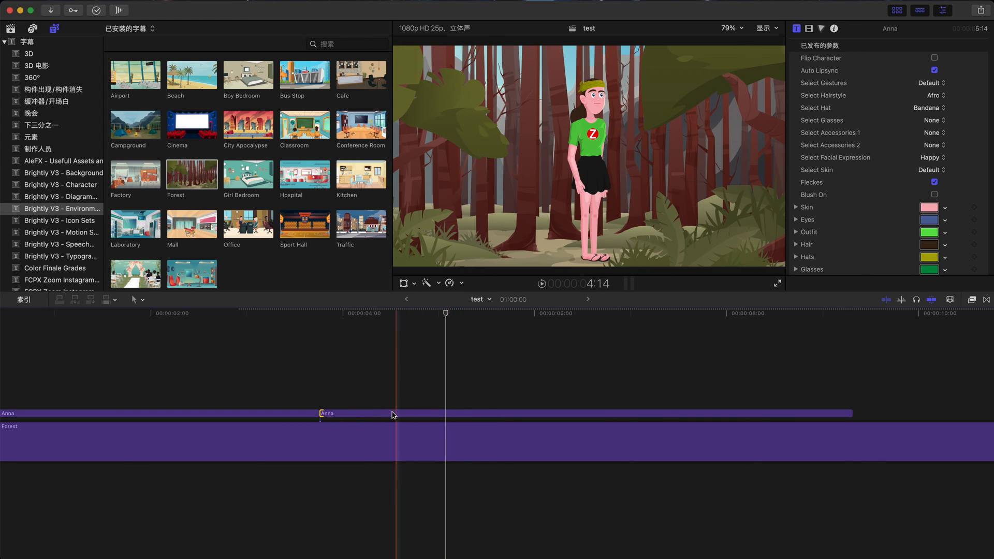
click(400, 413)
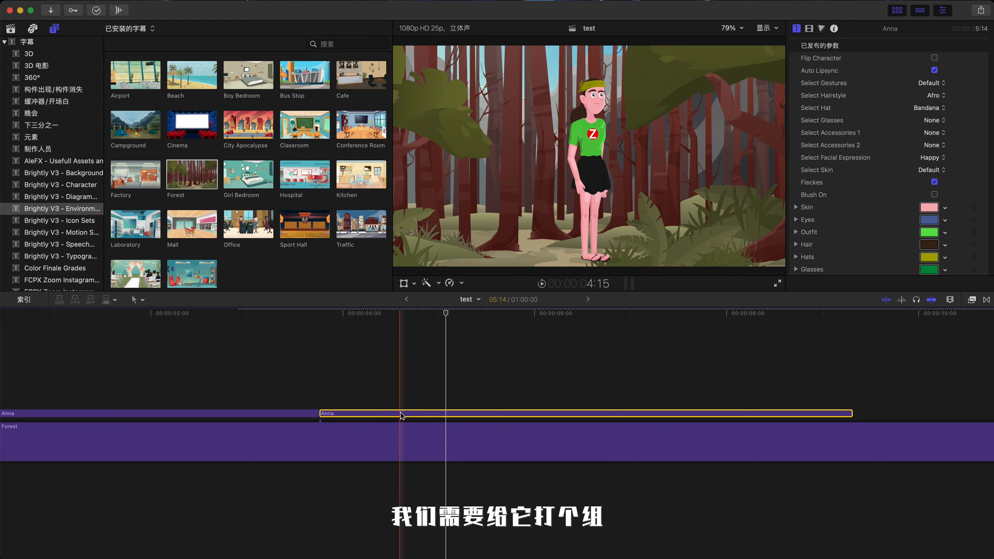
key(alt+g)
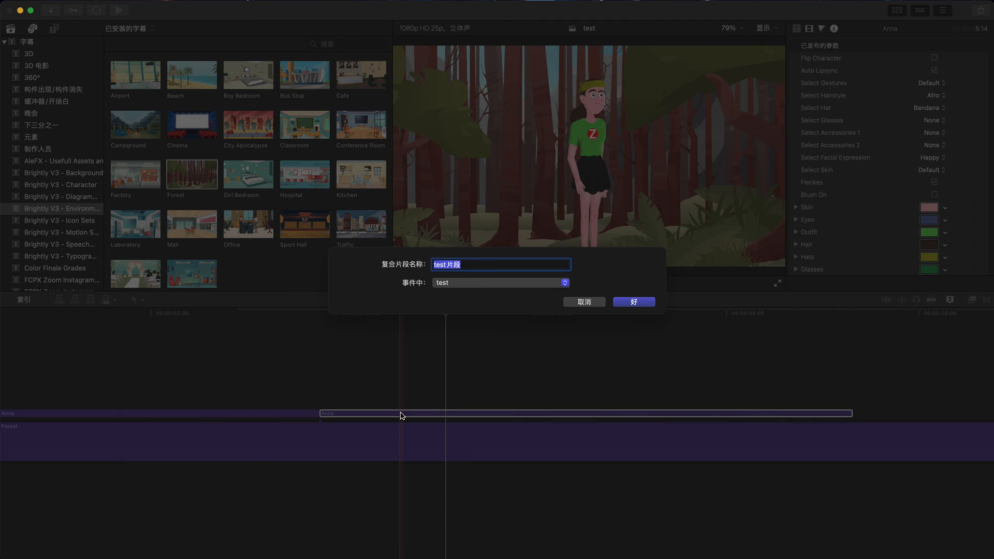
text(s)
key(Return)
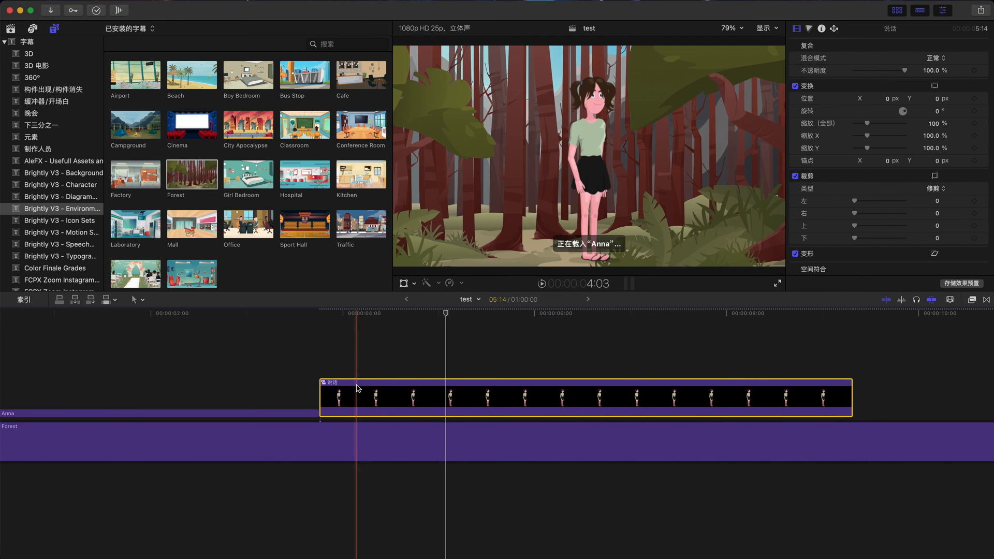
Step: Open the 说话 compound clip and add the 未命名项目 audio clip beneath Anna
double_click(463, 401)
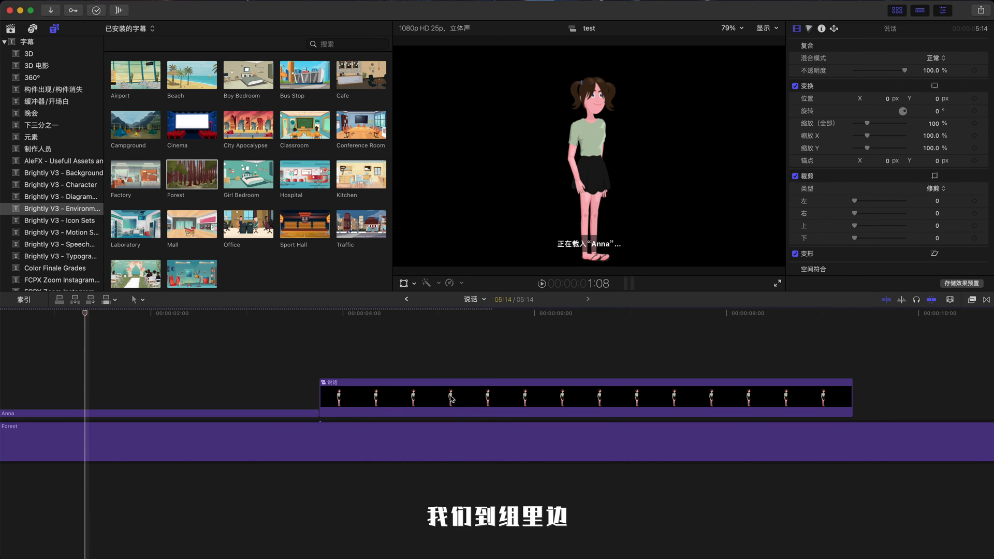
click(11, 29)
click(198, 149)
drag(198, 149, 119, 527)
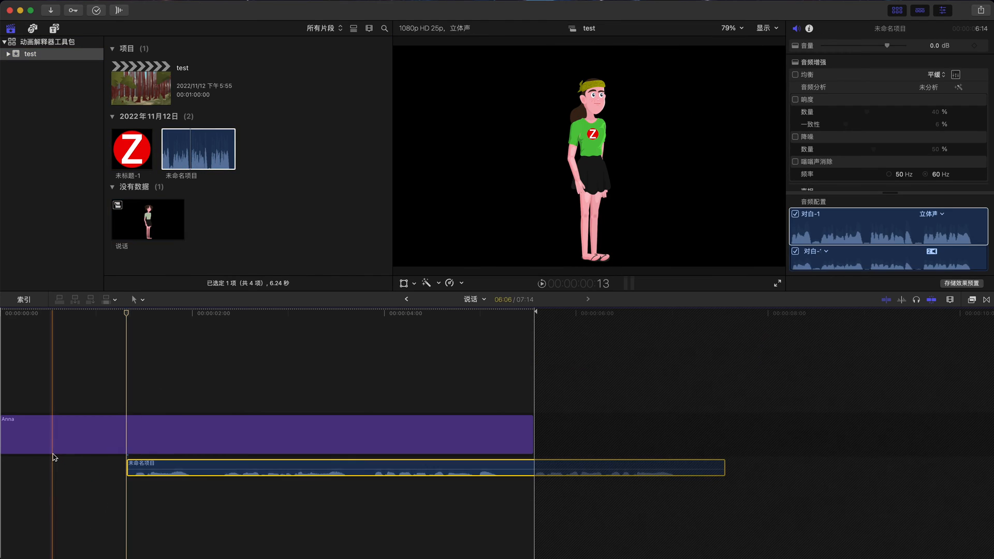
Step: Shift the audio clip earlier inside the compound clip
scroll(67, 458, left, 2)
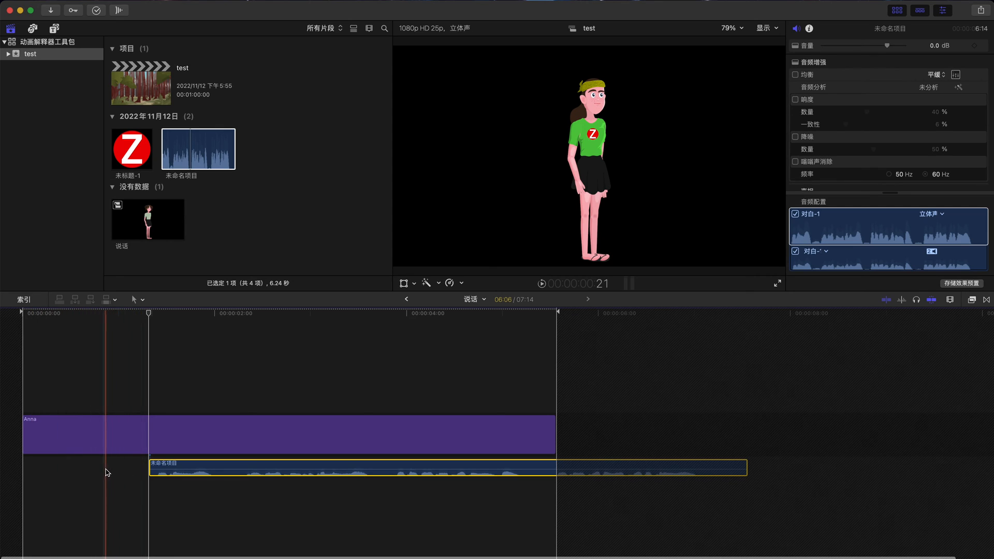
click(107, 472)
drag(167, 467, 119, 467)
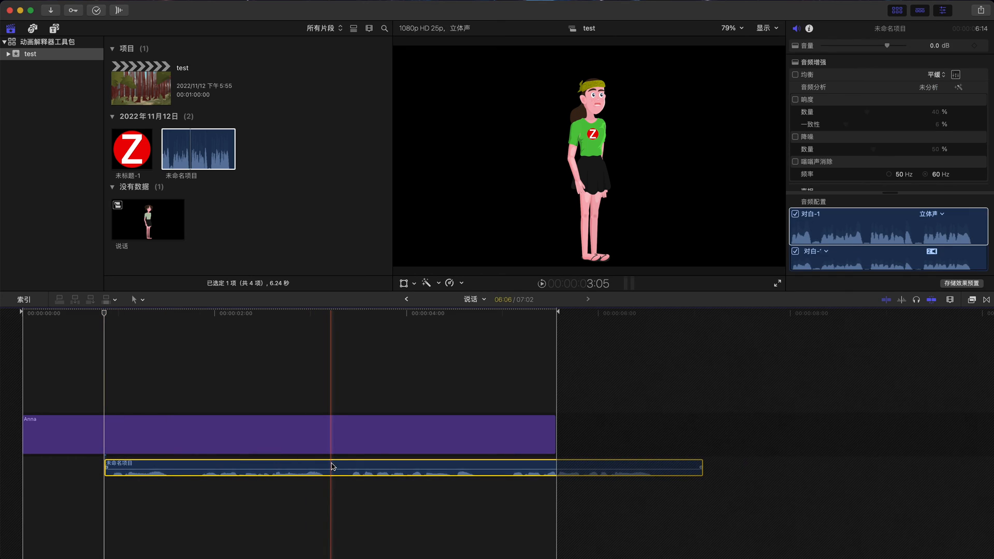
Step: Split the audio at about 3:05 and delete the trailing part
key(super+b)
click(352, 467)
key(BackSpace)
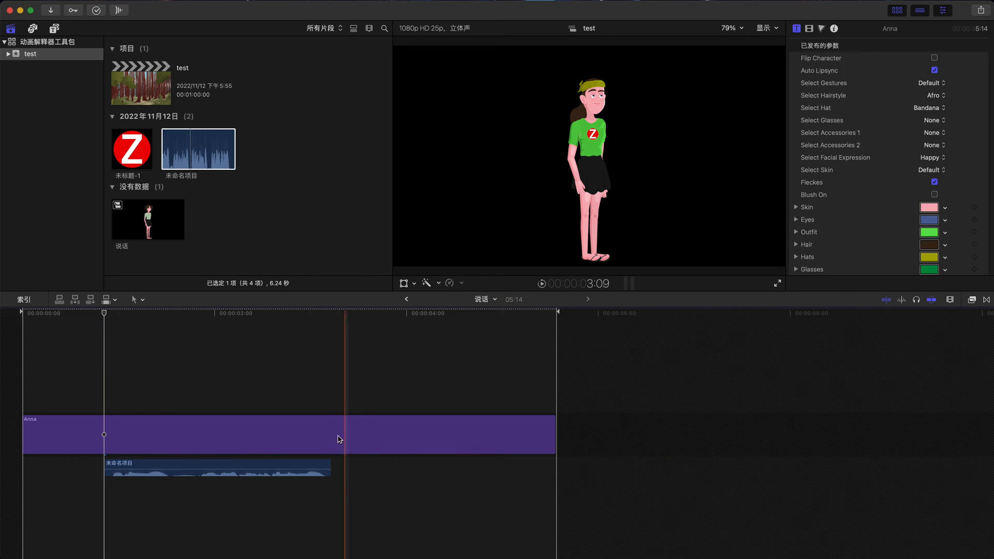
Step: Return to the main timeline, cut off the 说话 clip's start at about 4:17, and slide it back against the running clip
click(408, 300)
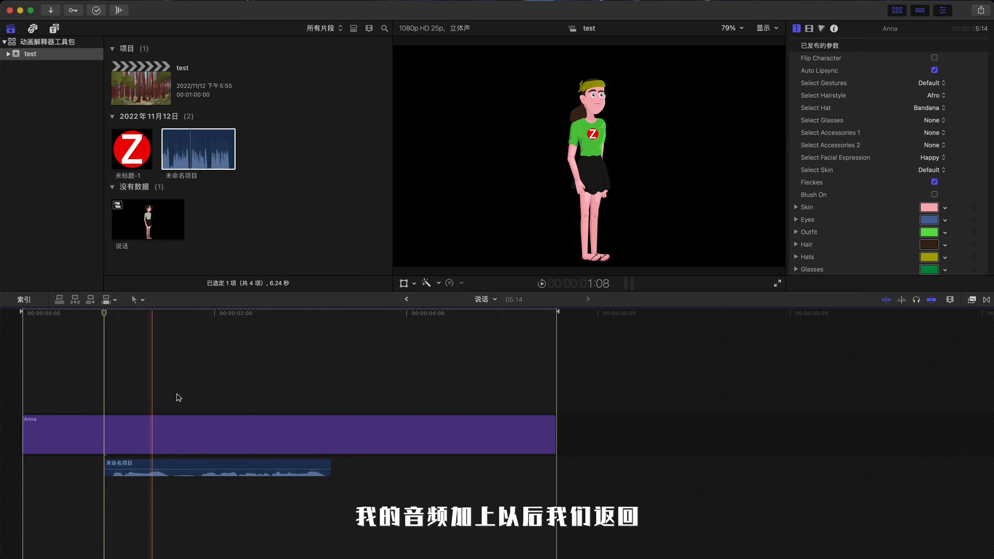
click(406, 300)
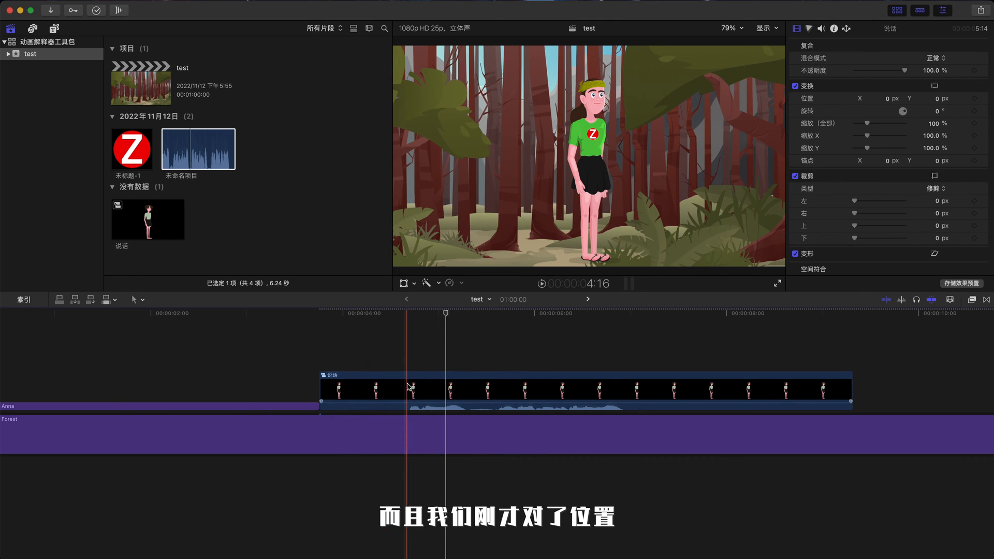
click(410, 385)
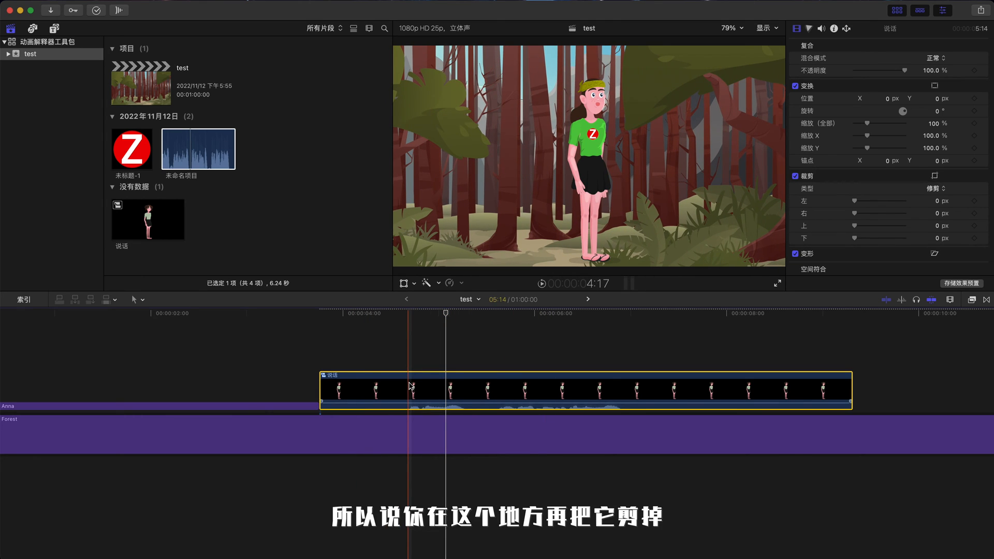
key(cmd+b)
key(BackSpace)
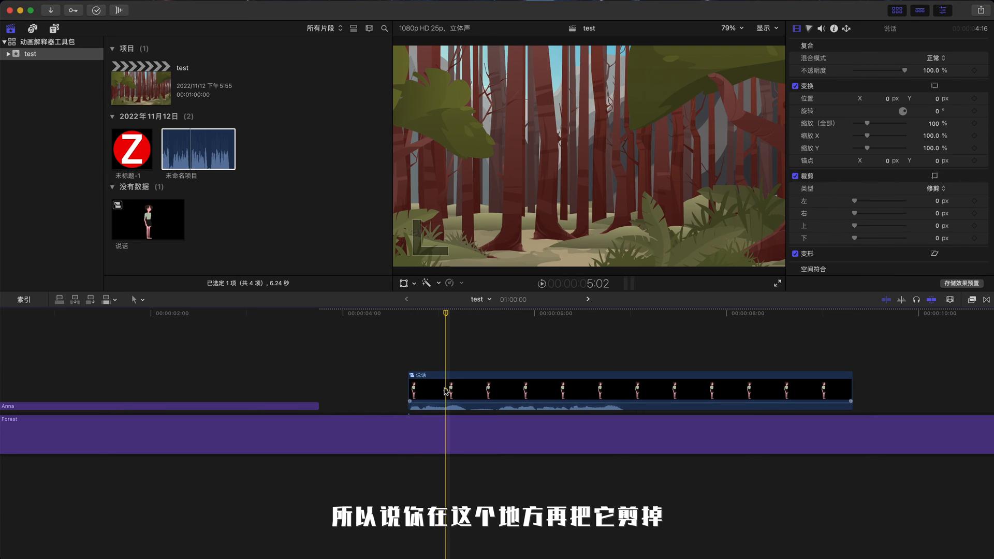
drag(444, 391, 354, 391)
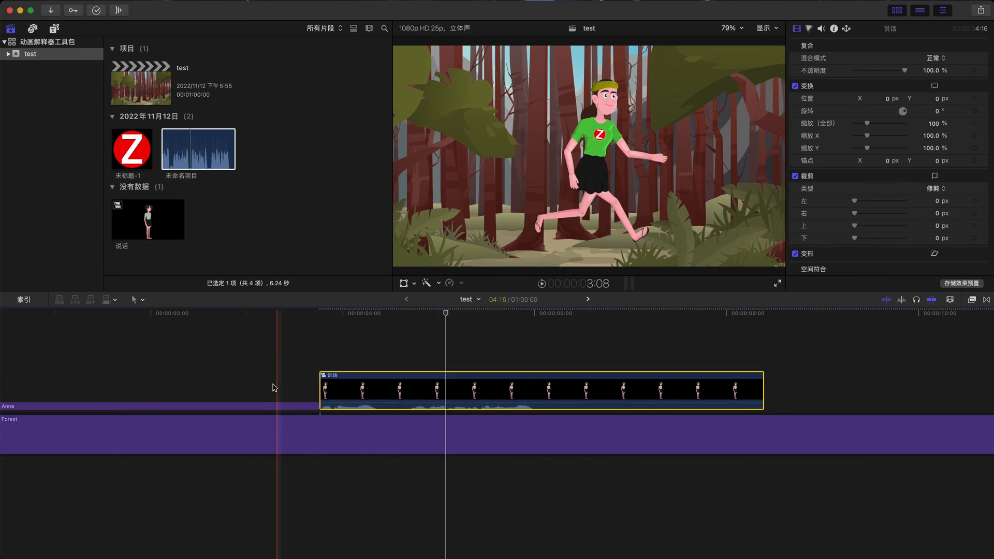
scroll(207, 388, left, 3)
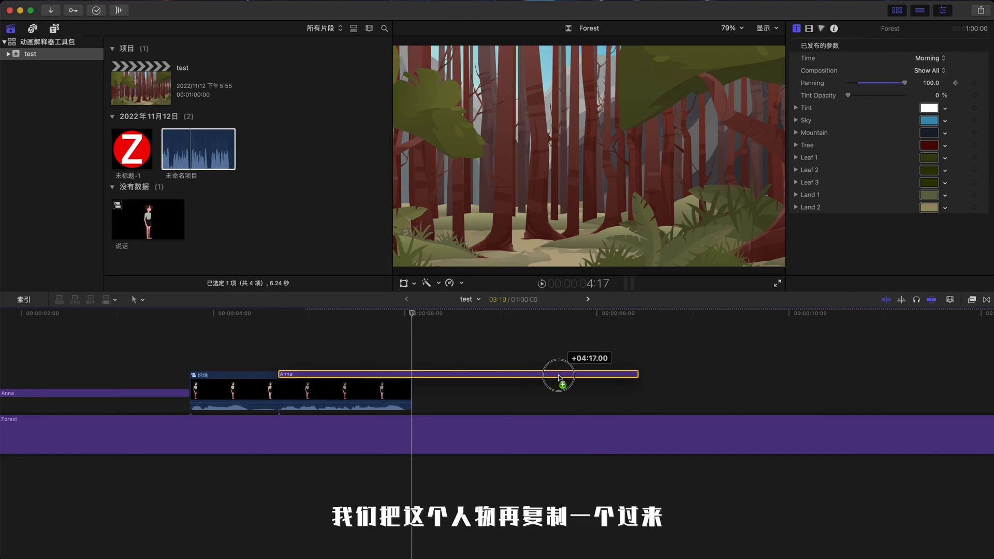
Step: Duplicate an Anna clip and place it directly after the 说话 clip
drag(561, 382, 560, 381)
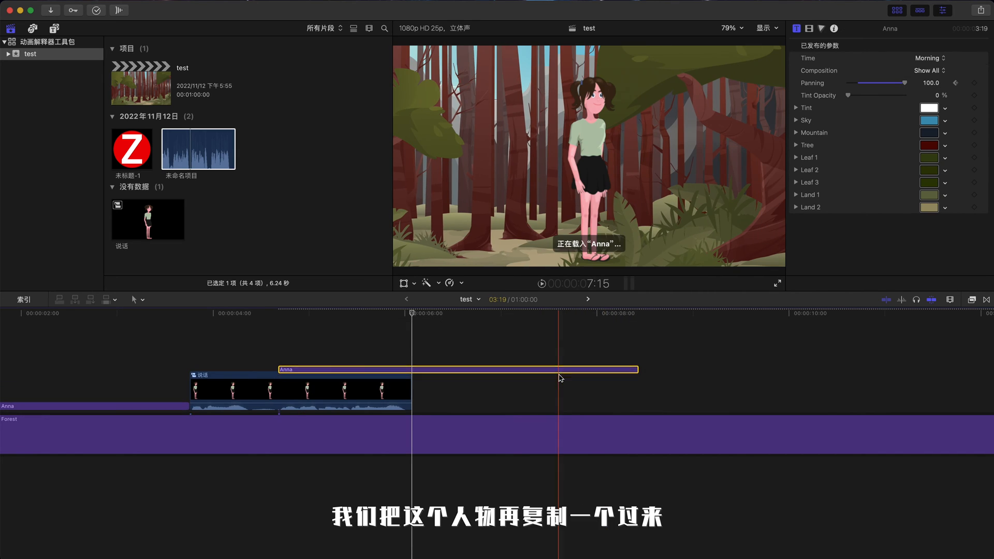
drag(407, 360, 466, 404)
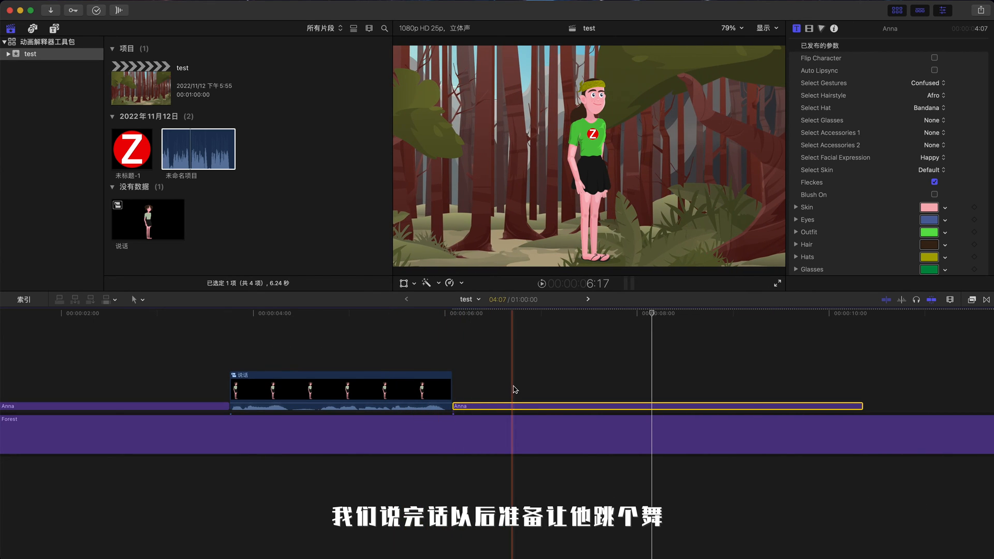
Step: Turn the copied Anna clip after 说话 into a compound clip named 跳舞
scroll(542, 388, left, 3)
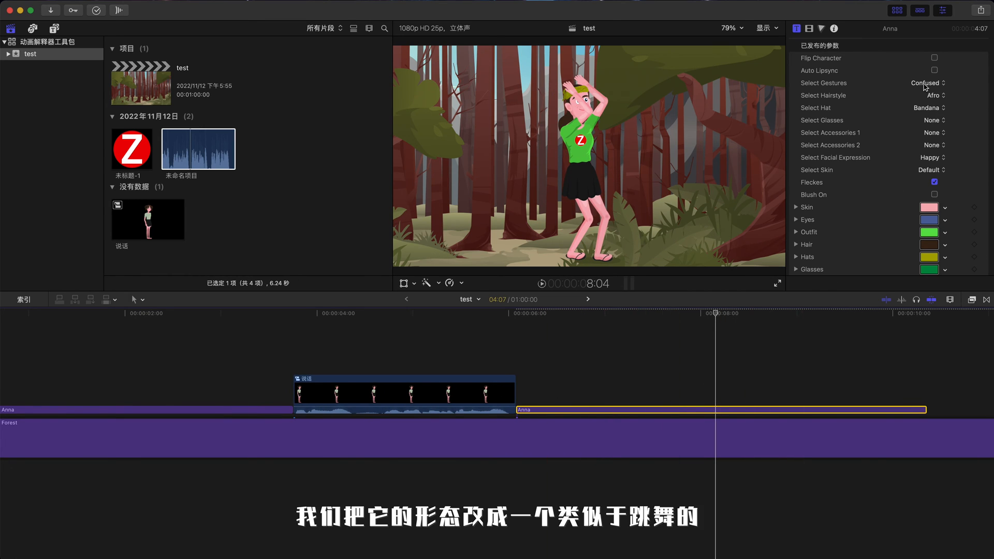
scroll(594, 378, left, 4)
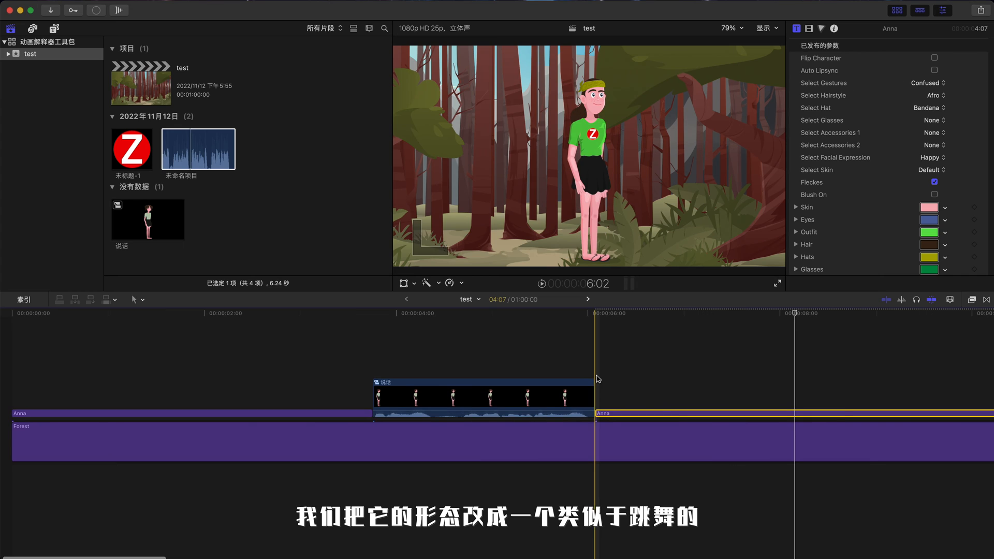
scroll(594, 377, right, 4)
click(507, 377)
scroll(508, 377, left, 3)
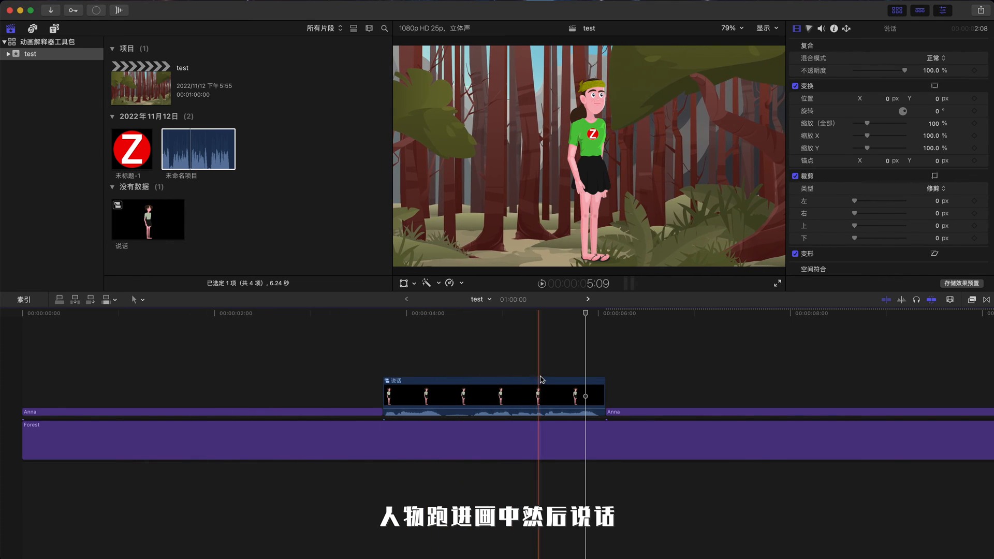
scroll(585, 385, right, 1)
scroll(589, 386, right, 5)
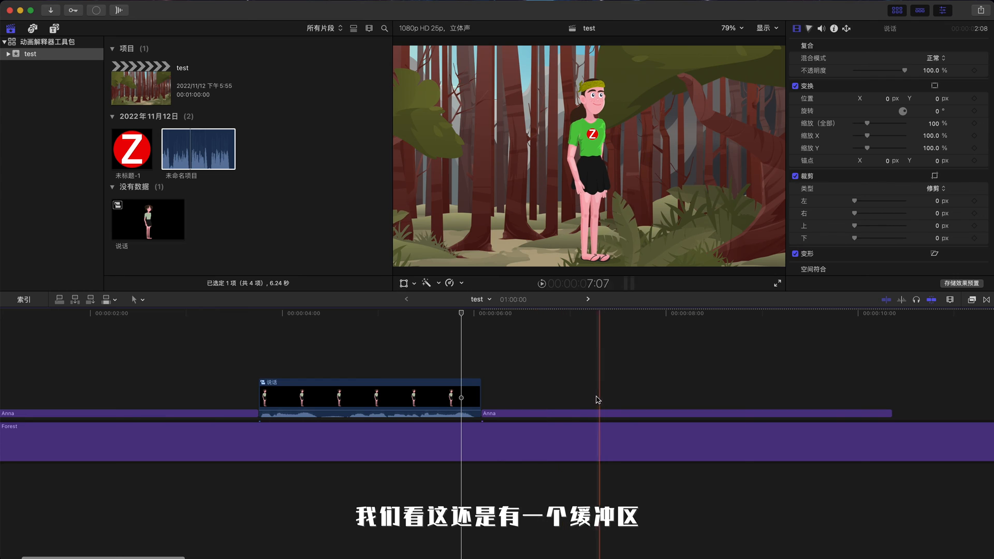
click(632, 414)
key(alt+g)
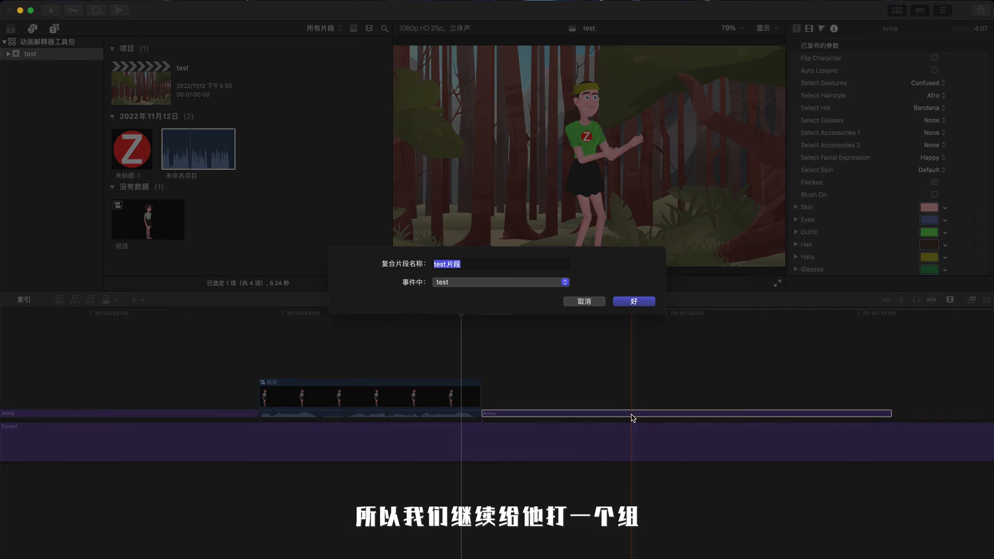
text(跳舞)
key(Return)
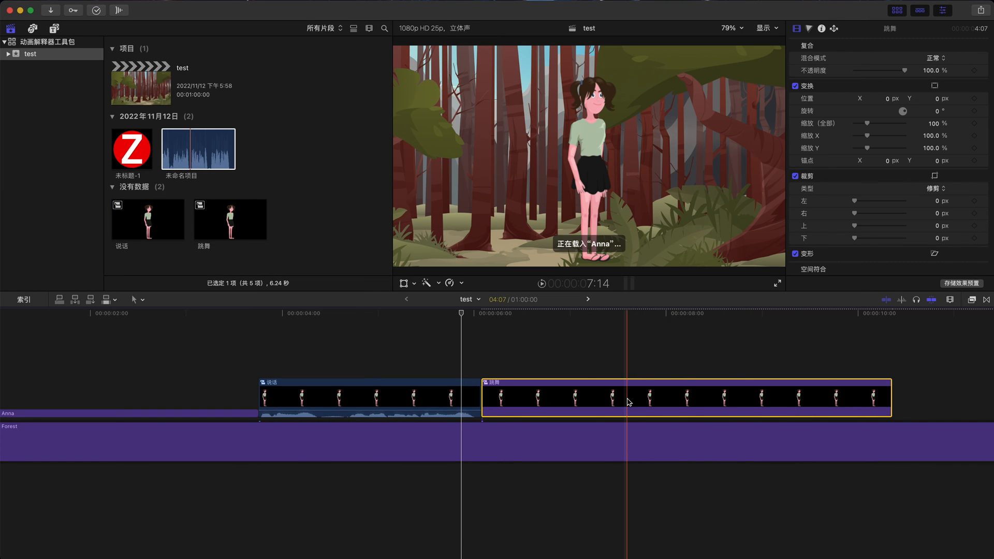
Step: Open the 跳舞 compound clip, preview it, and return to the main timeline
double_click(628, 403)
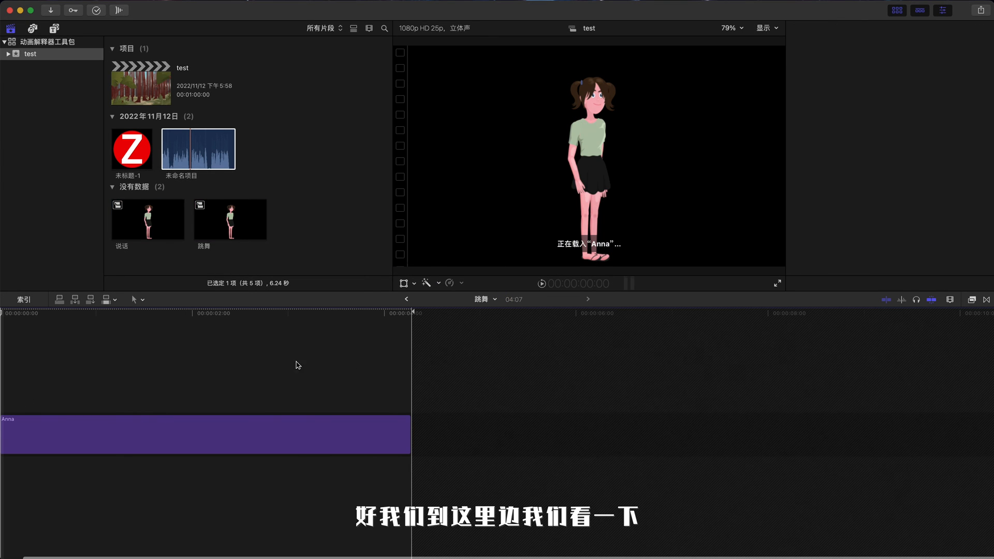
key(space)
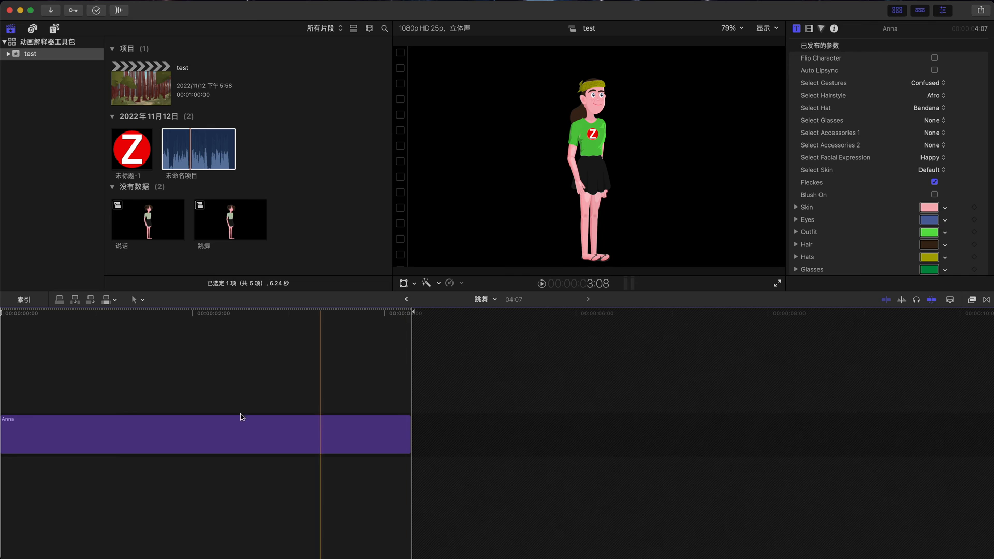
click(407, 299)
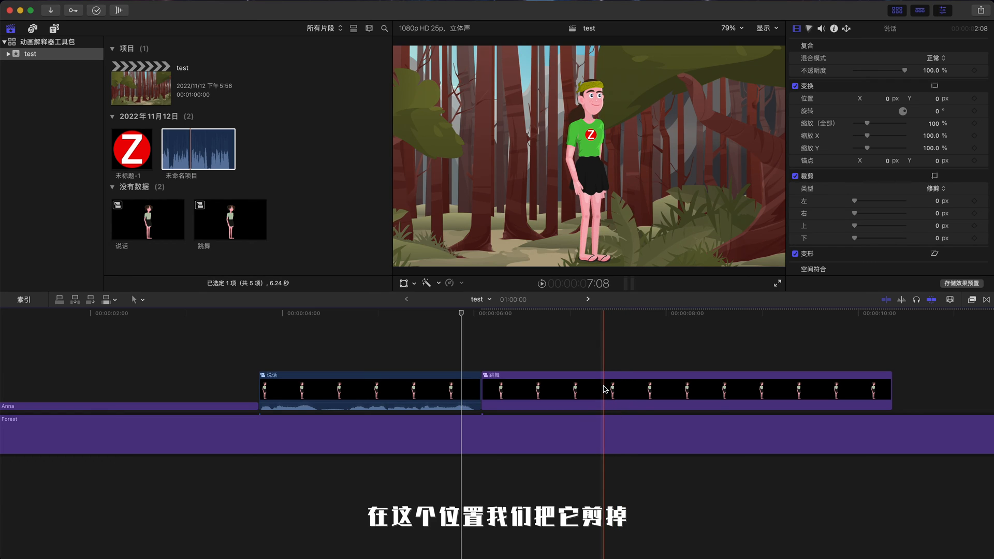
Step: Cut off the start of the 跳舞 clip at about 7:06 and slide the remainder back against the 说话 clip
click(595, 390)
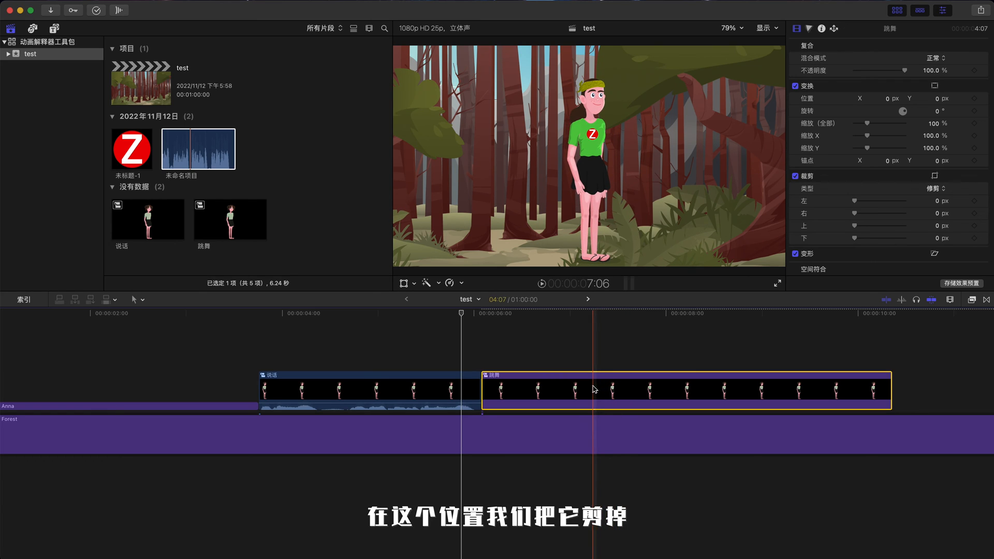
key(super+b)
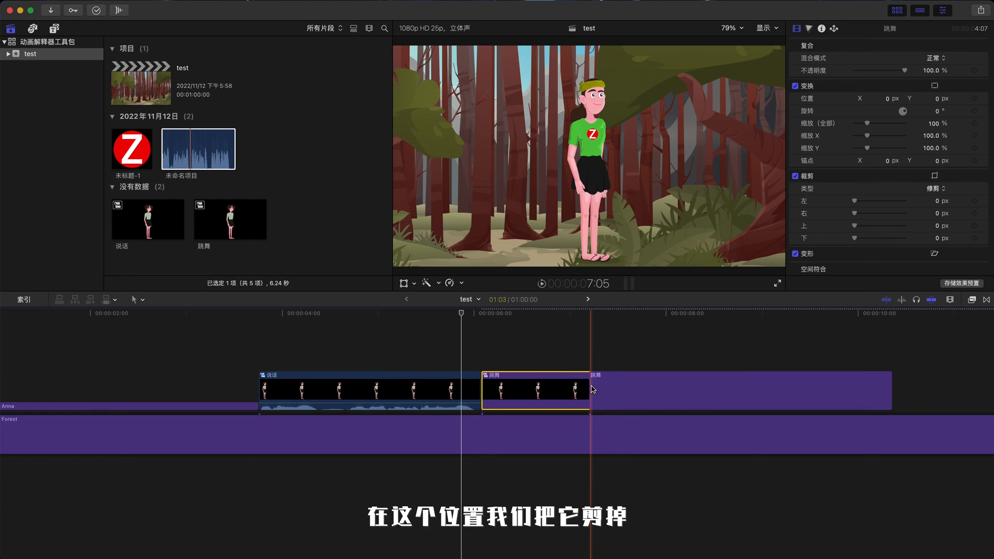
click(576, 390)
key(Delete)
drag(595, 391, 502, 391)
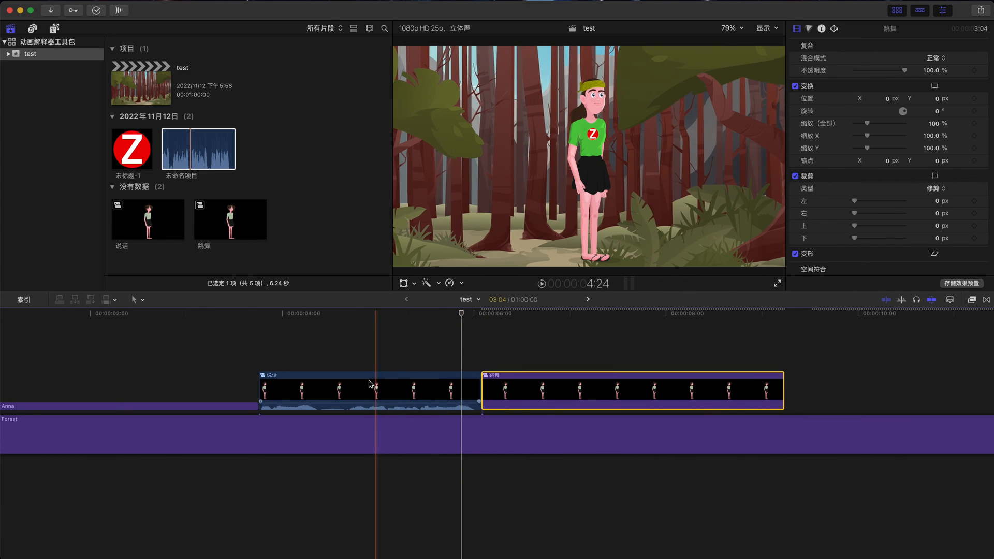
Step: Open the 跳舞 compound clip, copy its Anna clip, and return to the main timeline
scroll(407, 383, left, 4)
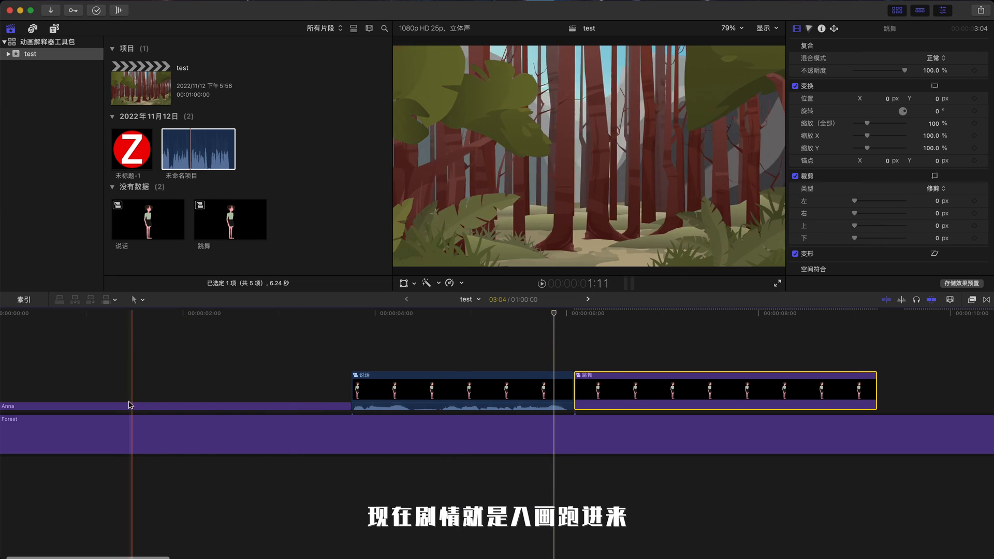
scroll(41, 405, left, 2)
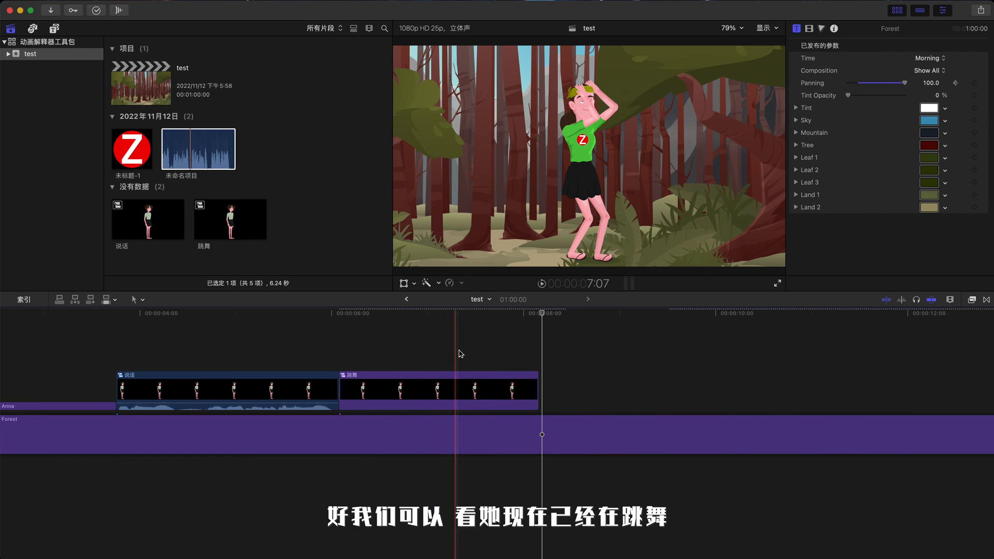
double_click(440, 396)
click(308, 393)
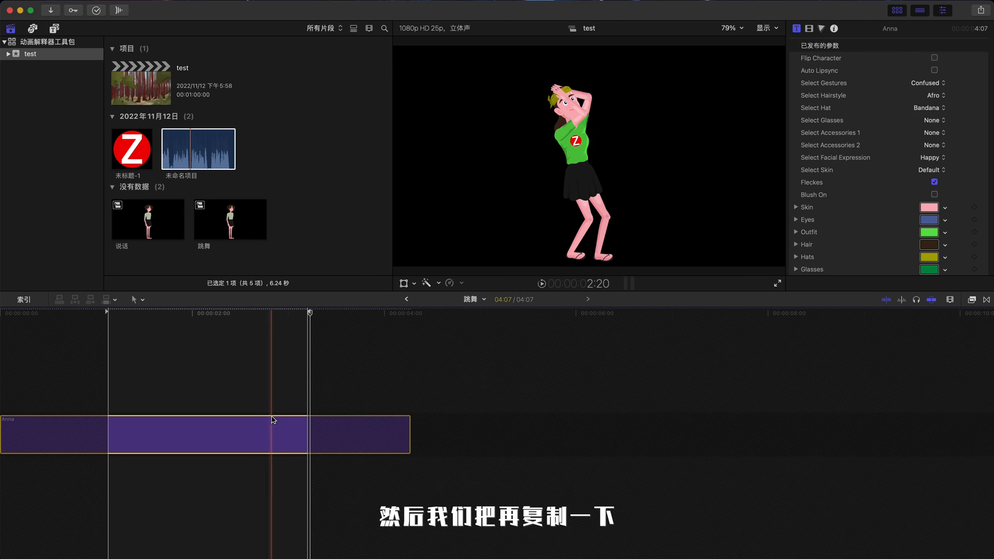
click(406, 299)
Step: Paste the Anna clip after 跳舞, lift it out of the primary storyline, and delete the leftover gap
key(super+v)
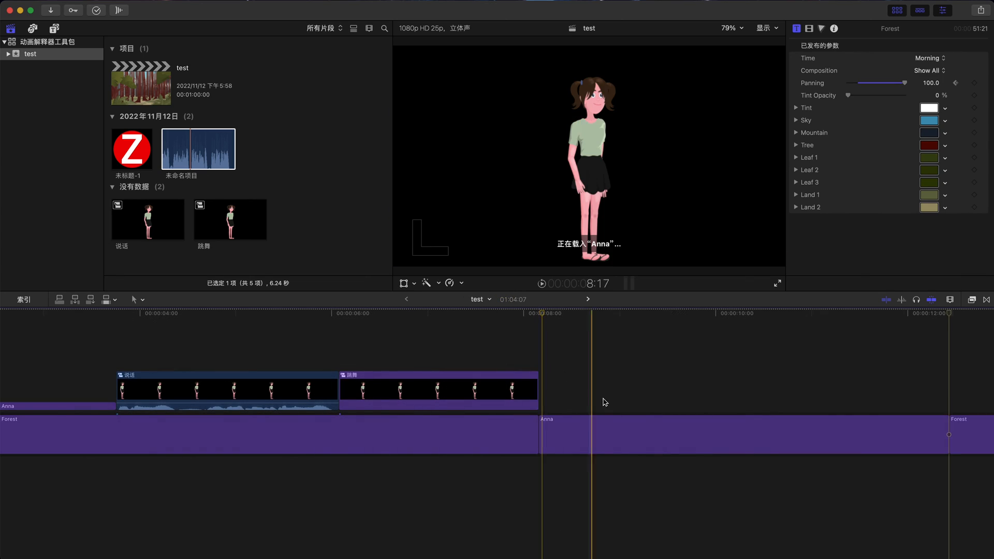
key(alt+super+Up)
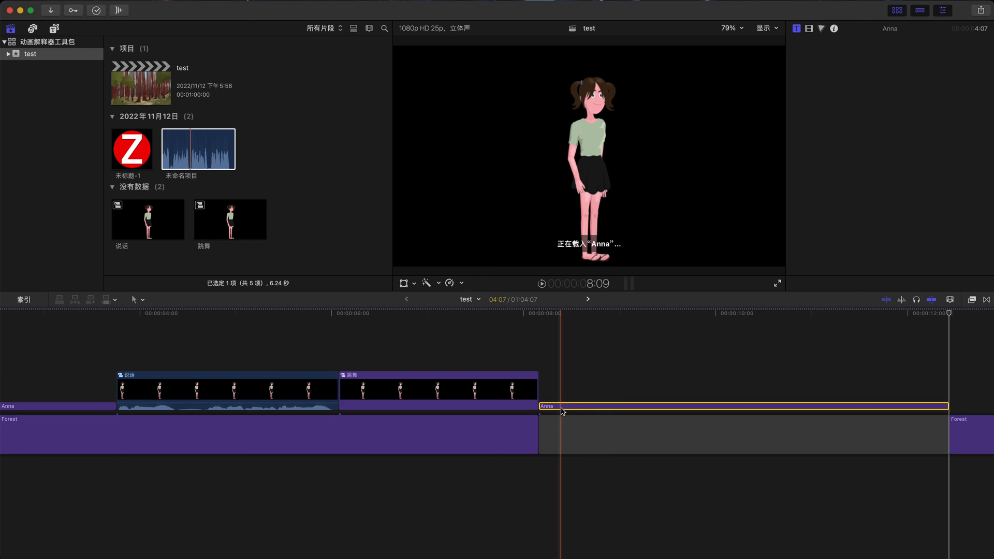
key(super+minus)
click(344, 444)
key(Delete)
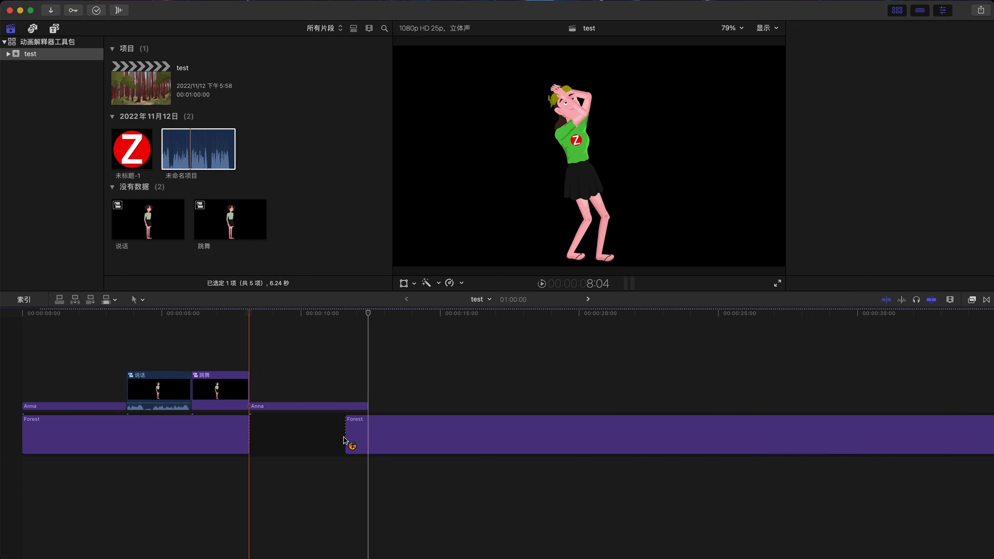
Step: Enable Flip Character on the new Anna clip and set its gesture to Jogging
key(super+equal)
key(super+equal)
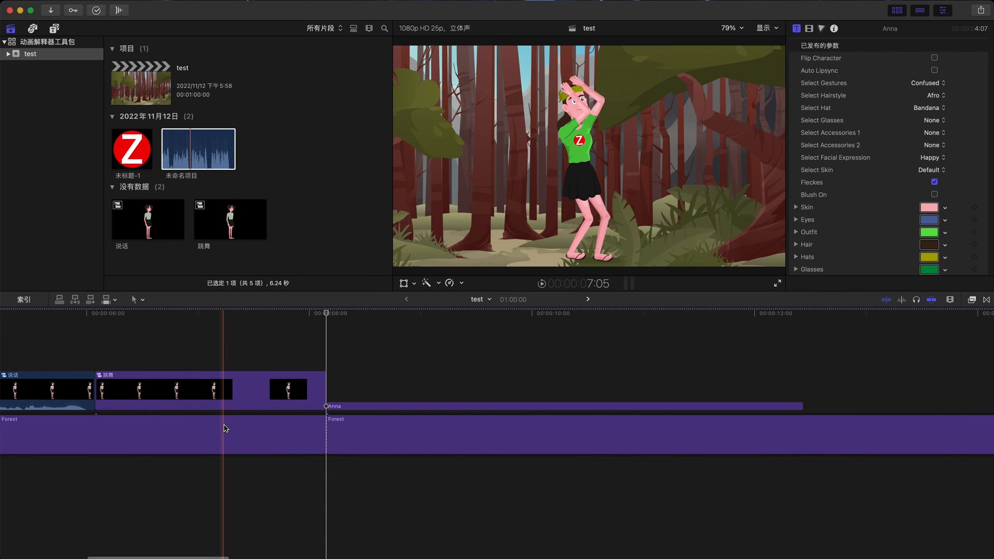
click(440, 406)
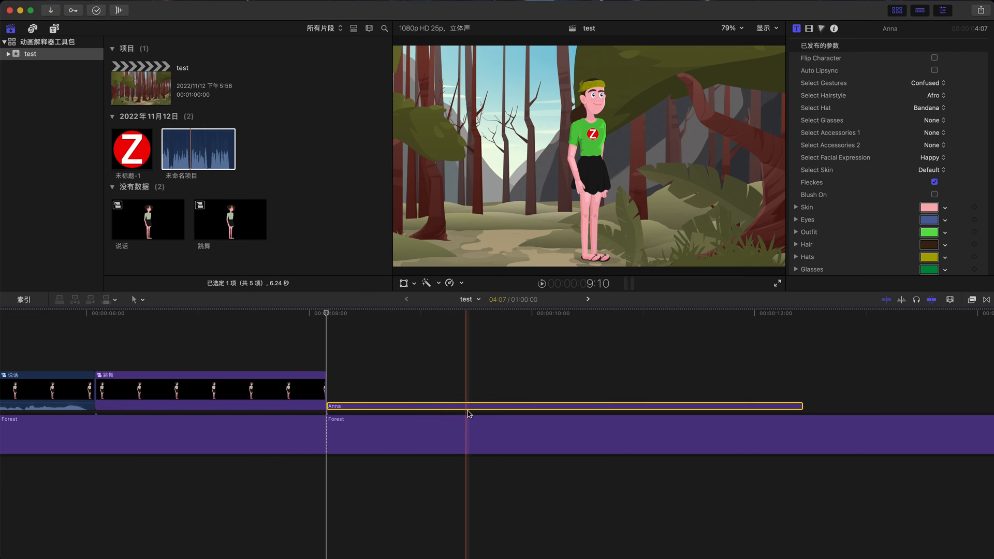
click(464, 314)
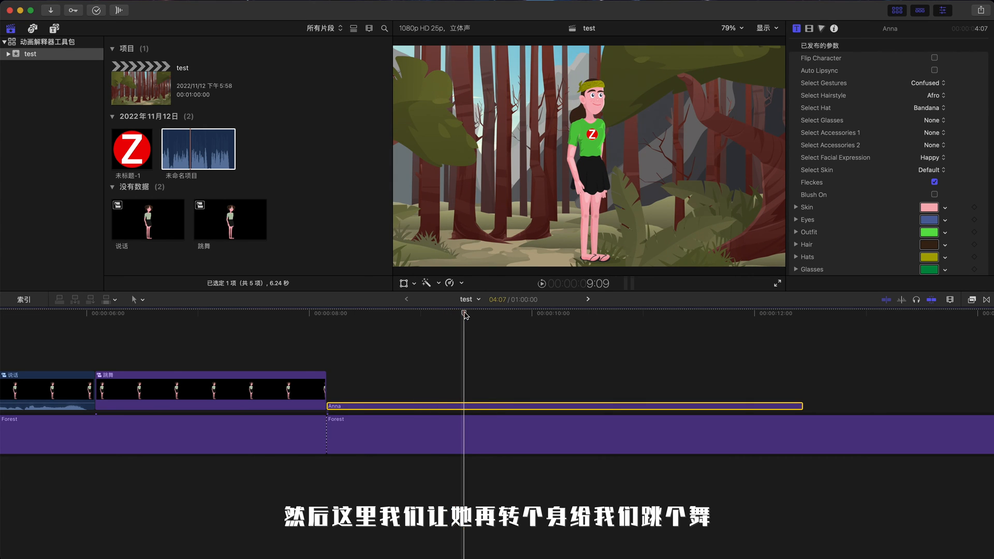
click(934, 58)
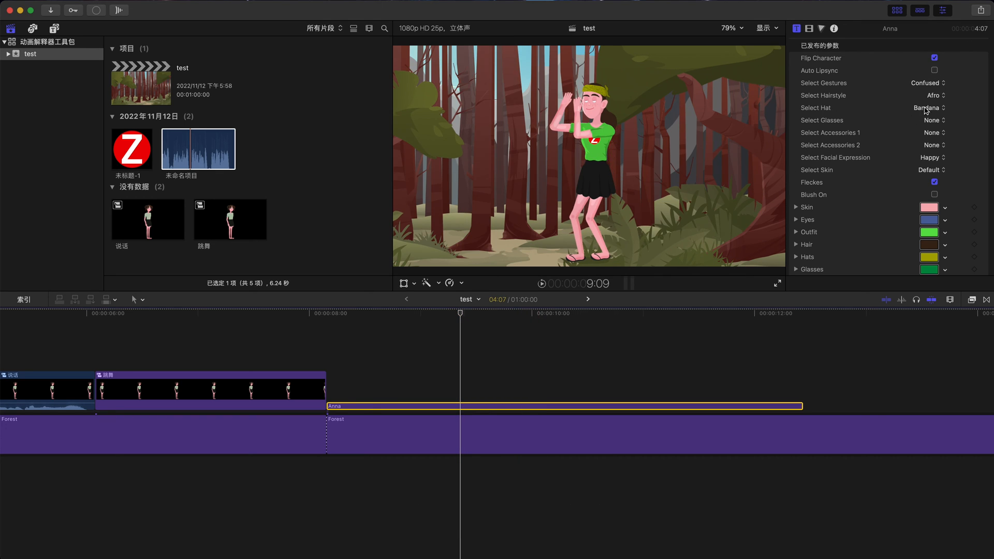
click(918, 84)
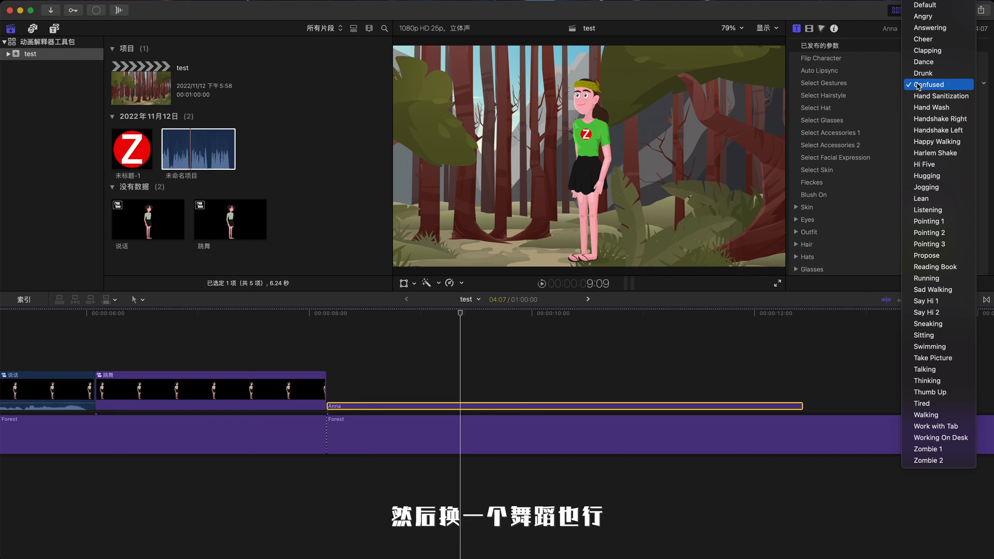
click(940, 188)
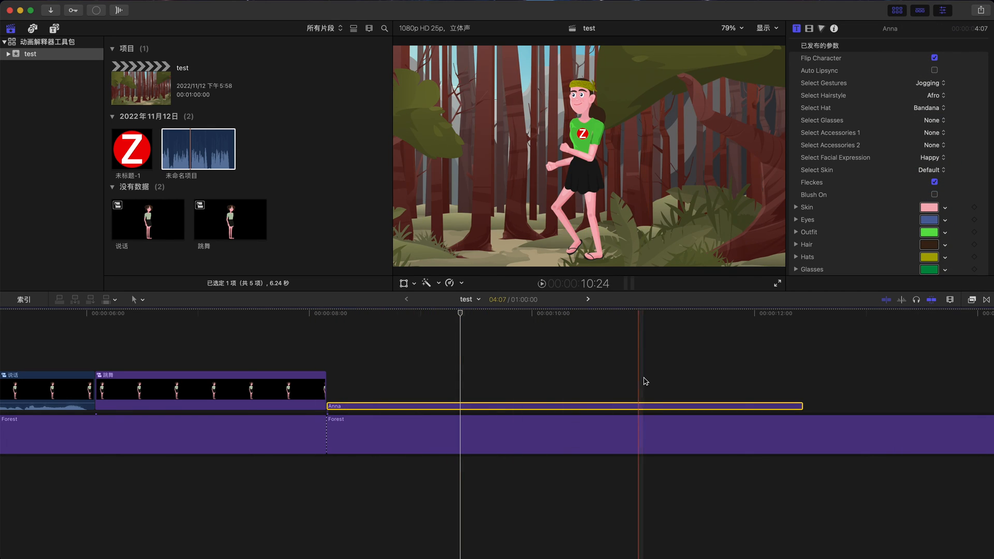
click(944, 84)
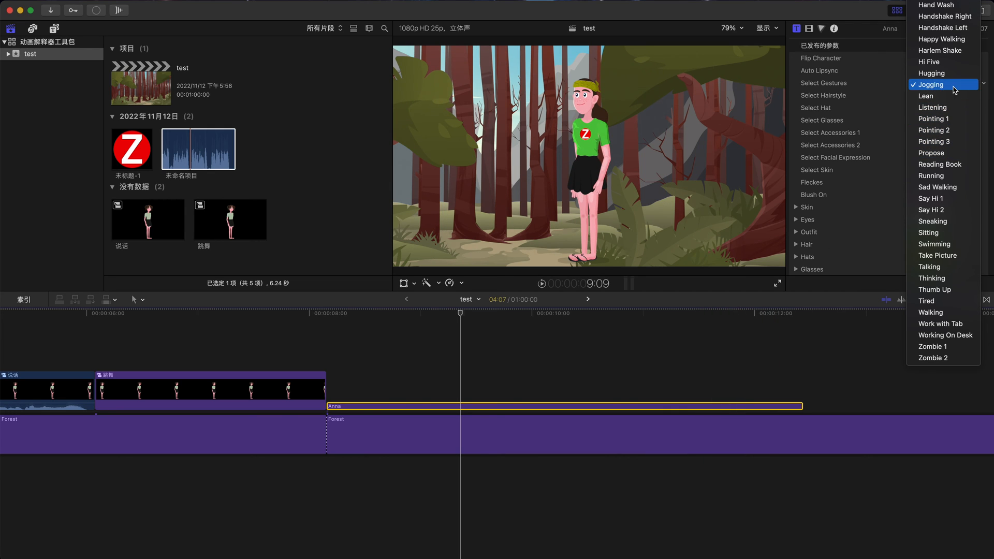
click(640, 294)
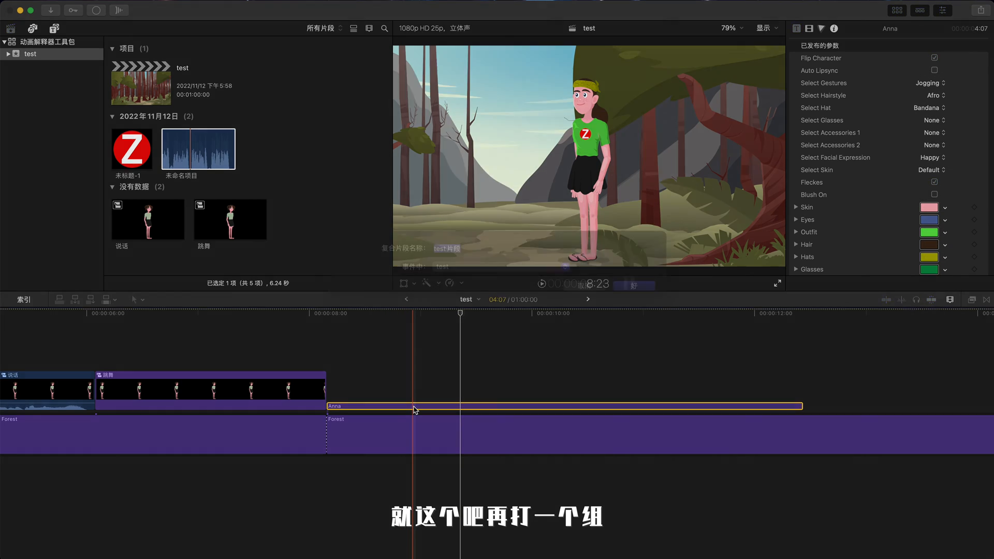
Step: Turn the new Anna clip into a compound clip named t跳舞 2
key(alt+g)
text(t)
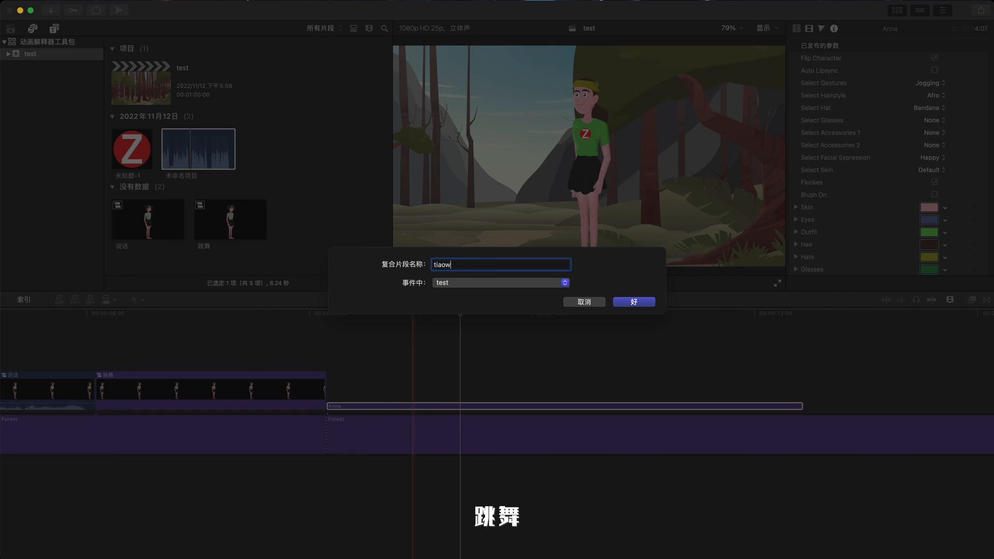
text(跳舞 2)
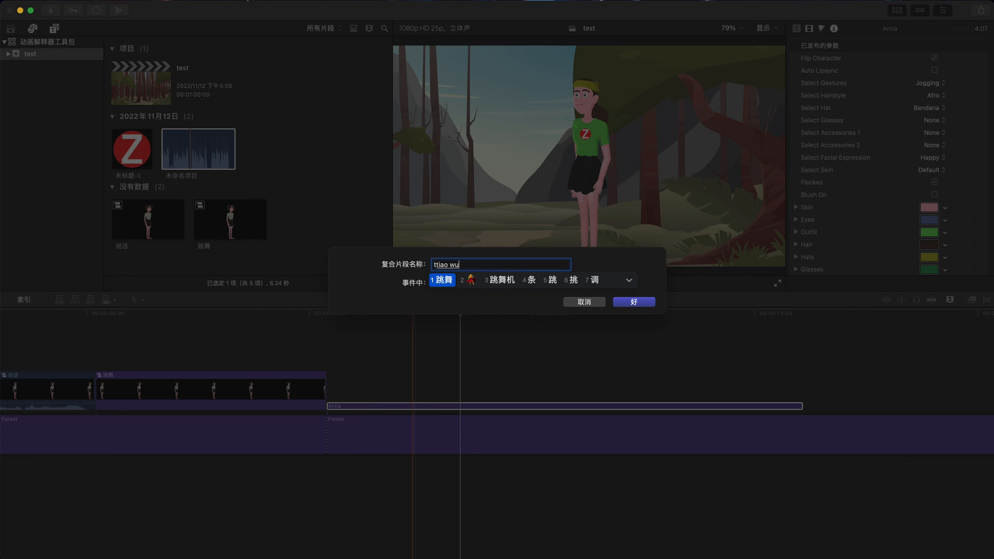
key(Return)
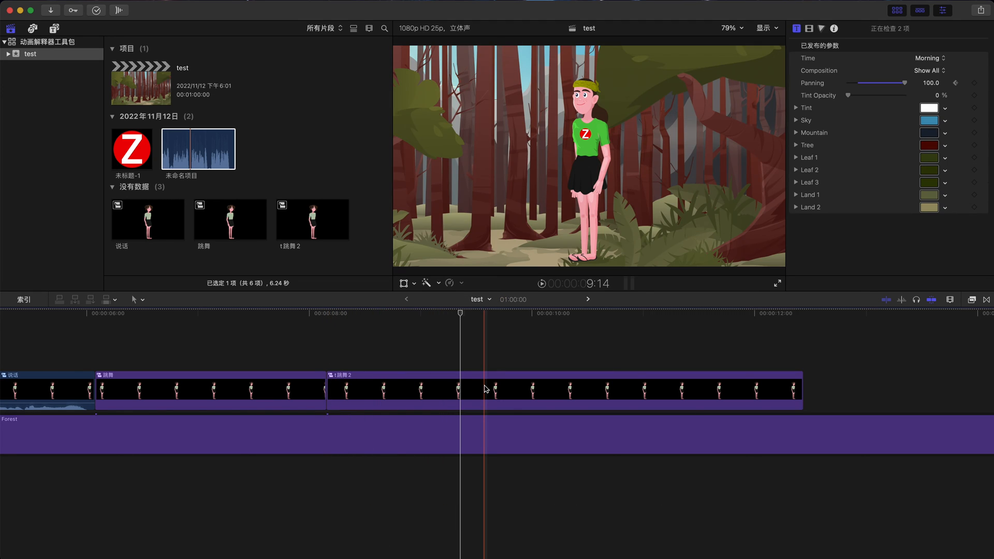
Step: Cut off the start of the t跳舞 2 clip at about 9:14 and slide it back against the 跳舞 clip
click(485, 388)
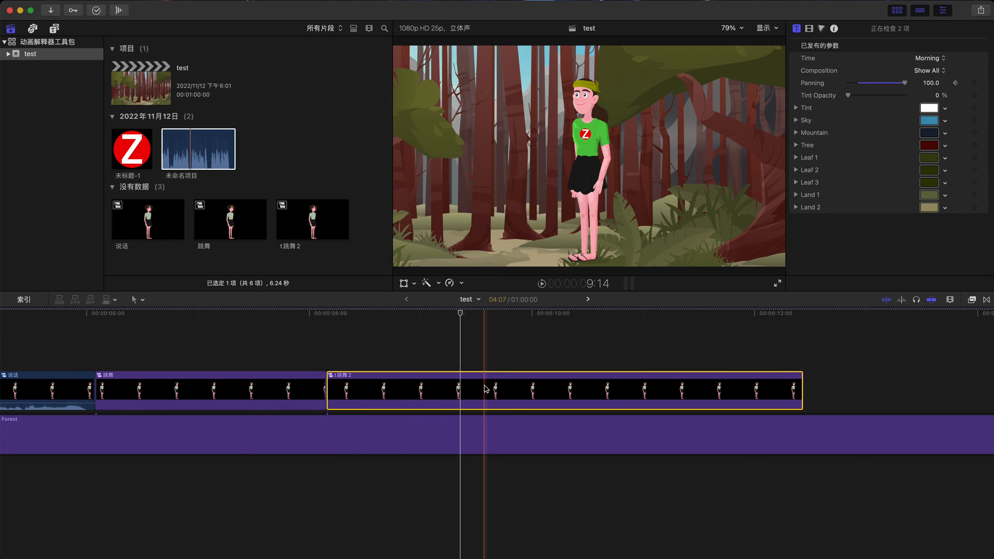
key(super+b)
key(Delete)
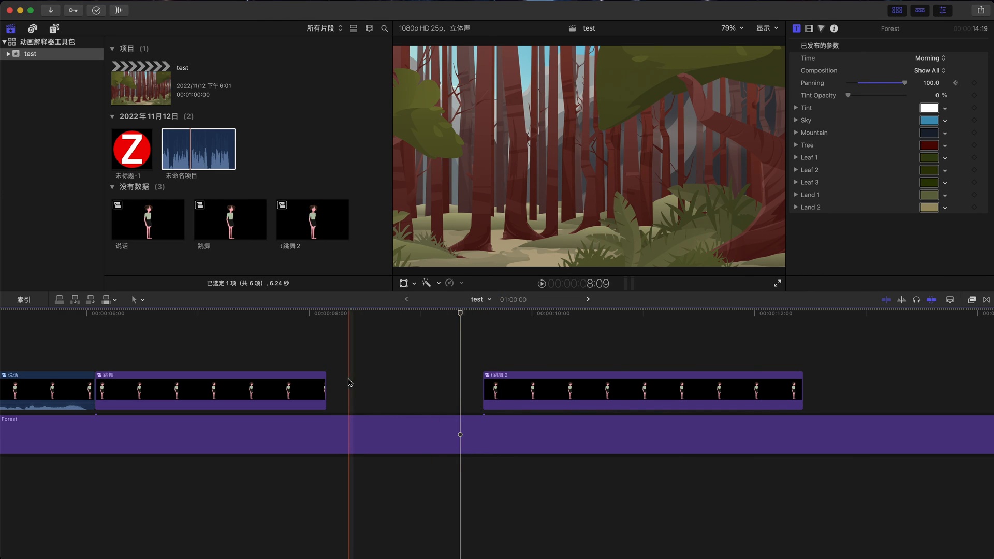
drag(537, 379, 390, 376)
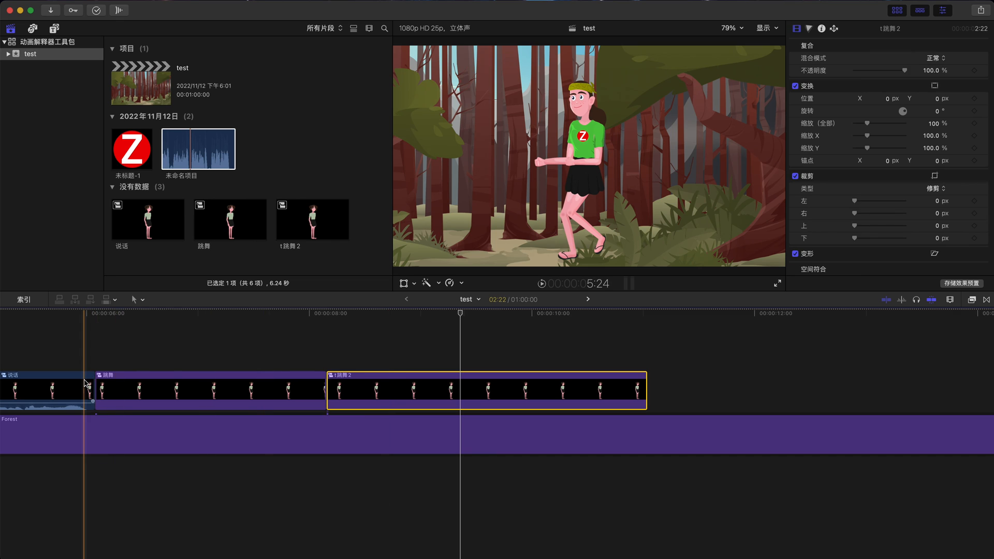
Step: Play back the scene and review the 说话, 跳舞 and t跳舞 2 clips
scroll(73, 379, left, 5)
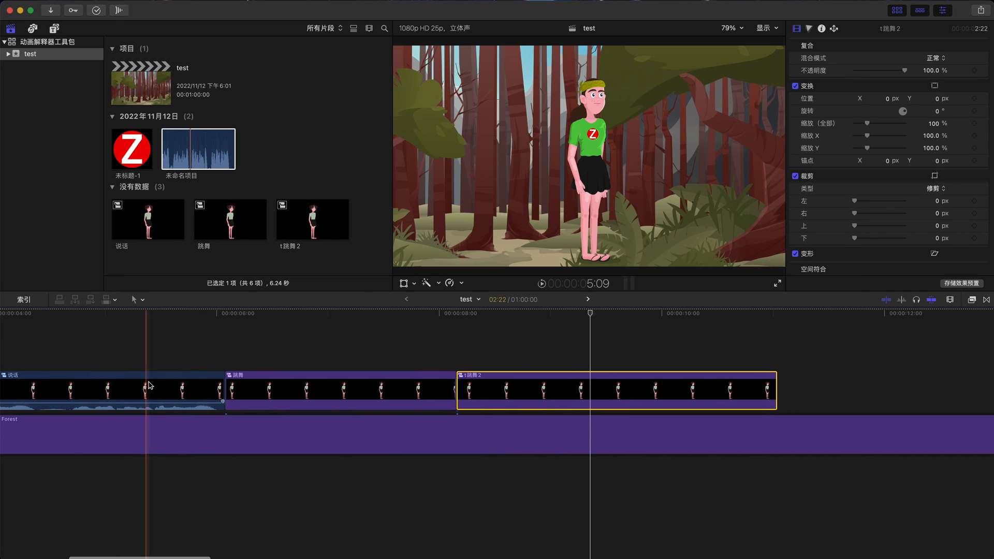
key(super+minus)
scroll(147, 387, left, 5)
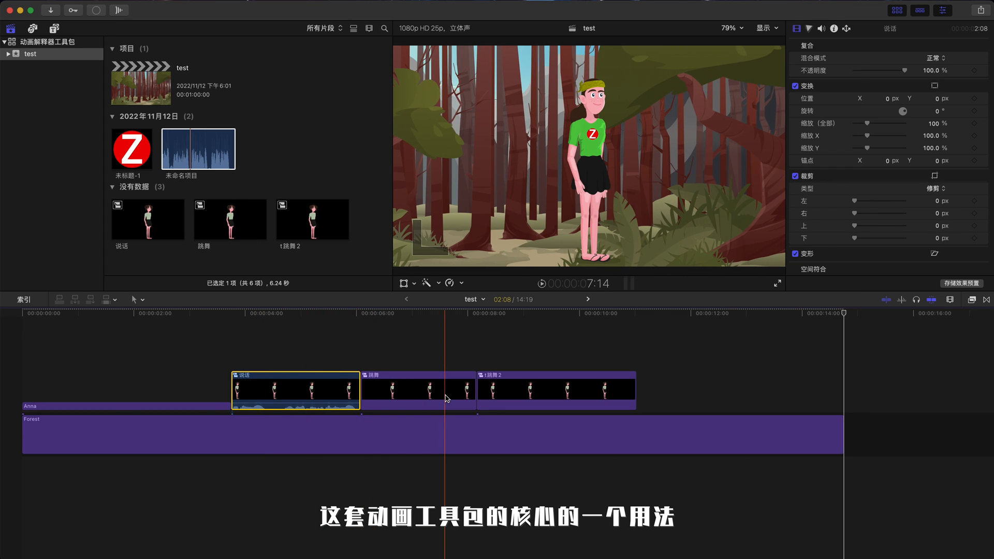
click(533, 396)
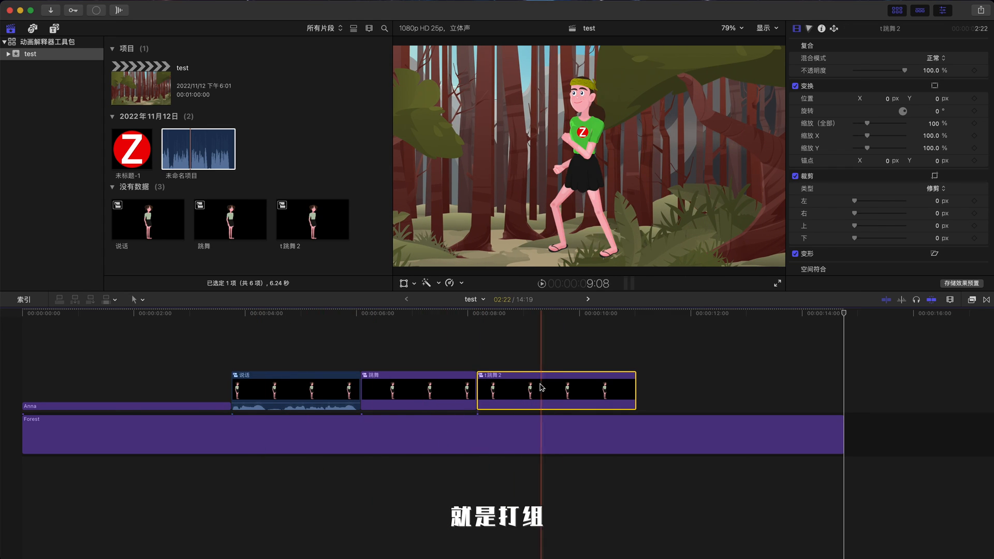
scroll(538, 388, right, 4)
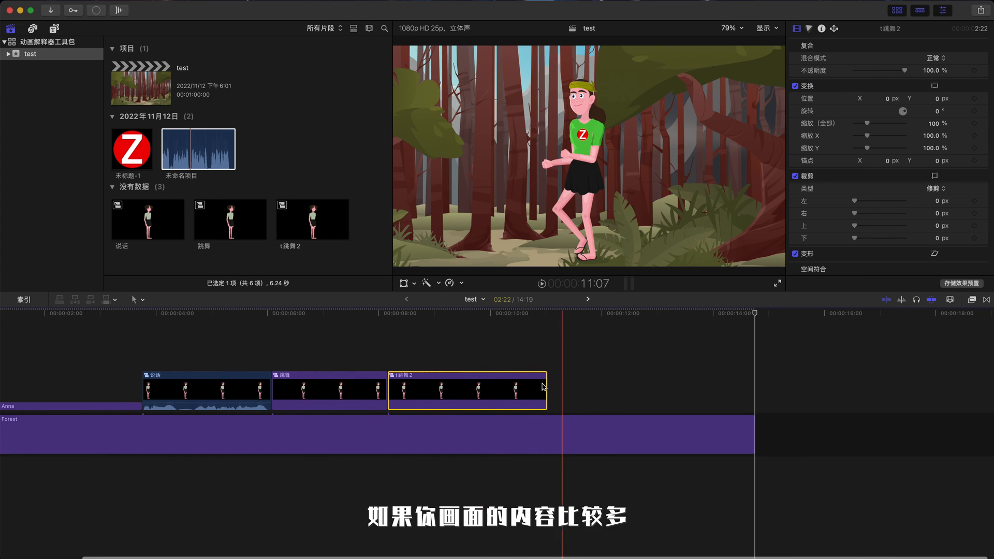
scroll(498, 388, left, 3)
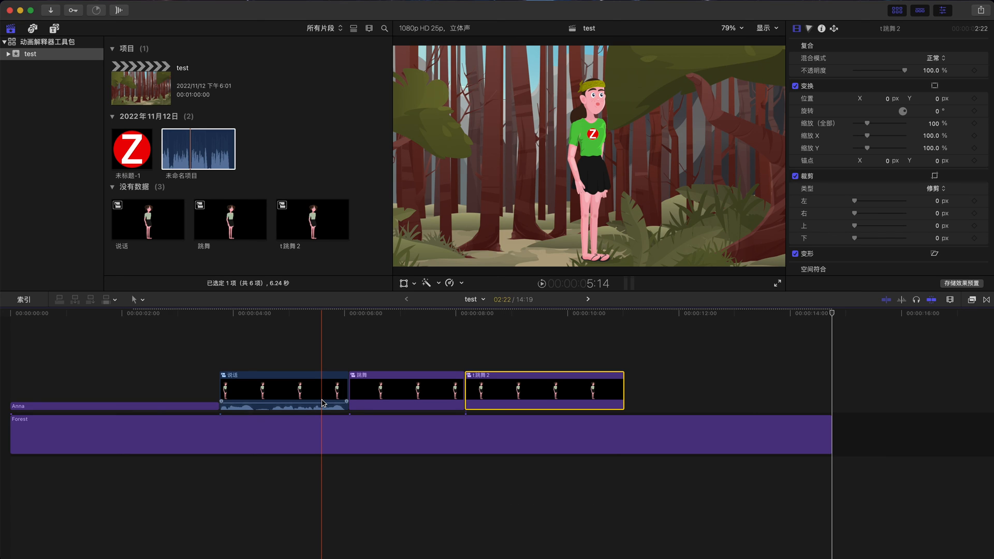
key(space)
click(400, 396)
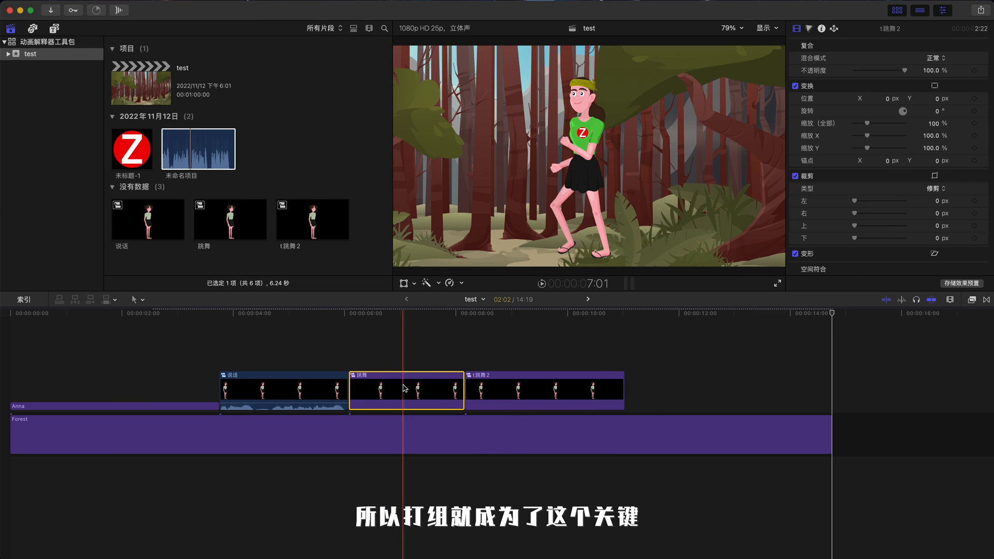
click(498, 391)
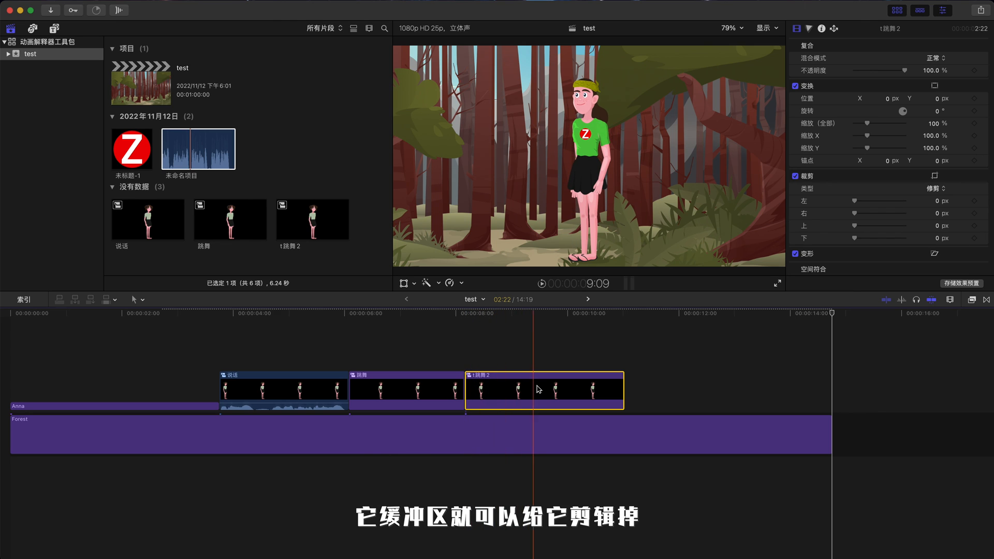
scroll(466, 388, right, 3)
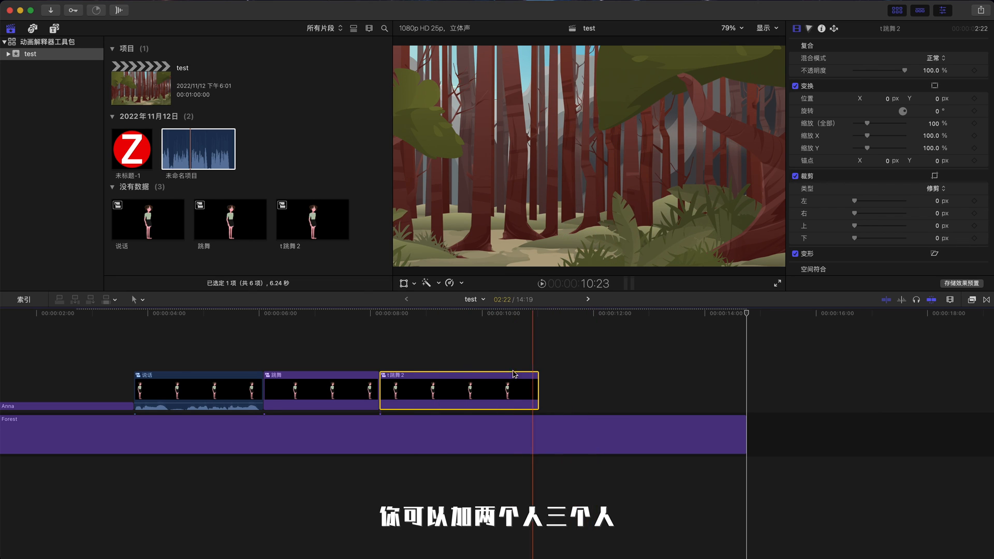
scroll(505, 376, left, 1)
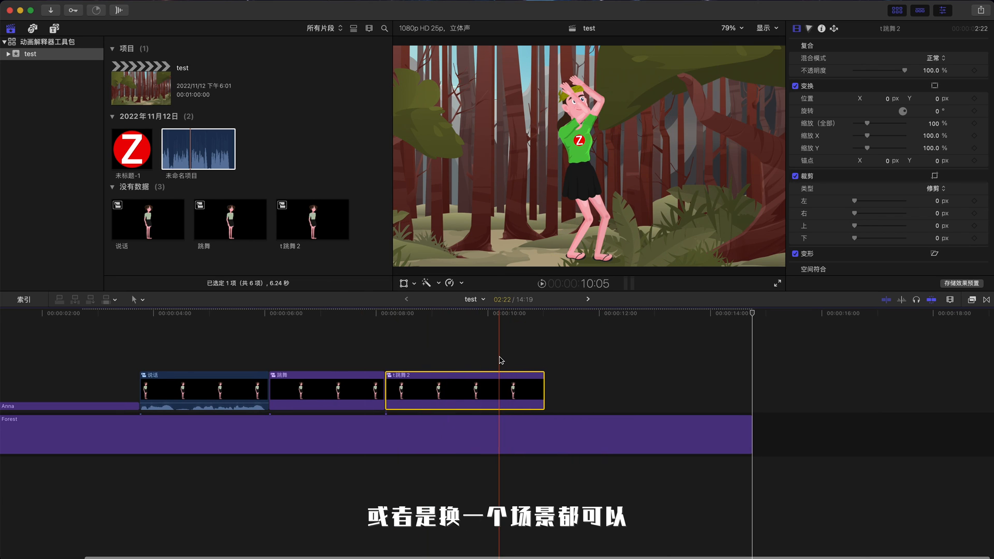
scroll(445, 394, left, 10)
click(317, 396)
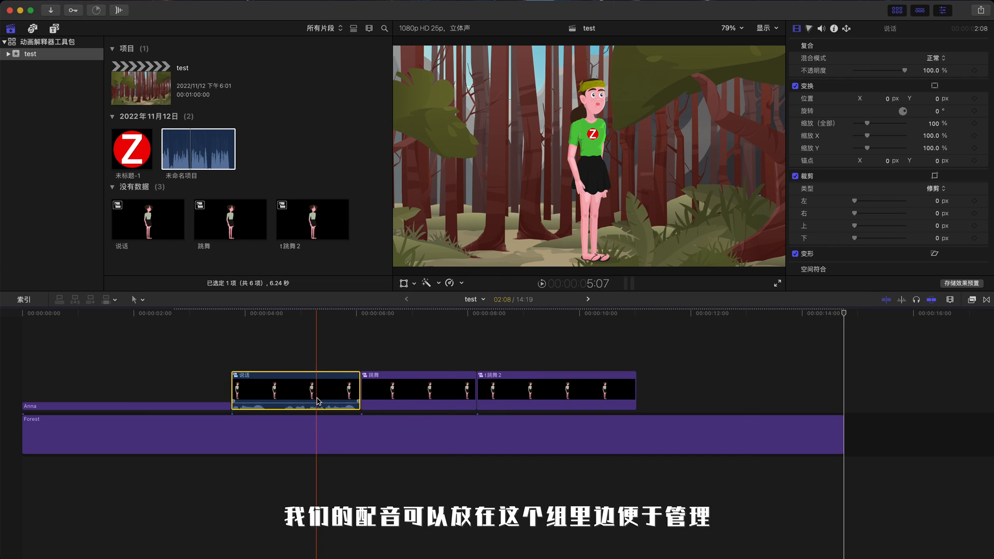
Step: Browse the Brightly V3 title categories: Diagrams, Character, Icon Sets and Environments
double_click(318, 401)
key(super+4)
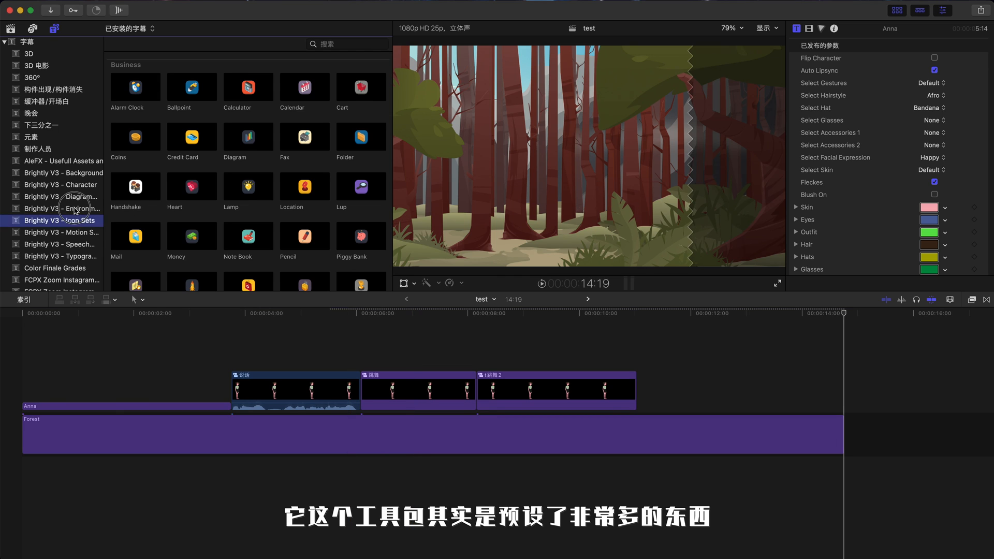
click(83, 207)
click(85, 198)
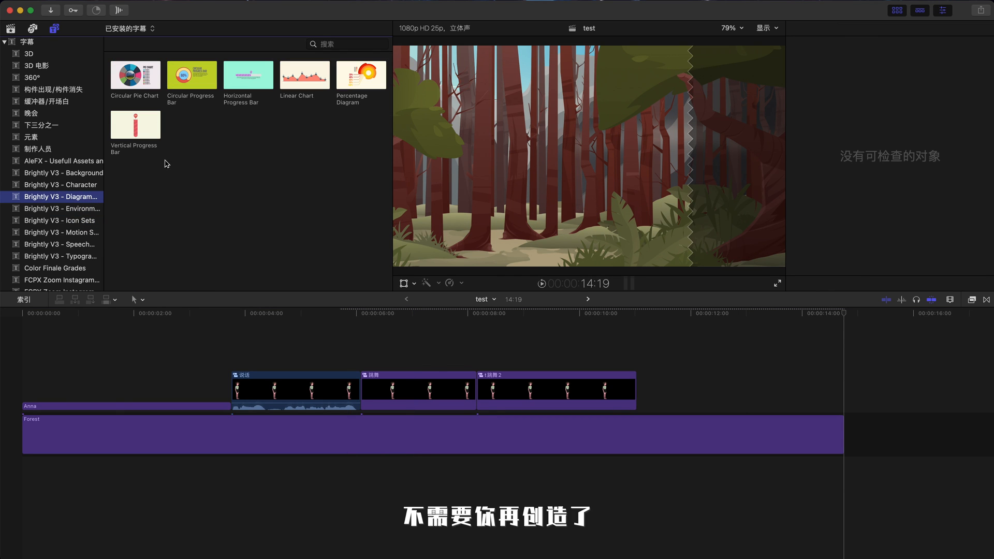
click(91, 185)
scroll(249, 171, down, 5)
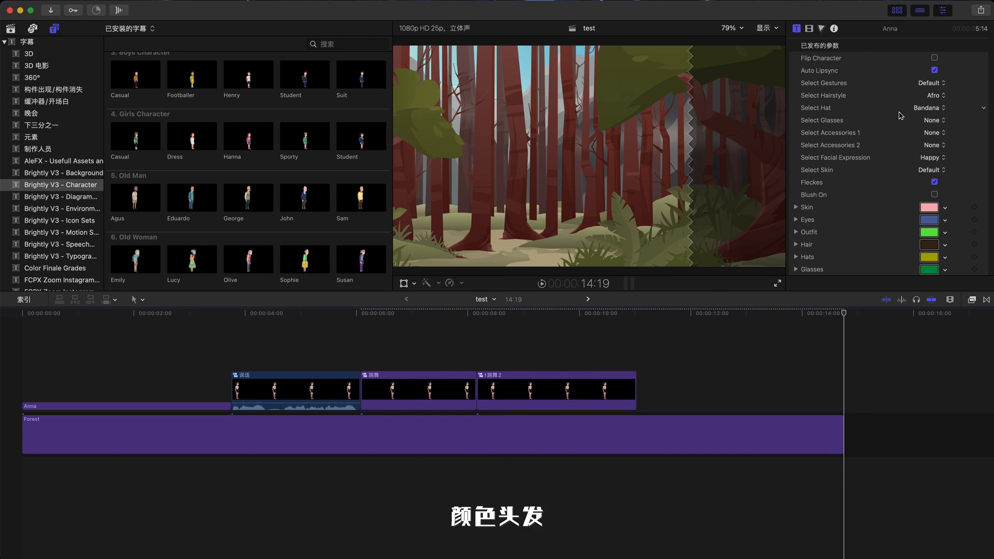
click(527, 316)
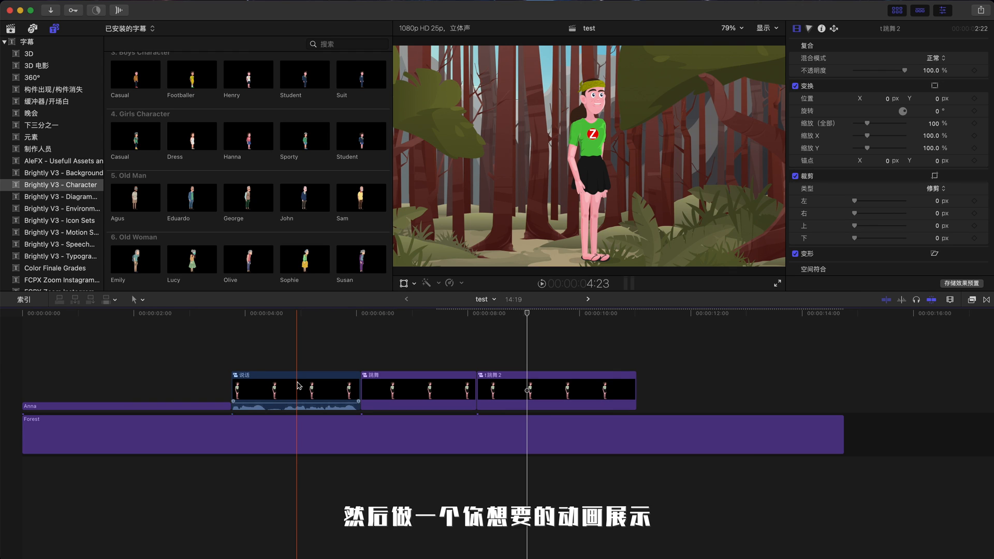
click(409, 395)
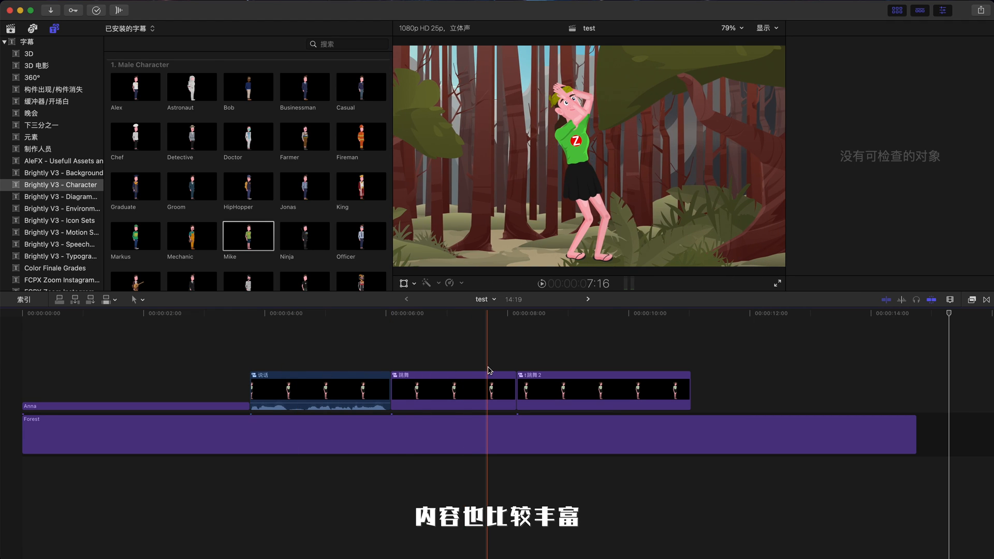
click(62, 196)
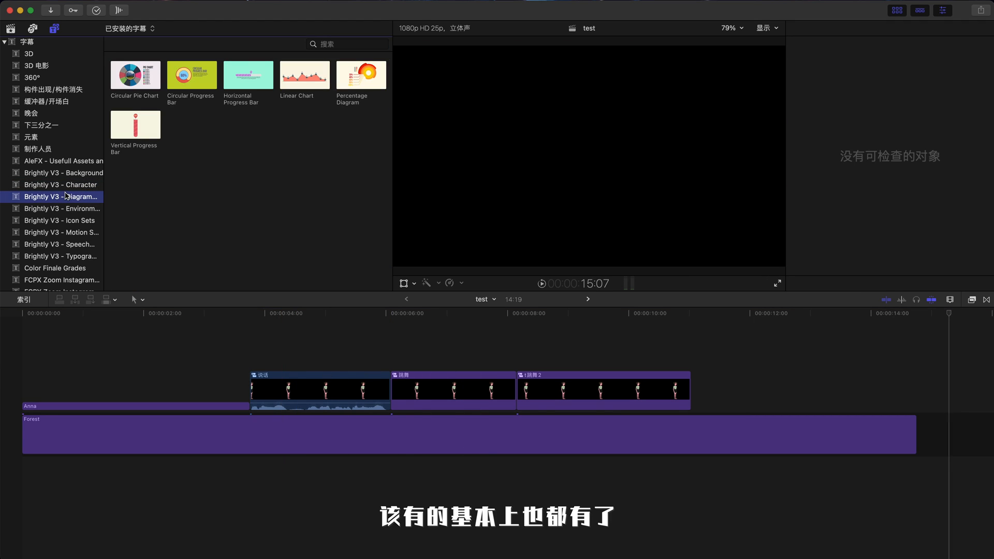
click(88, 221)
click(78, 208)
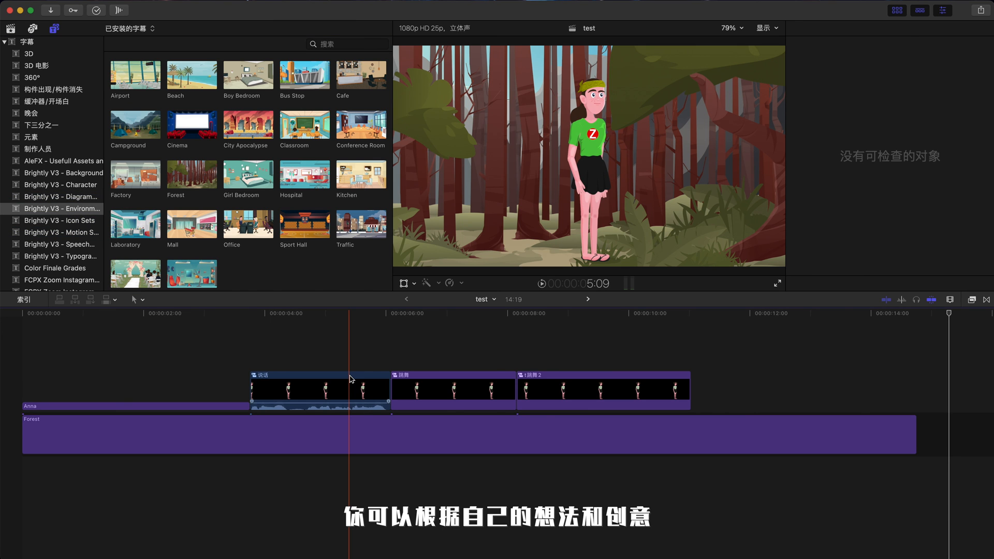